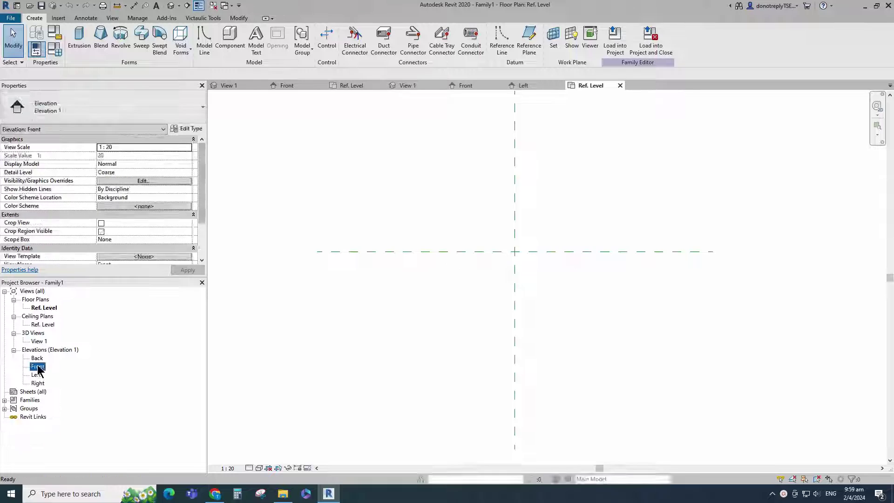
- Open the Front elevation and place two vertical reference planes offset 50 mm on either side of the centre plane
click(514, 349)
click(300, 49)
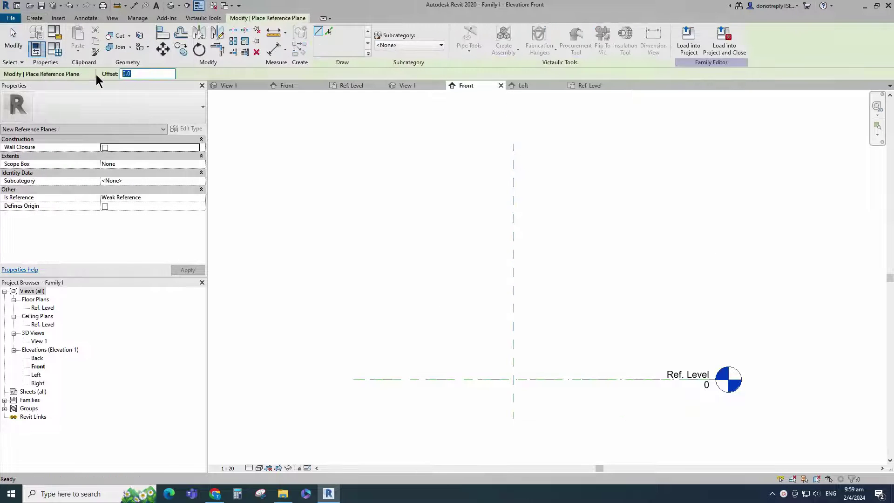
click(512, 420)
click(513, 303)
scroll(516, 303, up, 6)
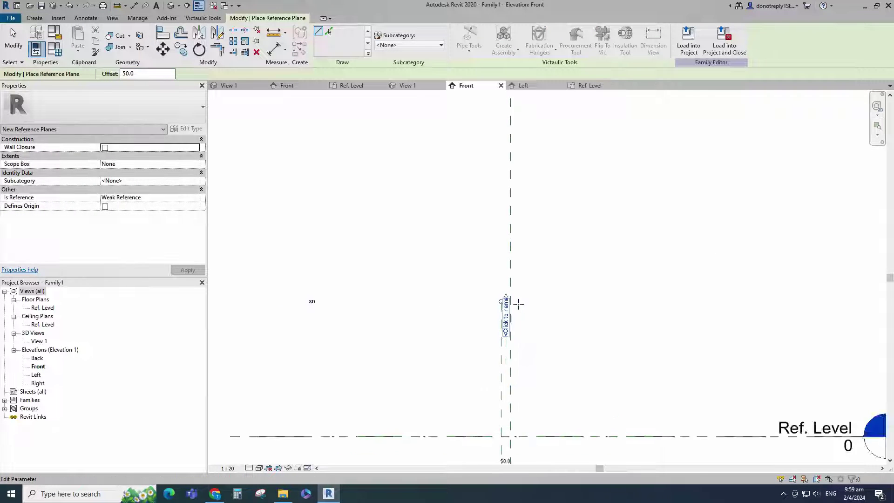
click(504, 299)
scroll(502, 270, down, 4)
click(503, 434)
- Place two horizontal reference planes offset 50 mm above and below the reference level
scroll(490, 298, down, 3)
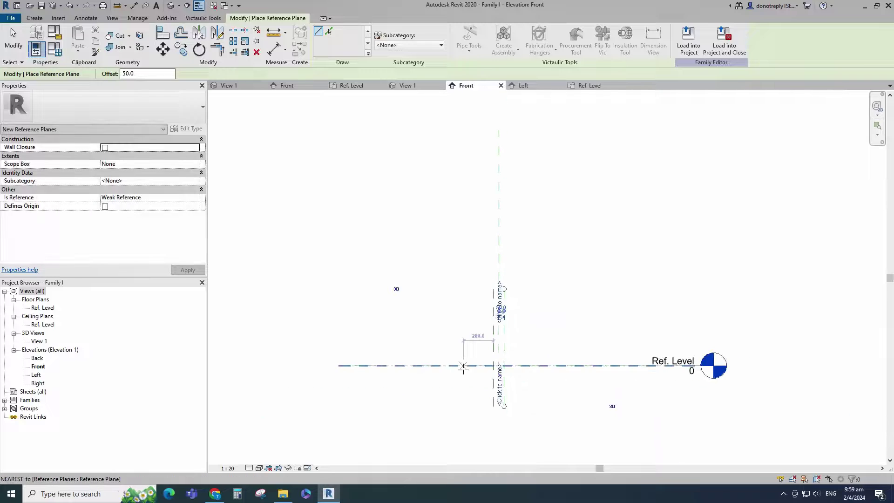
click(462, 364)
scroll(537, 366, up, 4)
click(537, 367)
scroll(536, 369, up, 2)
click(535, 367)
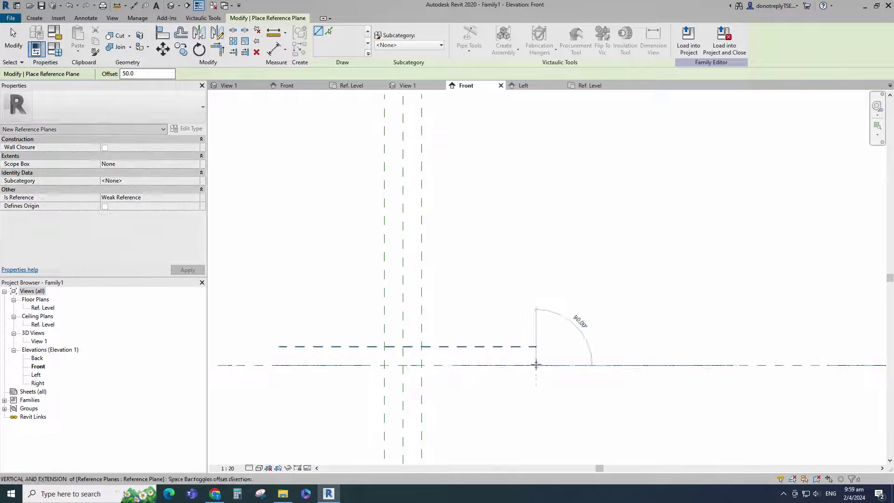
click(407, 366)
- Dimension the three vertical and the three horizontal planes as two aligned strings and make their spacing equal
click(274, 51)
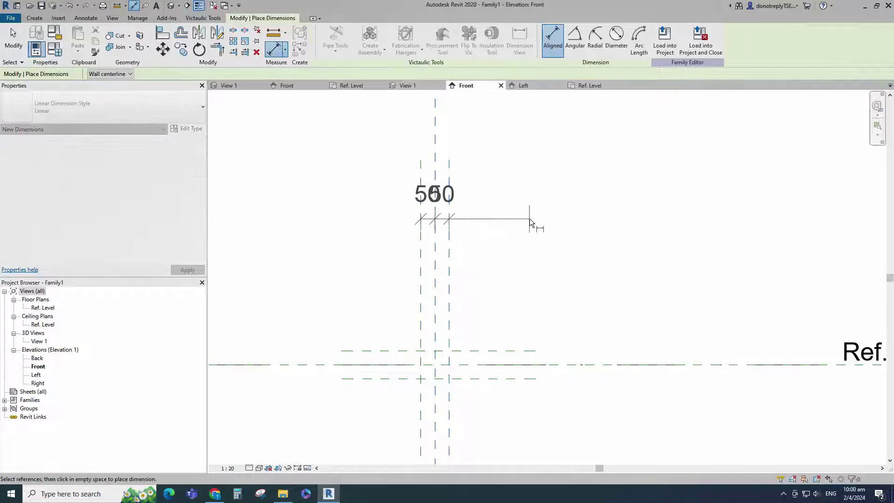
click(529, 219)
click(502, 350)
click(511, 365)
click(519, 378)
click(556, 395)
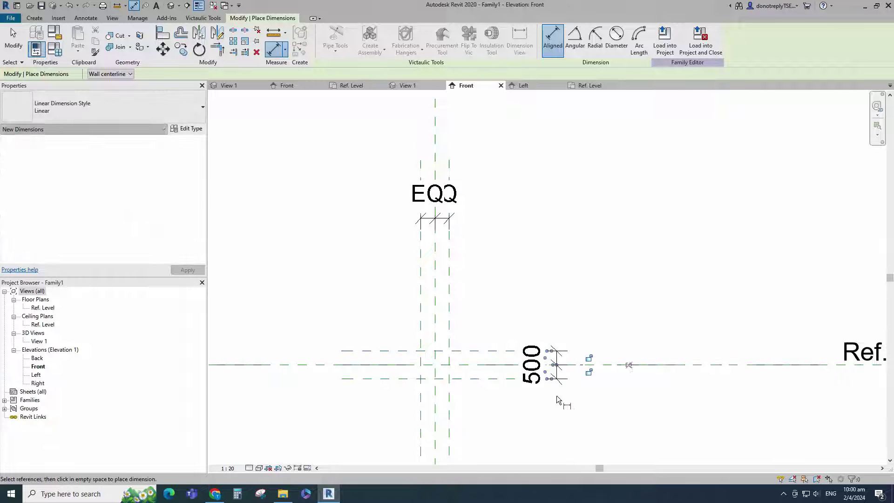
click(628, 364)
- Dimension the distance between the two outer vertical planes and label it with a new instance parameter W
scroll(630, 356, down, 1)
click(472, 280)
click(492, 280)
click(574, 183)
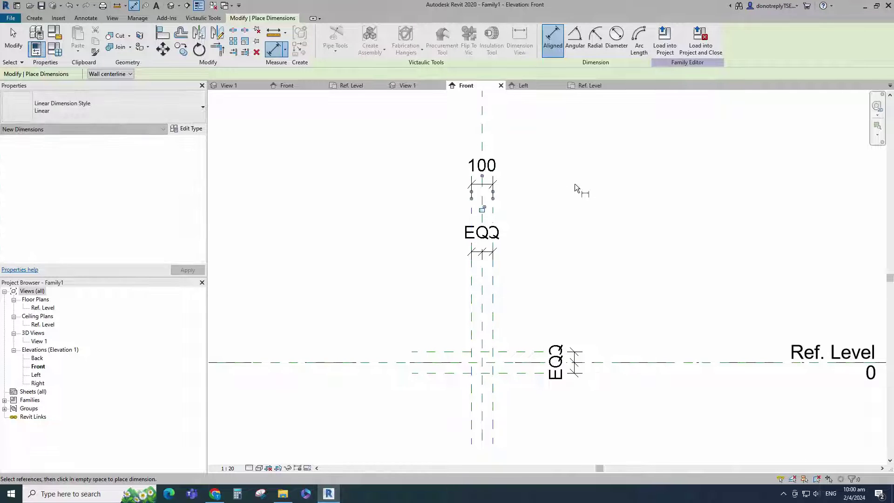
key(Escape)
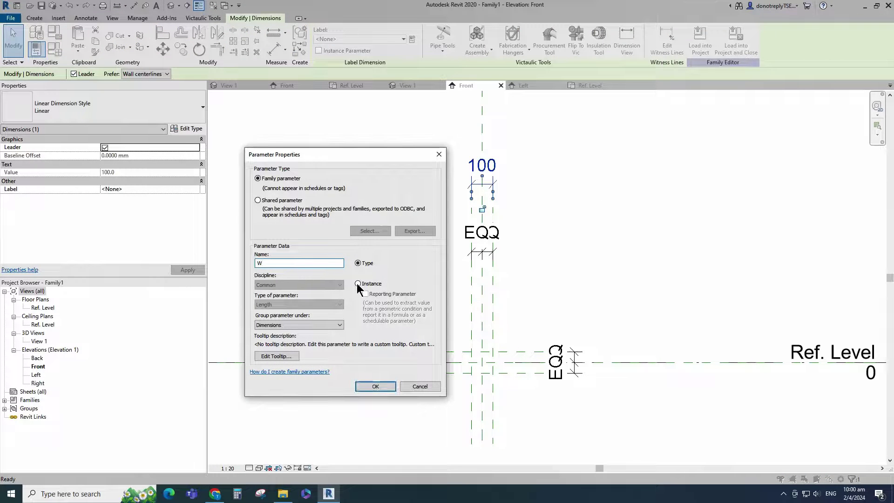
click(358, 283)
click(375, 386)
click(585, 417)
- Dimension the distance between the two outer horizontal planes and label it with a new family parameter H
key(d)
key(i)
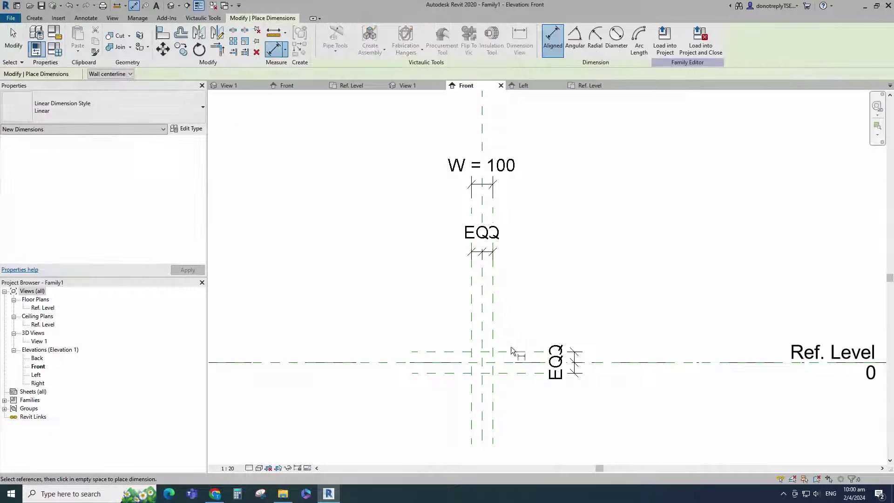
click(511, 351)
click(522, 373)
click(634, 393)
key(Escape)
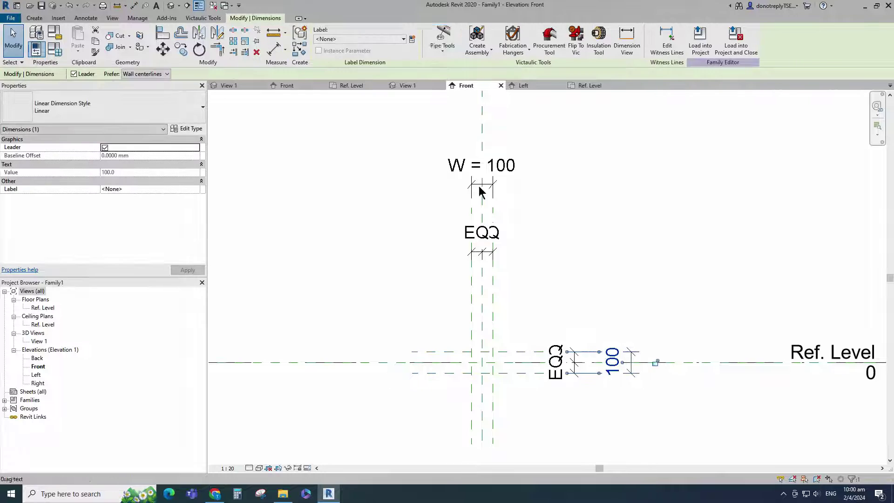
click(412, 40)
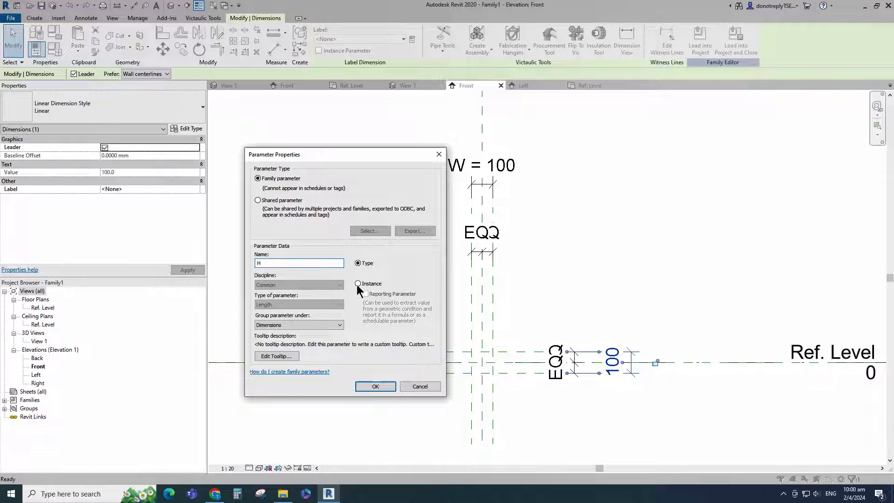
click(365, 391)
click(572, 424)
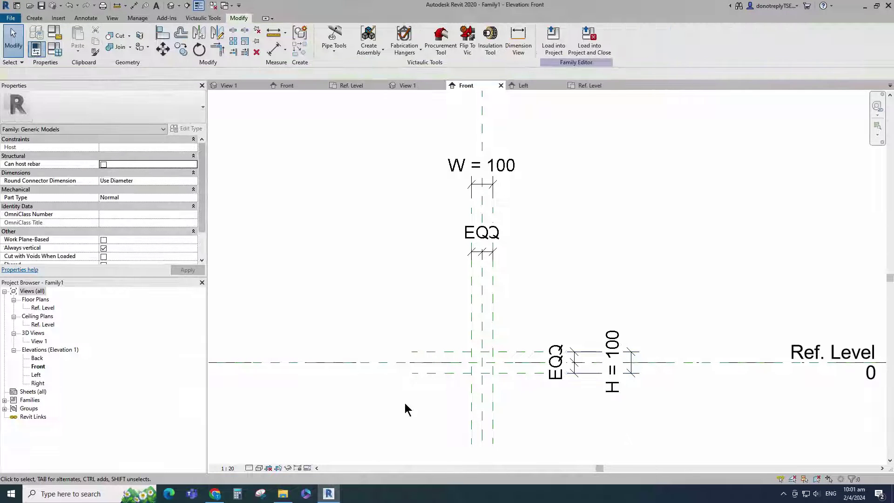
- Draw a diagonal reference line from the lower-left to the upper-right intersection of the outer reference planes
scroll(400, 405, up, 1)
click(40, 20)
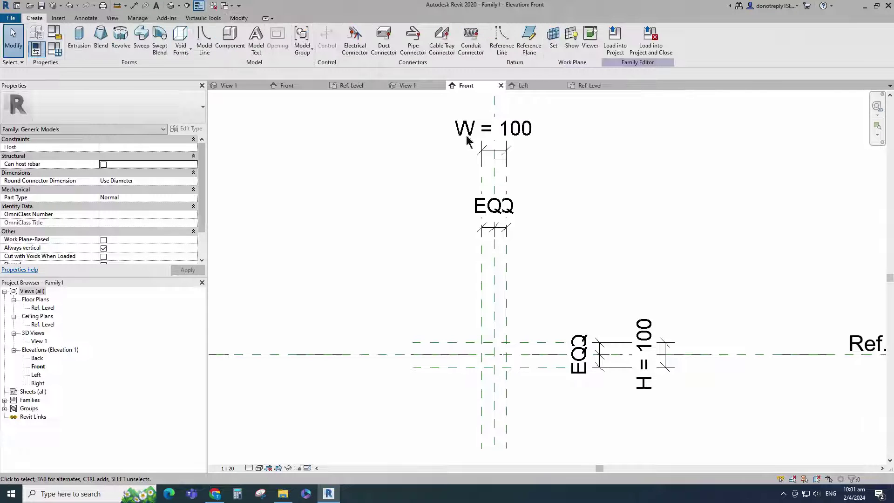
click(501, 38)
scroll(489, 371, up, 3)
click(466, 358)
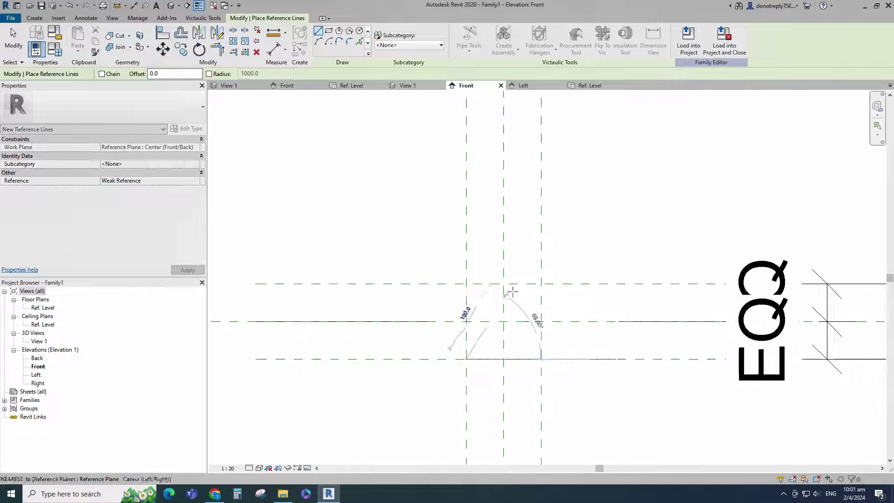
click(540, 283)
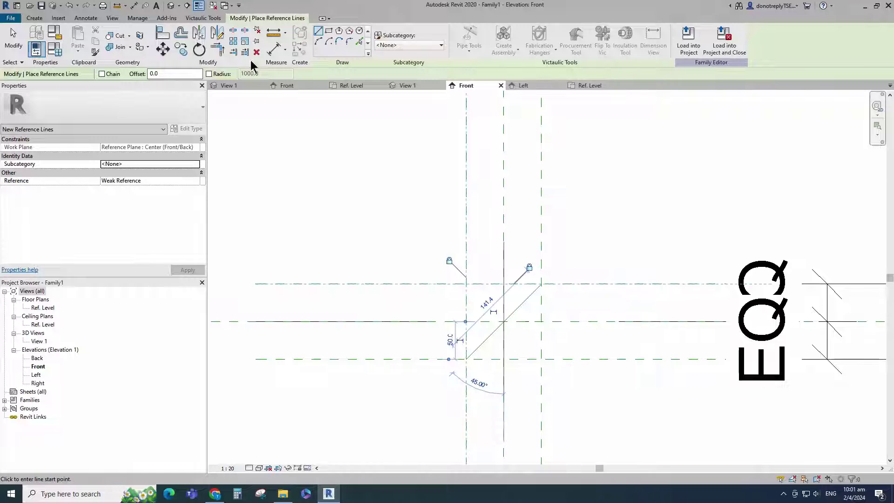
- Align the diagonal reference line's endpoints with the outer reference planes and lock them
click(163, 32)
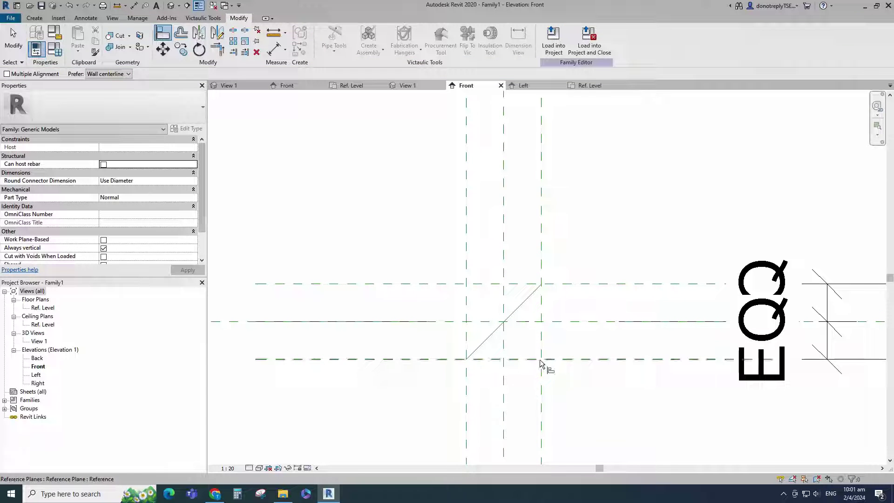
click(542, 286)
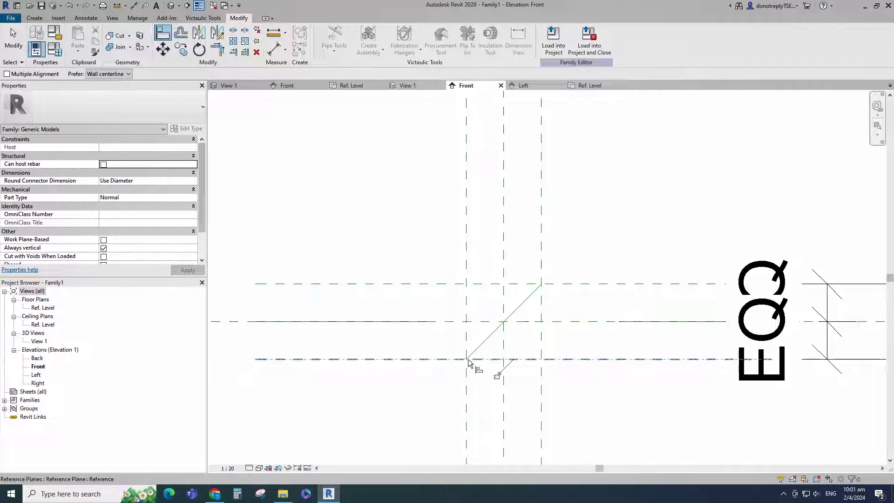
key(Escape)
key(Escape)
- Draw a reference line about 75 mm long from near the diagonal's upper end, perpendicular to it and running up to the left
scroll(498, 402, up, 3)
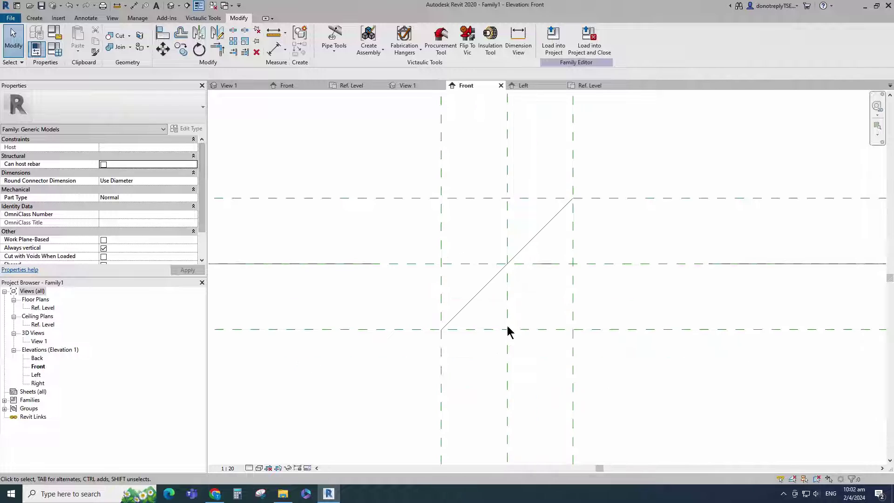
click(483, 294)
click(299, 34)
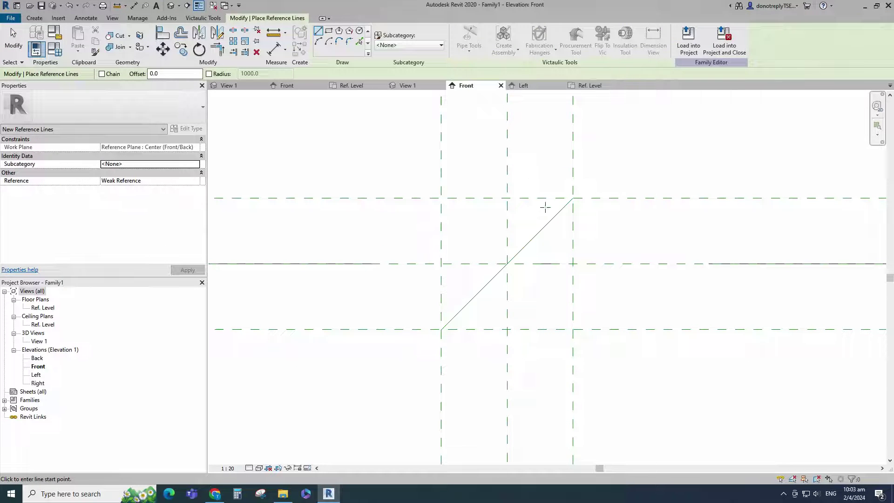
click(553, 217)
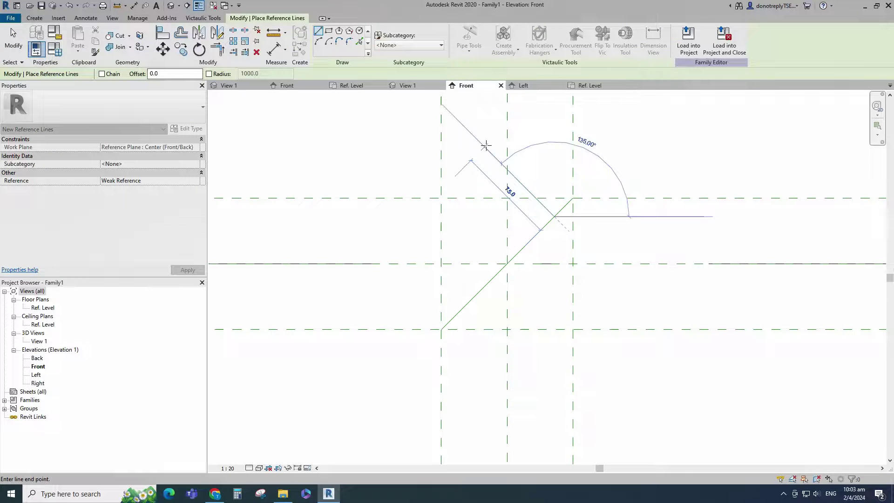
click(484, 146)
key(Escape)
key(Escape)
- Add an aligned dimension between the perpendicular reference line and the diagonal's upper endpoint
scroll(486, 145, up, 1)
click(275, 49)
click(535, 227)
click(563, 211)
scroll(550, 245, down, 3)
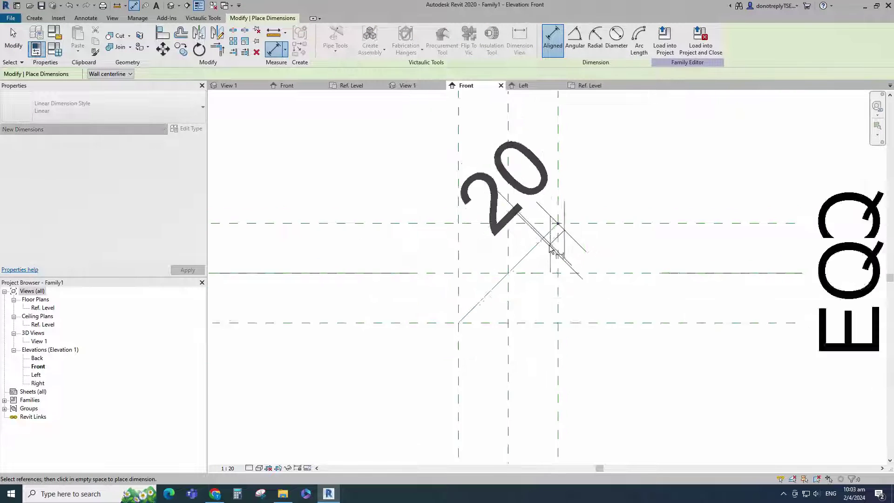
scroll(549, 245, down, 2)
click(636, 328)
key(Escape)
key(Escape)
- Set the perpendicular line's distance from the diagonal's upper end to 10 mm and lock that dimension
click(543, 238)
click(624, 310)
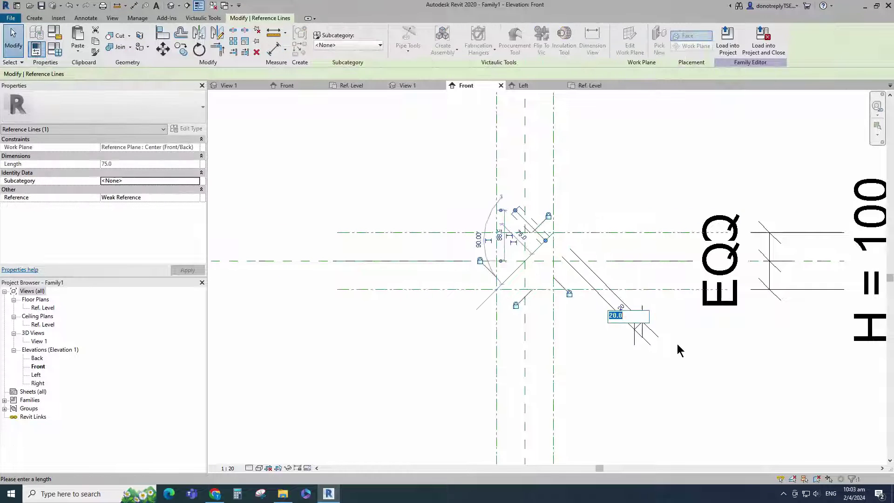
text(10)
key(Return)
click(592, 367)
click(613, 300)
scroll(559, 298, down, 2)
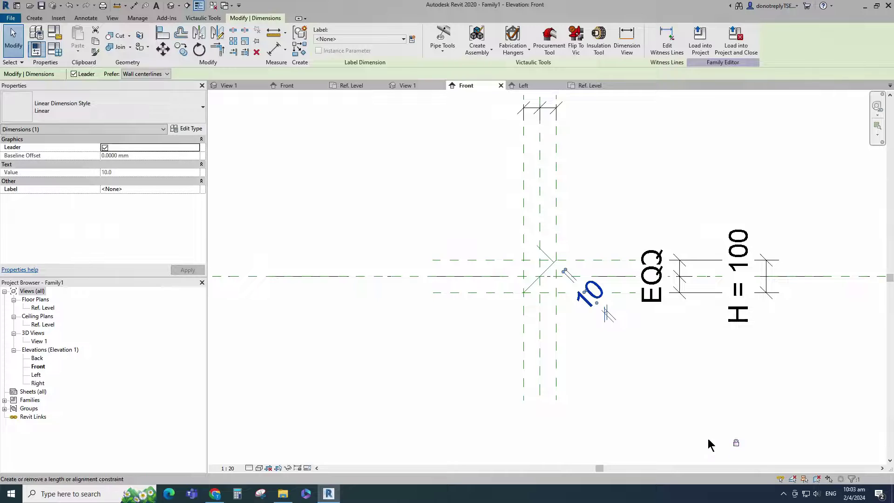
key(Escape)
- Mirror a copy of the perpendicular reference line about an axis from the centre intersection to the upper-left plane intersection
scroll(519, 246, up, 3)
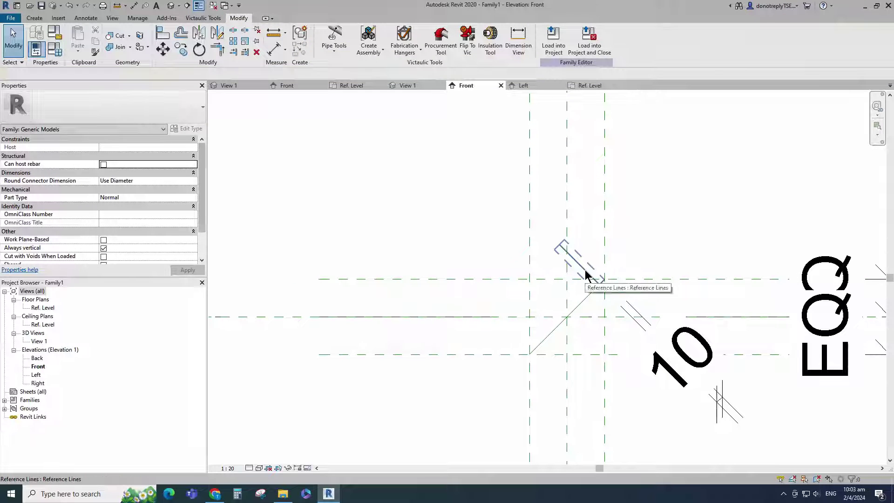
click(587, 274)
click(219, 41)
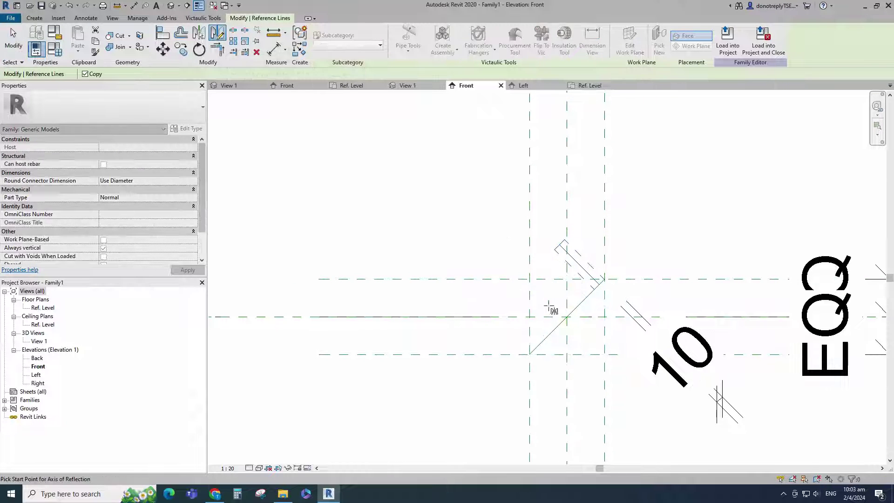
click(567, 317)
click(530, 280)
click(472, 394)
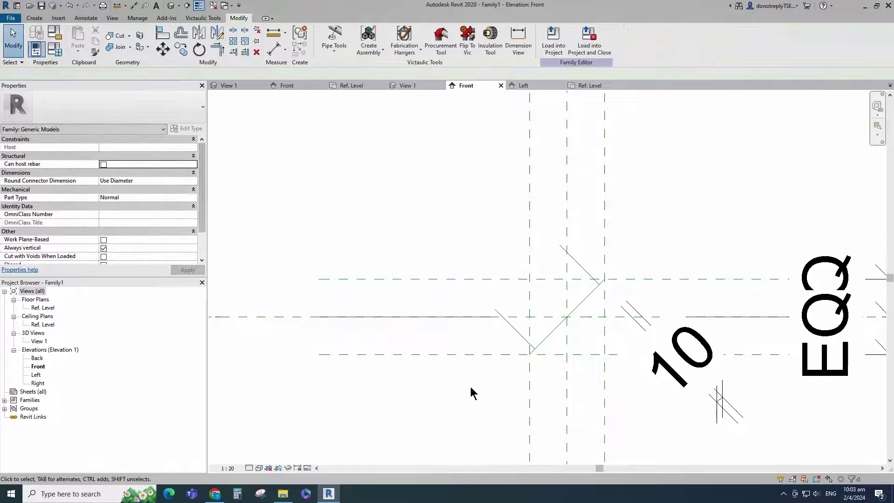
- Add an aligned dimension between the mirrored reference line and the diagonal's lower endpoint
click(273, 49)
click(507, 322)
scroll(529, 356, up, 2)
click(530, 352)
scroll(490, 311, down, 3)
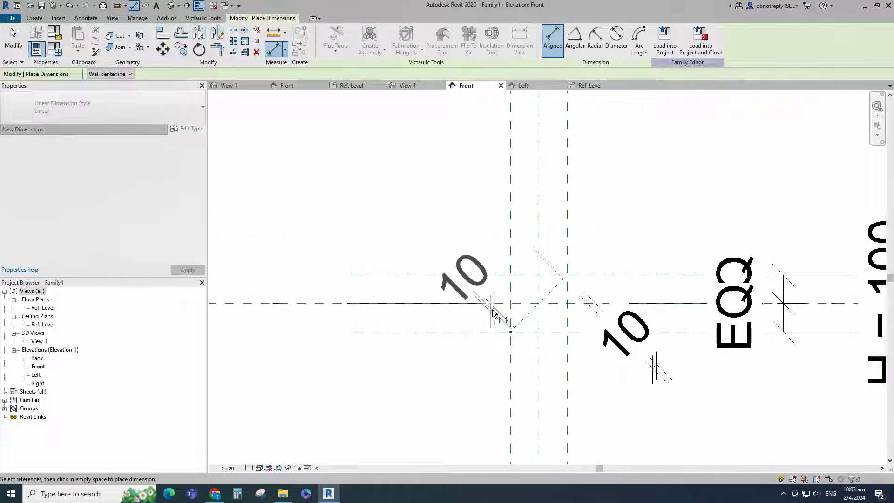
click(620, 407)
scroll(578, 340, down, 5)
scroll(570, 346, up, 7)
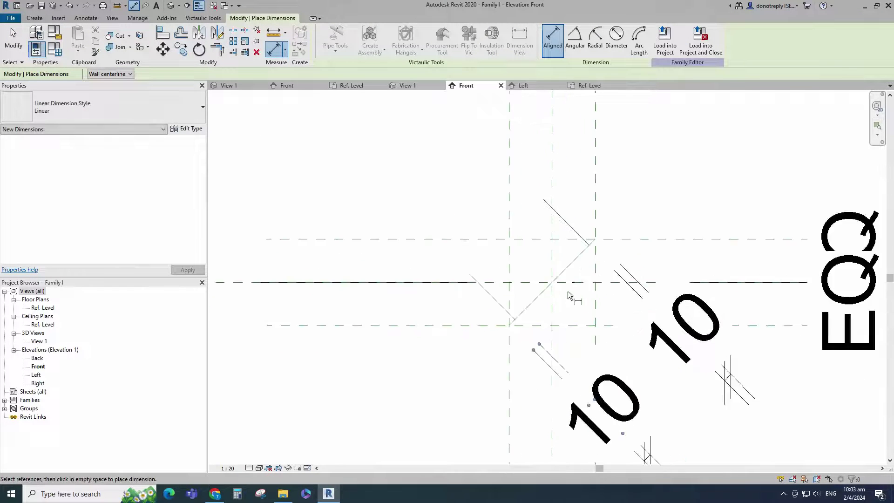
key(Escape)
key(Escape)
- Place an angular dimension between the diagonal and the perpendicular reference line at its upper end
click(286, 50)
click(298, 85)
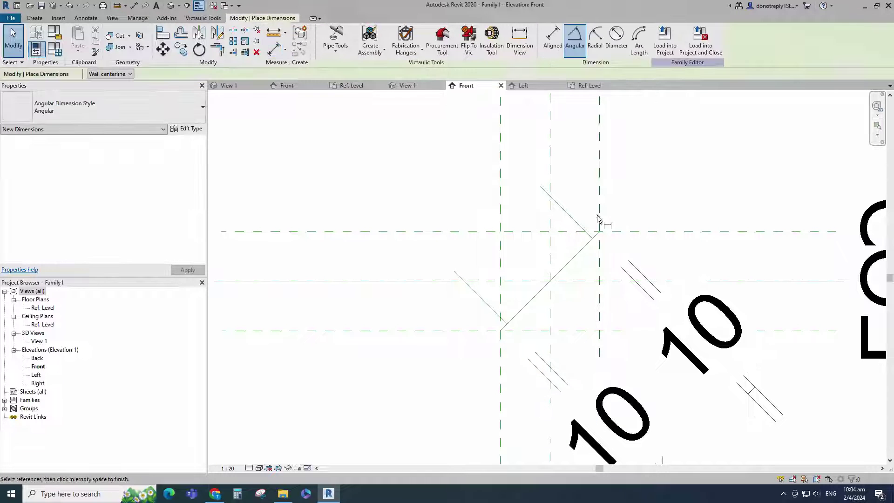
click(595, 234)
click(582, 228)
scroll(570, 225, down, 2)
click(600, 168)
scroll(529, 215, down, 3)
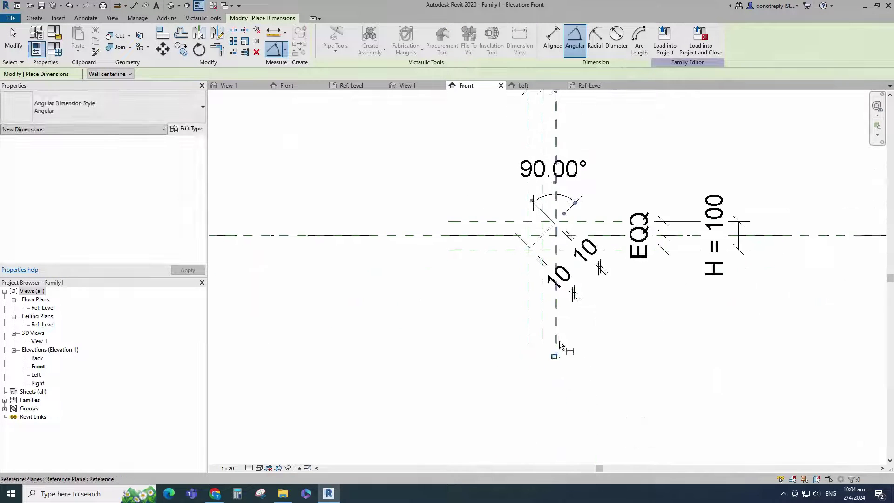
- Place an angular dimension between the diagonal and the mirrored reference line at its lower end
scroll(523, 253, up, 5)
click(528, 227)
click(541, 227)
scroll(462, 234, down, 2)
scroll(425, 230, up, 1)
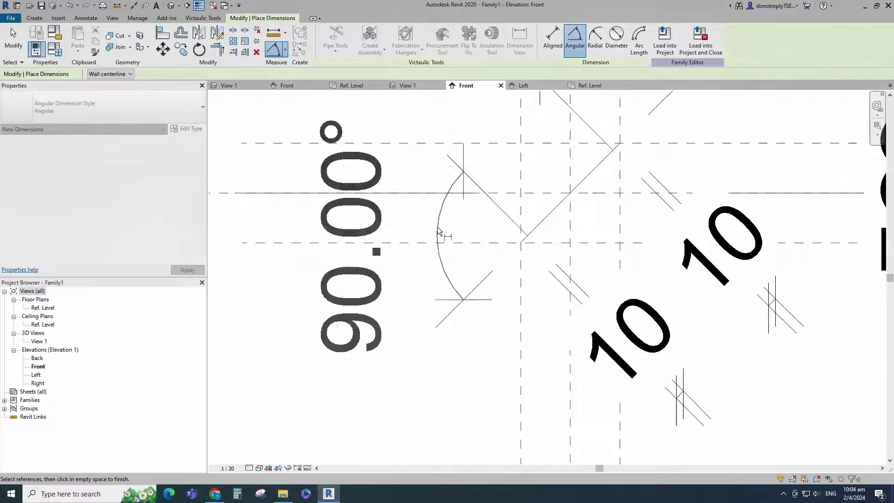
click(427, 235)
scroll(420, 257, down, 3)
scroll(360, 190, up, 4)
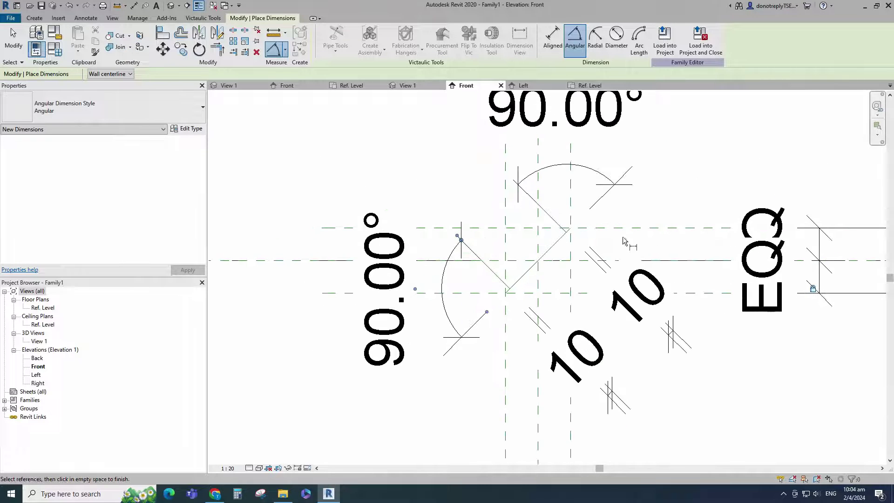
scroll(377, 287, down, 4)
key(Escape)
key(Escape)
- Set the Front elevation's view scale to 1:10
click(227, 467)
click(233, 378)
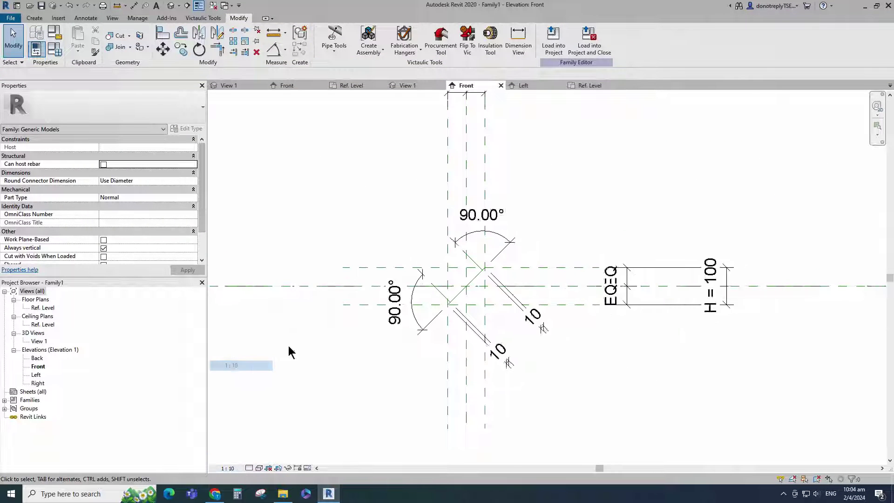
- Start an extrusion sketch and create two lines offset 1 mm on either side of the diagonal reference line
click(35, 18)
click(74, 40)
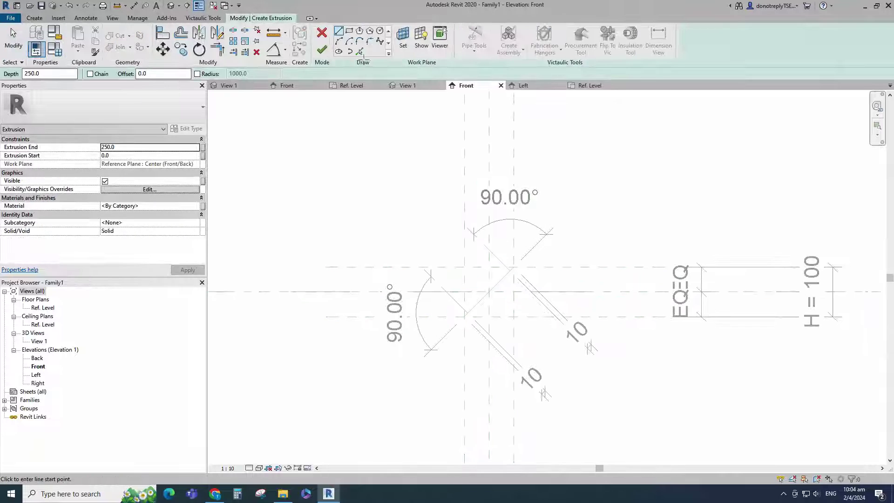
scroll(489, 268, up, 6)
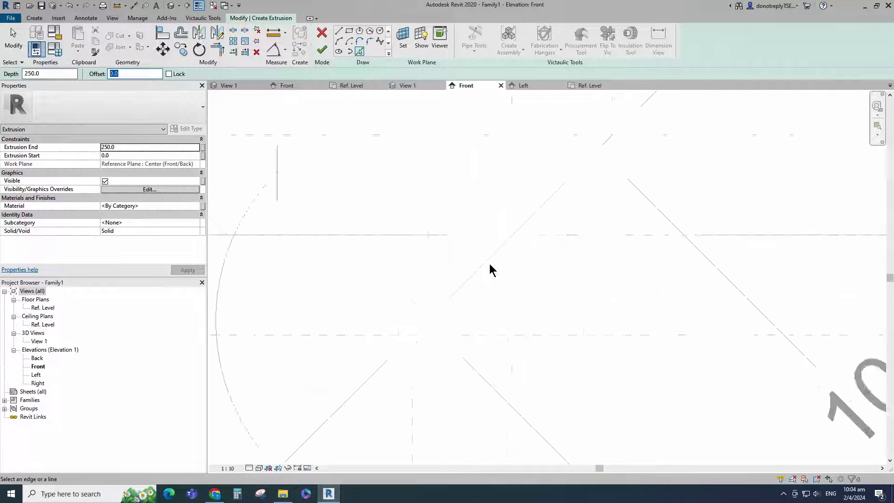
text(1)
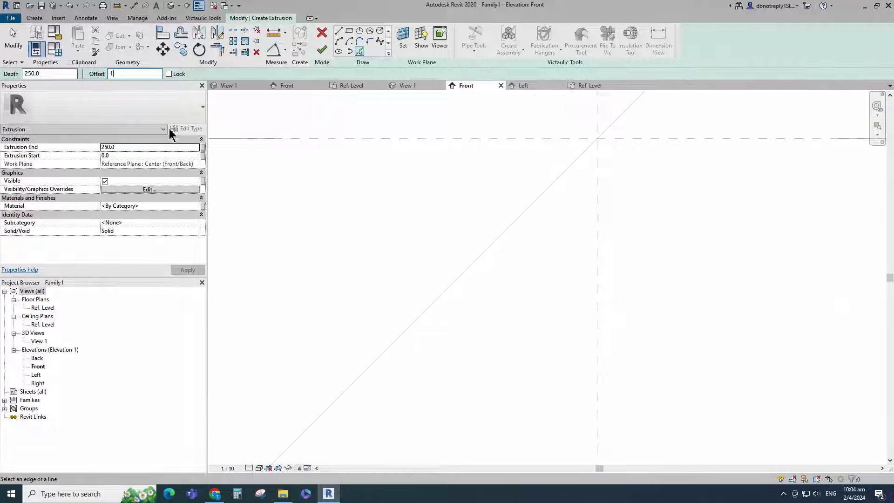
click(471, 226)
click(469, 222)
scroll(479, 317, down, 6)
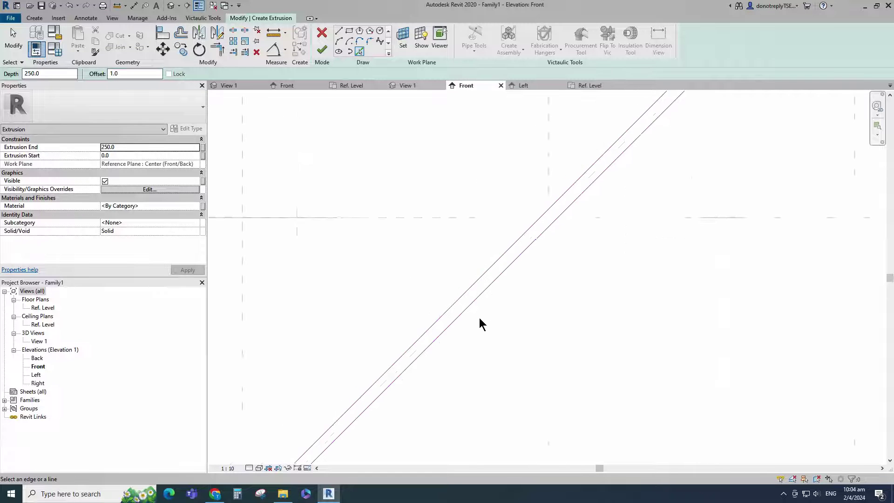
- Add aligned dimensions across the two offset sketch lines, with the diagonal reference line as an equal-spaced centre and an overall dimension
click(284, 52)
scroll(536, 223, up, 3)
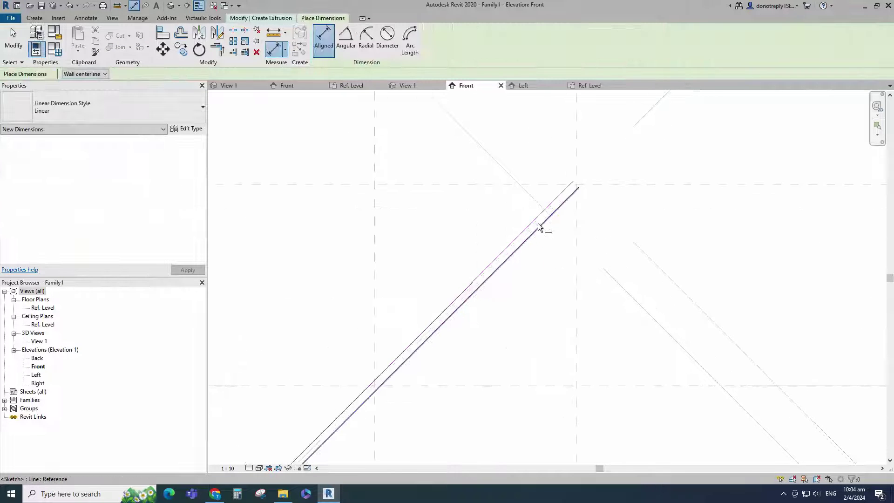
scroll(532, 230, down, 4)
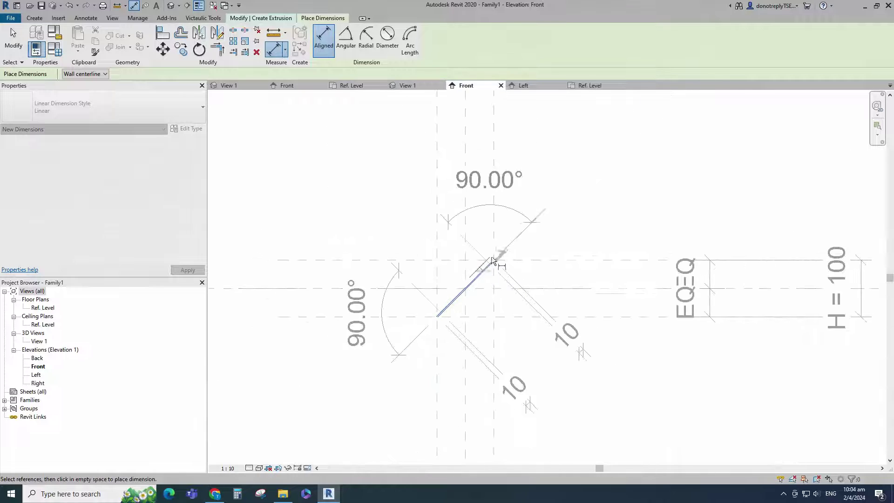
scroll(512, 256, up, 4)
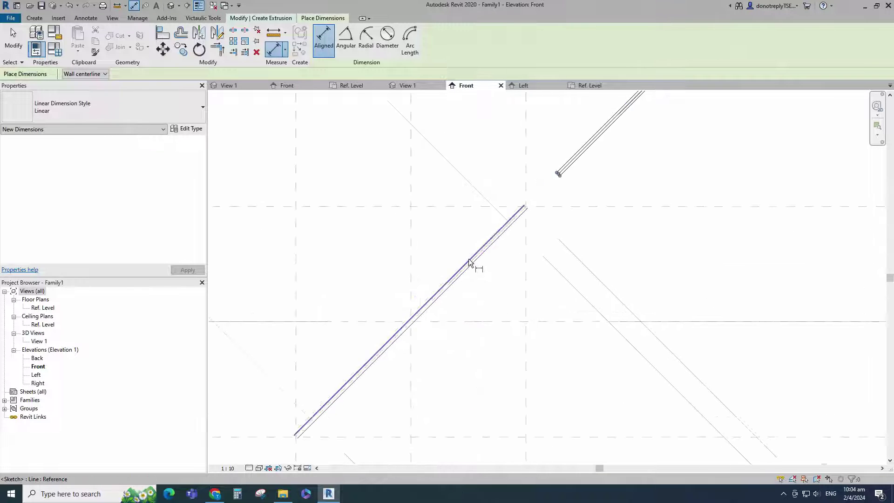
scroll(423, 275, down, 6)
click(447, 259)
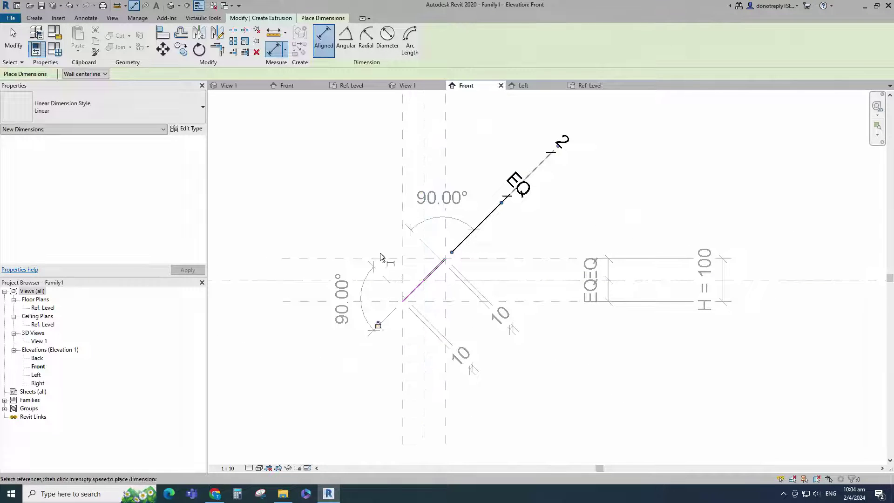
scroll(507, 339, up, 4)
key(Escape)
key(Escape)
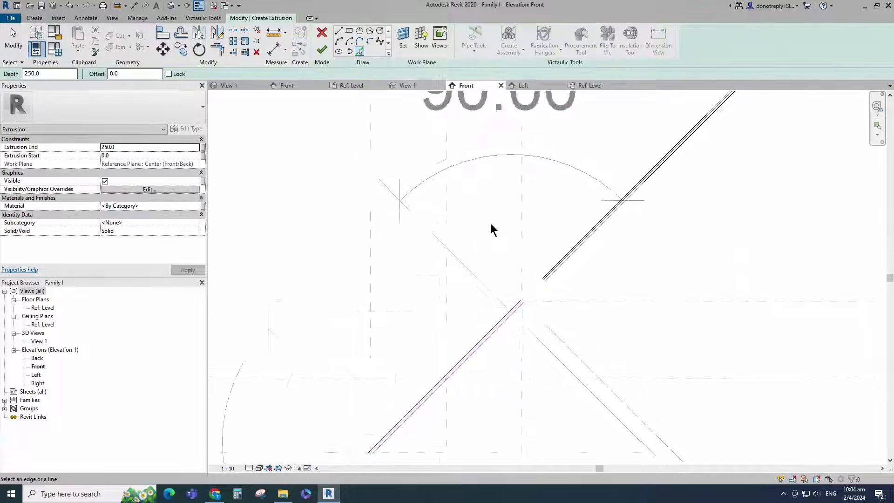
- Create an outer sketch line offset 2 mm from each of the two diagonal sketch lines
scroll(457, 303, up, 2)
text(2)
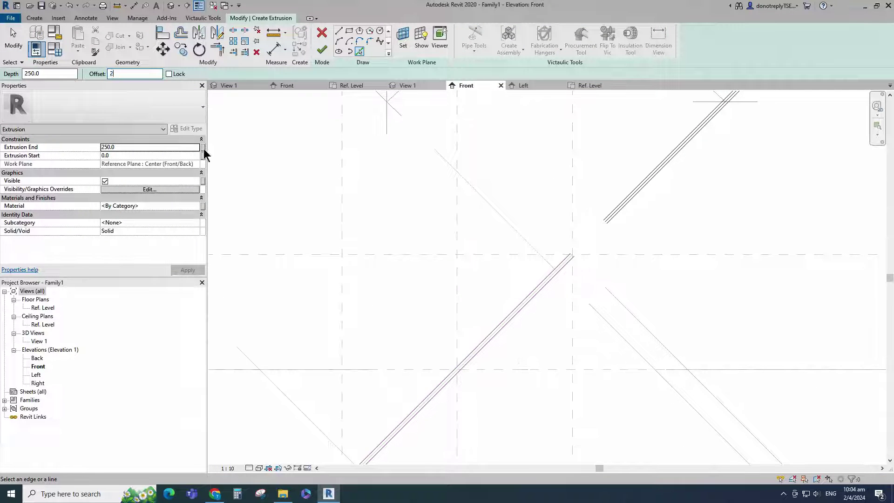
scroll(529, 261, up, 3)
click(551, 240)
scroll(556, 246, up, 1)
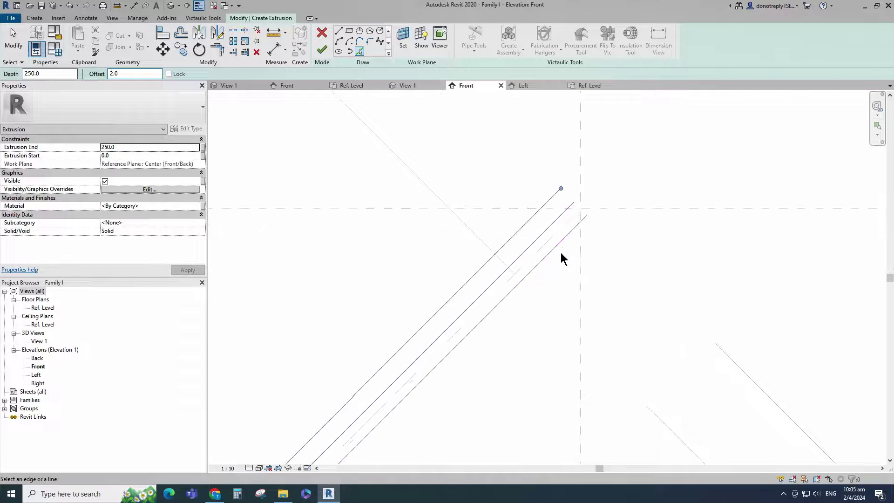
scroll(499, 260, up, 1)
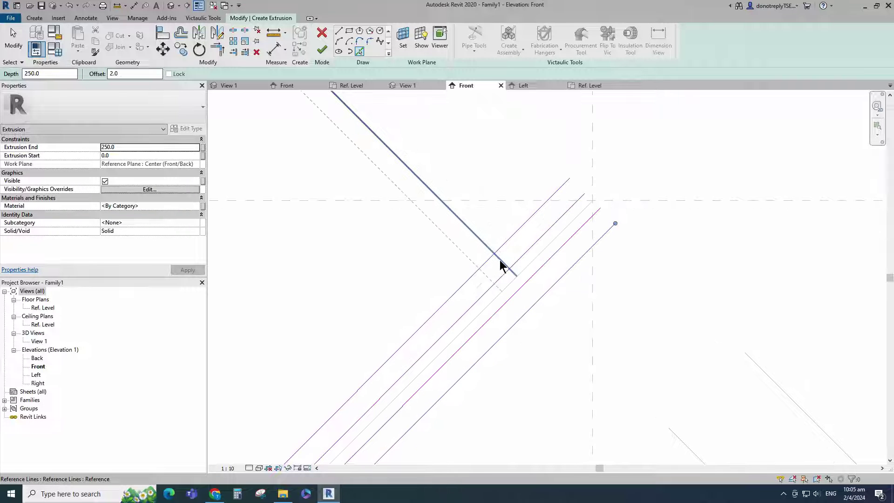
- Create a sketch line offset 2 mm from the perpendicular reference line at each end of the diagonal
click(498, 260)
scroll(635, 218, down, 8)
scroll(498, 334, up, 3)
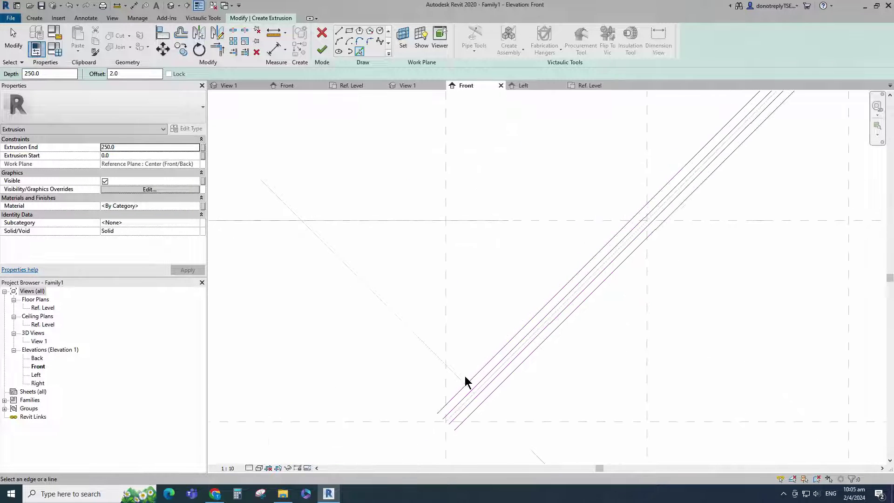
click(427, 331)
- With zero offset, create sketch lines on both perpendicular reference lines and on the upper and lower horizontal reference planes
scroll(421, 324, down, 3)
scroll(610, 195, up, 5)
key(t)
key(r)
key(p)
key(l)
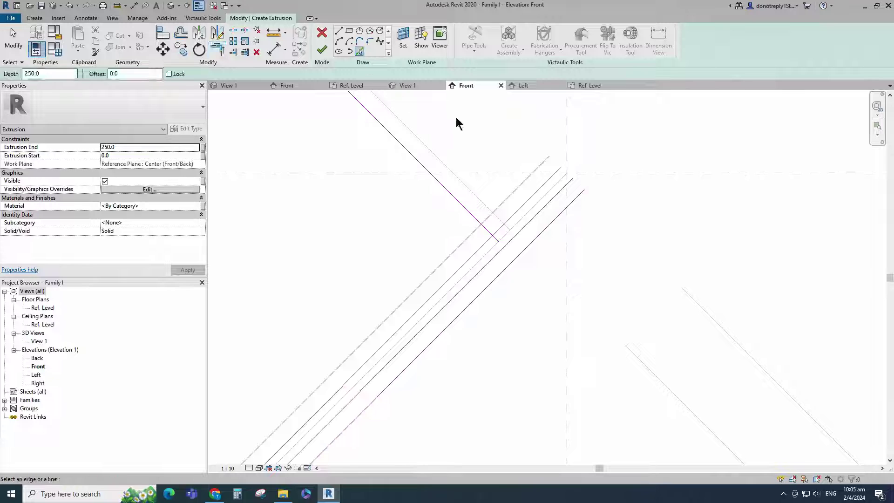
click(445, 163)
scroll(557, 192, down, 3)
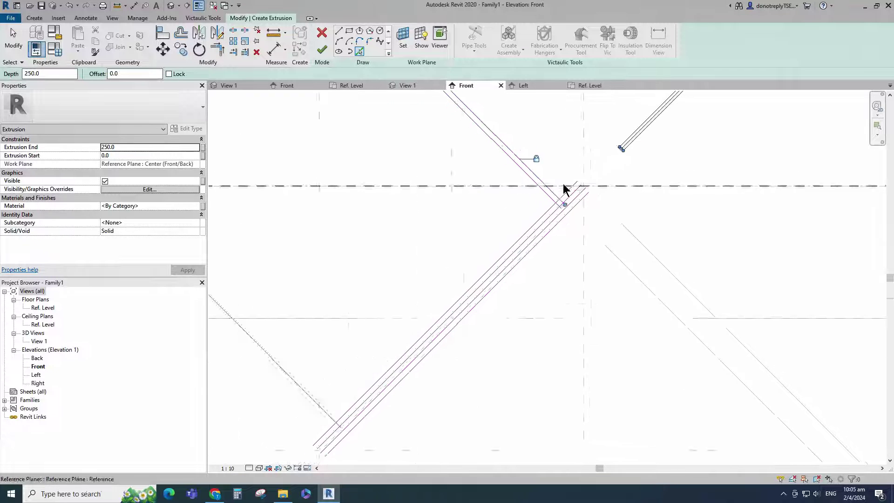
scroll(598, 215, up, 3)
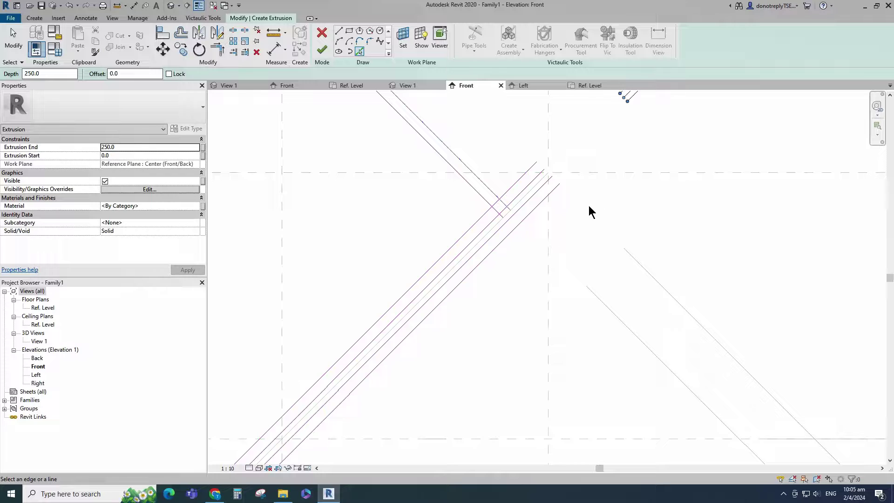
click(577, 173)
scroll(605, 165, down, 3)
click(400, 344)
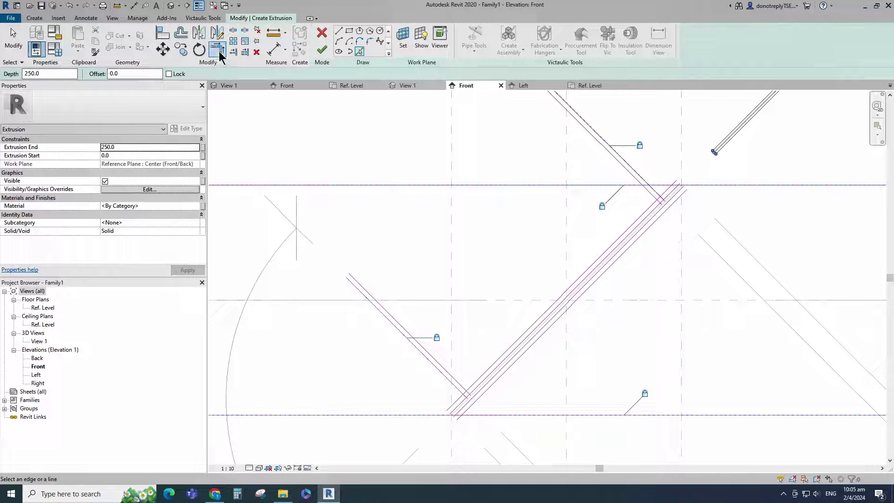
key(Escape)
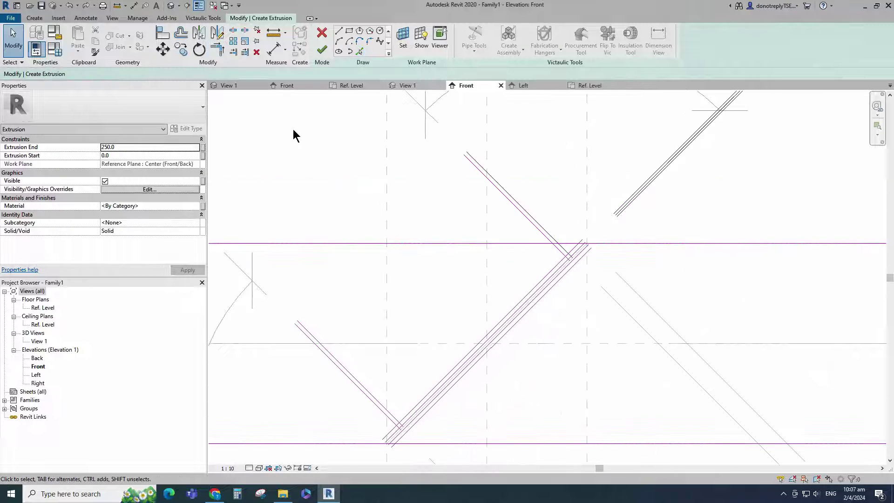
- Split the outer diagonal sketch lines near mid-length and the inner line beside the lower perpendicular lines
click(233, 30)
scroll(507, 377, up, 2)
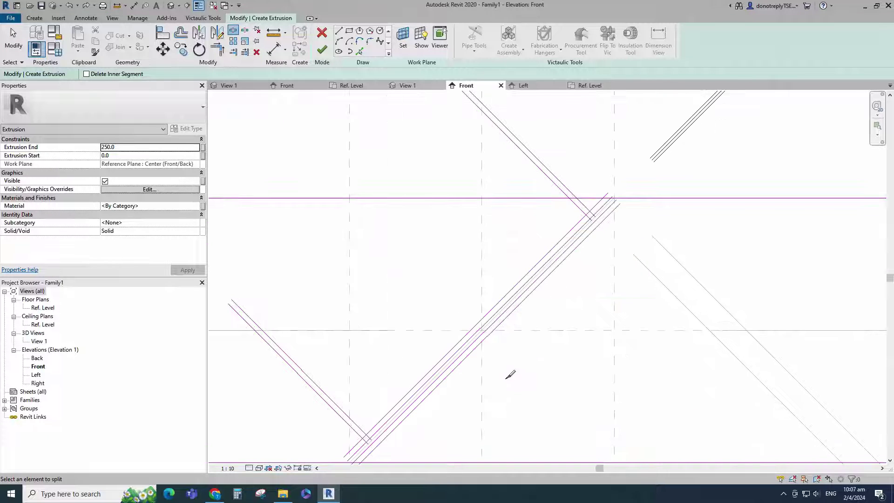
click(477, 301)
click(487, 316)
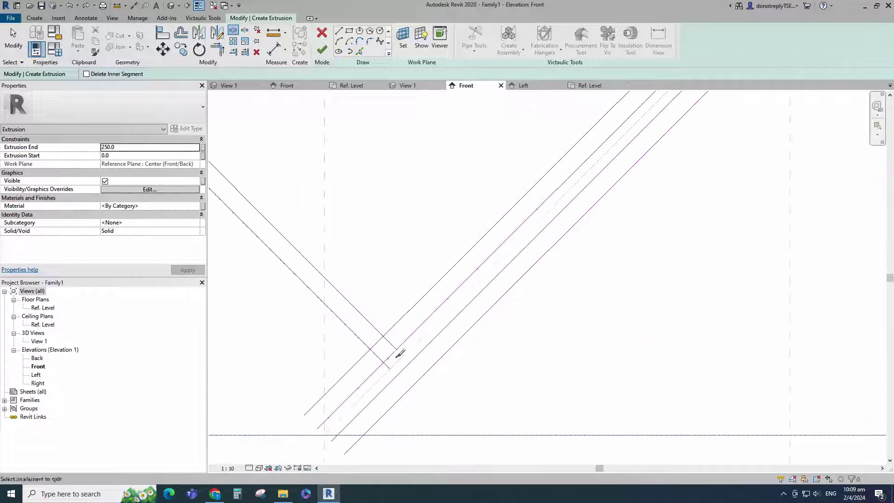
click(391, 355)
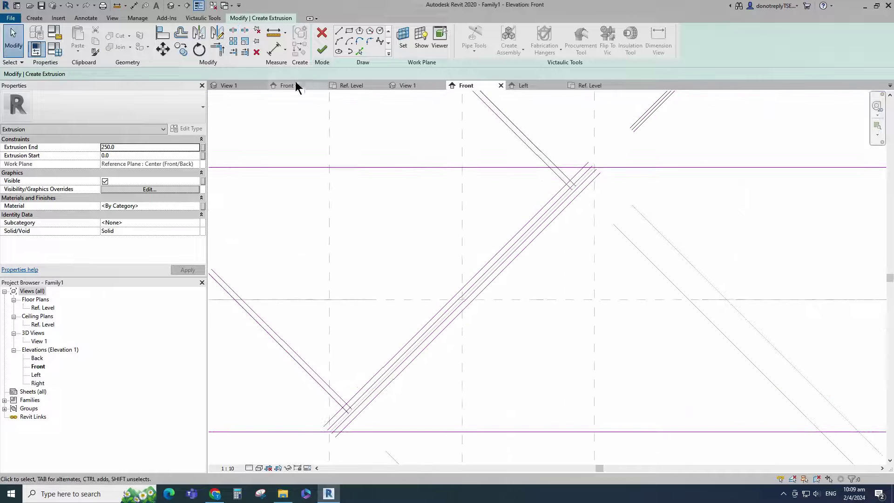
- Trim the sketch lines at the diagonal's upper end into a stepped profile end closed on the upper reference plane
scroll(622, 183, up, 3)
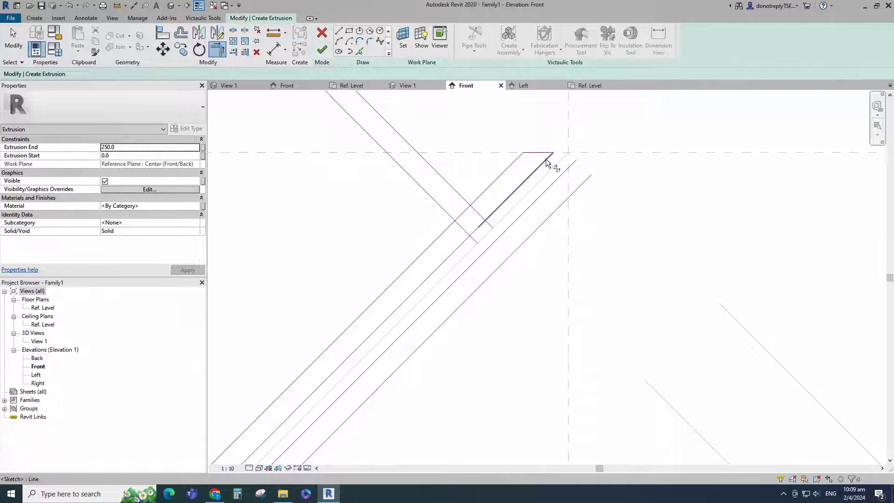
click(501, 206)
click(490, 224)
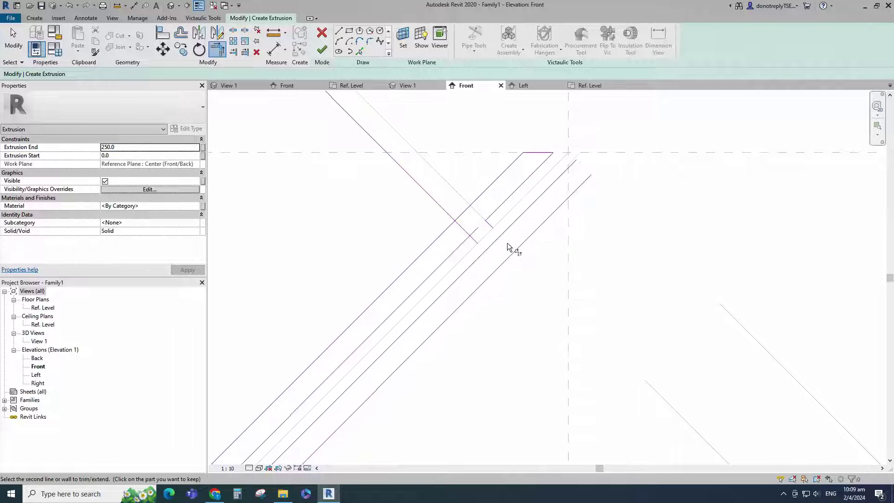
scroll(478, 245, up, 1)
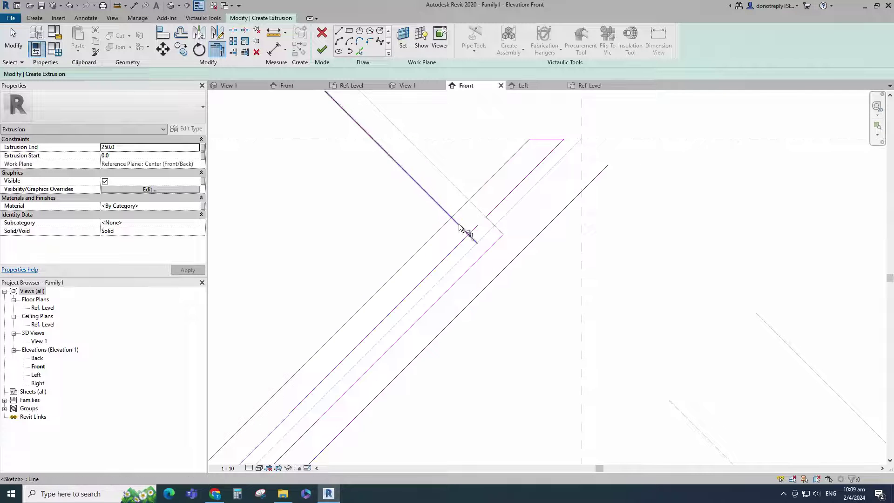
click(464, 237)
scroll(588, 204, down, 13)
scroll(458, 356, up, 2)
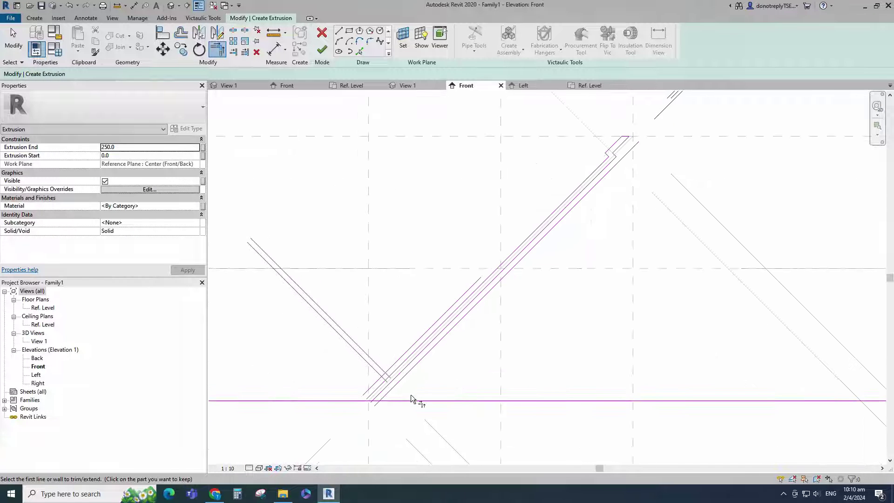
- Split and trim the sketch lines at the diagonal's lower end into a stepped profile end closed on the lower reference plane
scroll(398, 392, up, 6)
scroll(400, 384, up, 2)
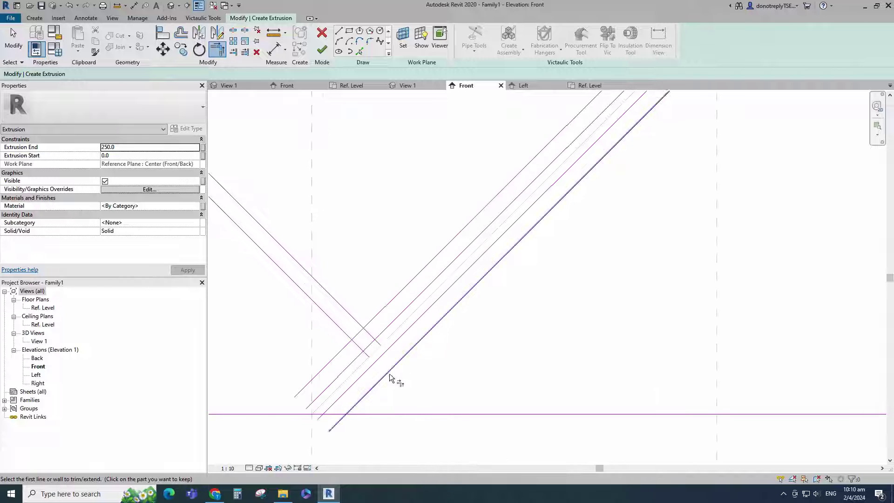
click(390, 374)
click(385, 356)
scroll(415, 370, up, 2)
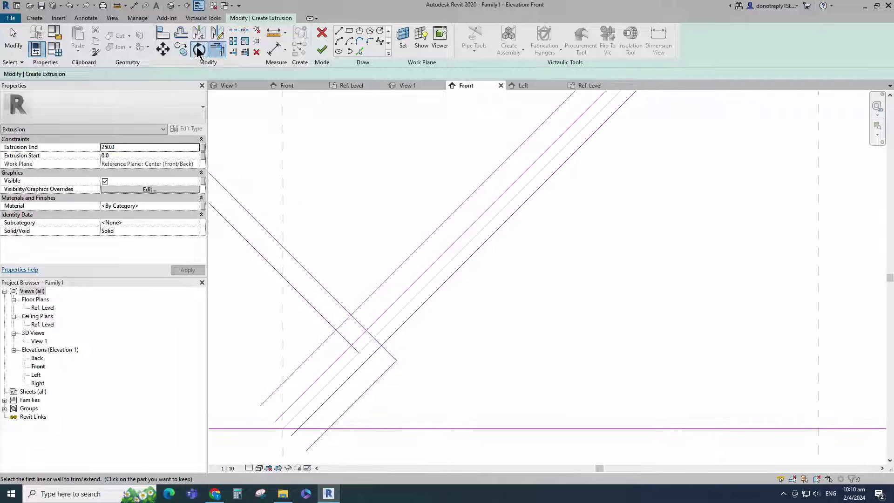
click(233, 30)
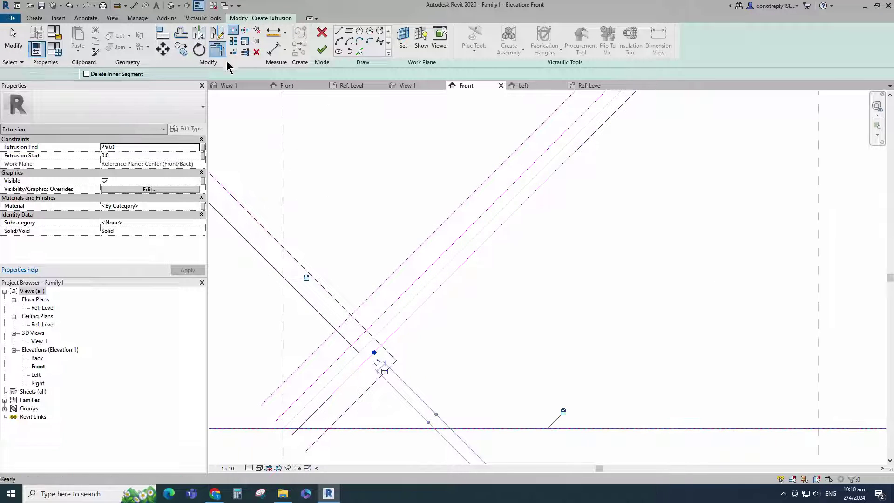
click(217, 49)
middle_drag(316, 436, 359, 398)
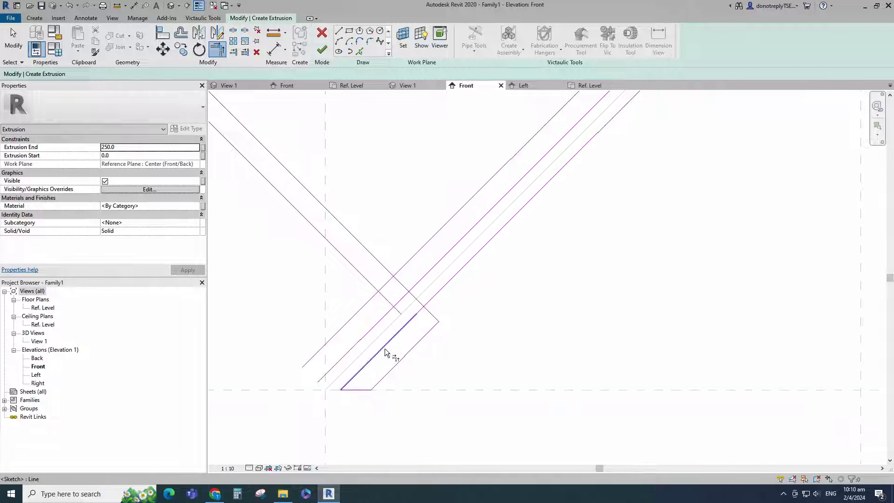
click(413, 288)
click(435, 318)
click(431, 299)
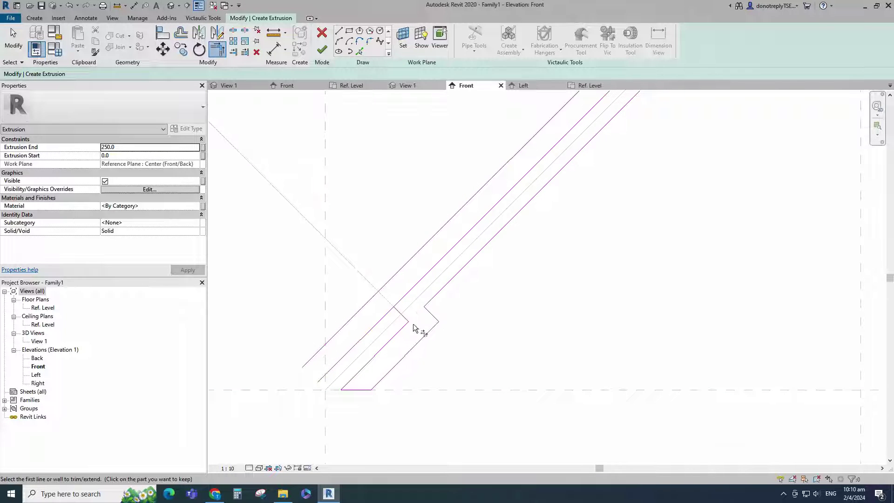
- Delete the leftover outer diagonal sketch segments so that only the closed stepped profile remains
key(Escape)
click(380, 319)
key(Delete)
click(353, 316)
scroll(385, 401, down, 2)
key(Delete)
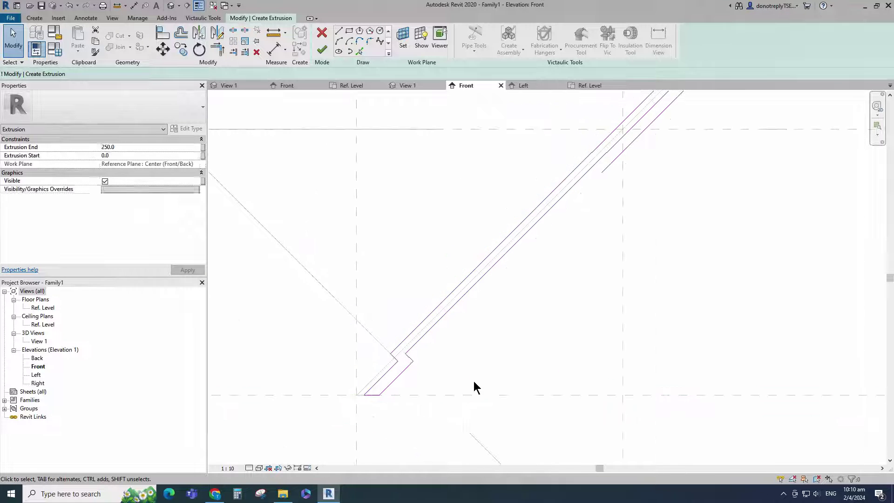
scroll(457, 367, down, 2)
click(522, 281)
key(Delete)
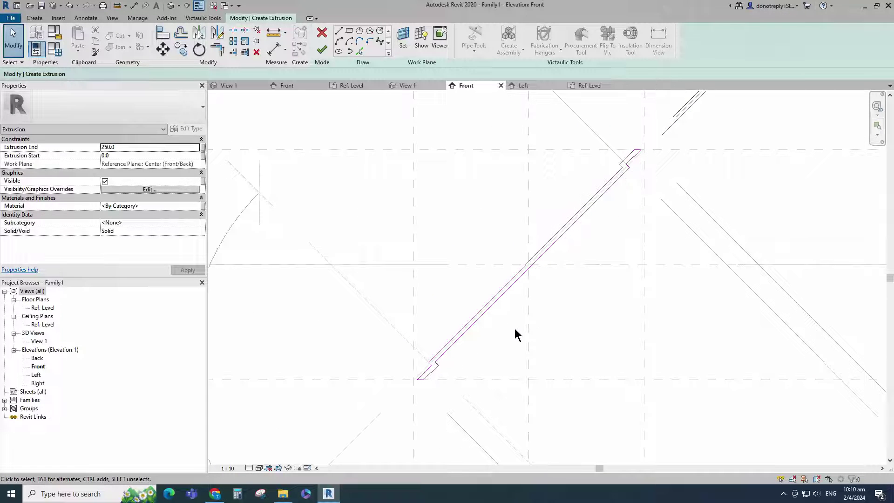
- Dimension and lock the spacing between the short perpendicular step edges at the profile's lower and upper ends
scroll(514, 329, down, 1)
click(274, 49)
scroll(445, 350, up, 3)
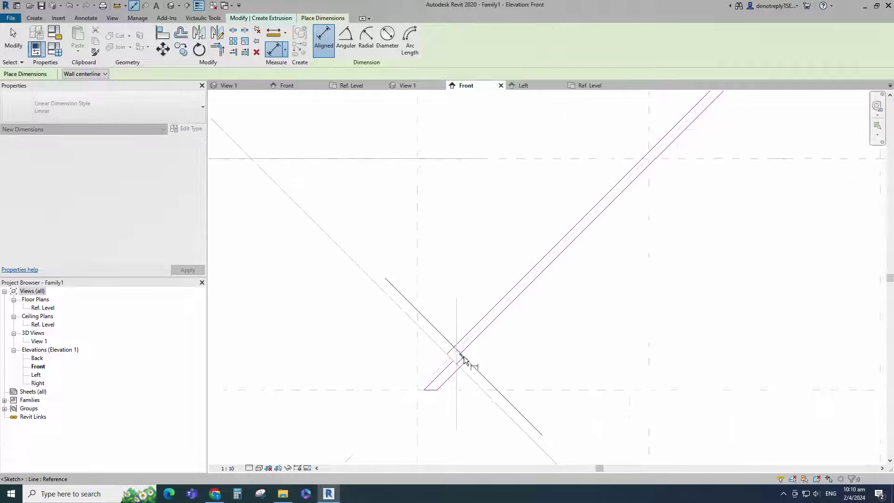
scroll(490, 352, down, 6)
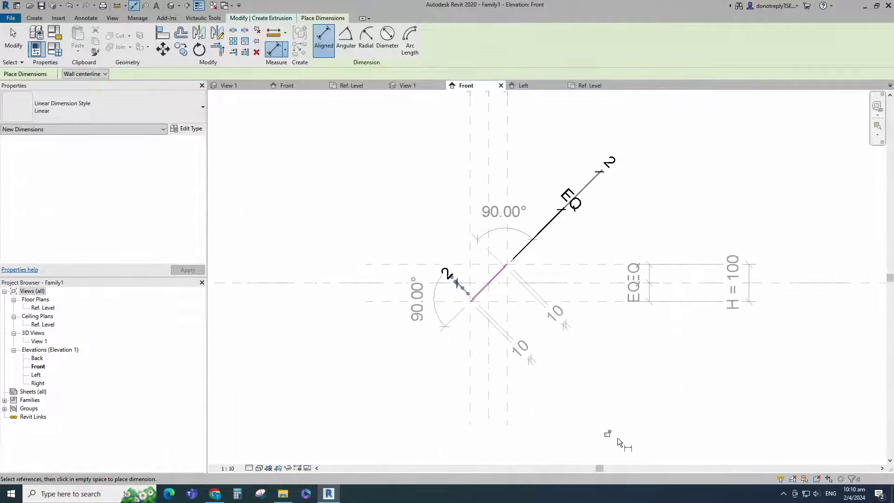
scroll(514, 257, up, 6)
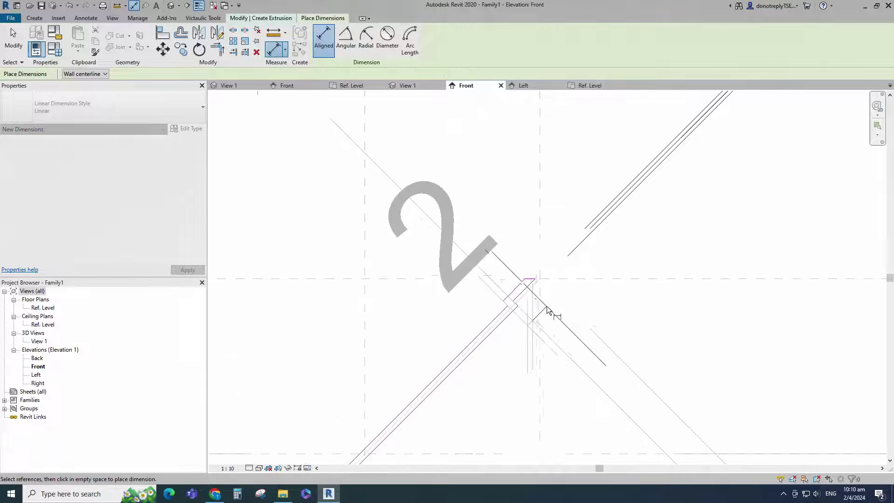
scroll(430, 253, down, 6)
scroll(468, 337, up, 5)
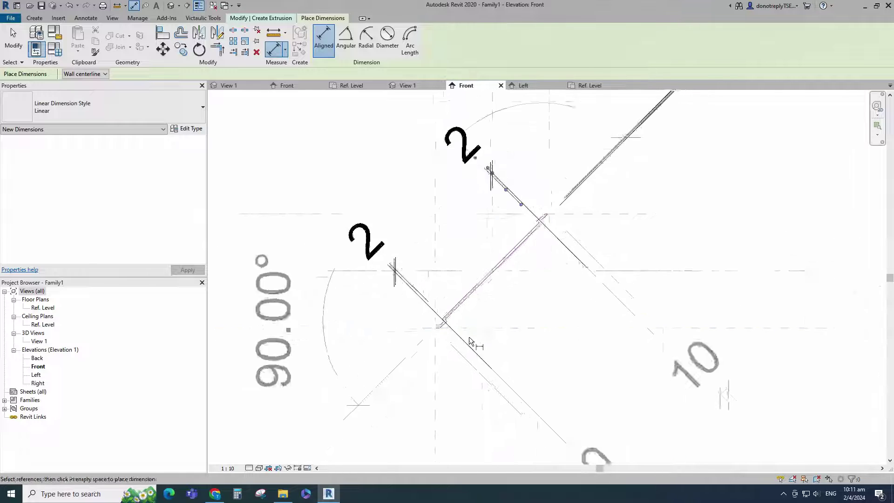
- Align and lock the profile's long diagonal edge, and dimension and lock the offset of the lower stepped end
scroll(468, 337, up, 3)
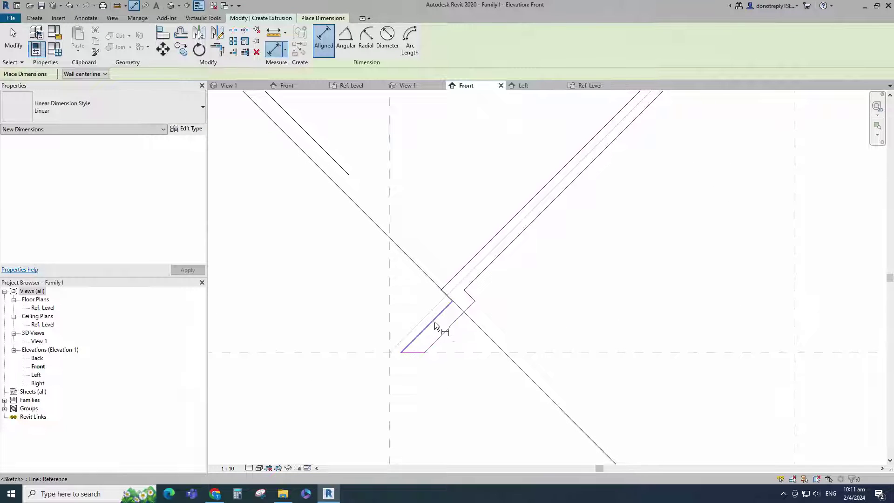
click(162, 34)
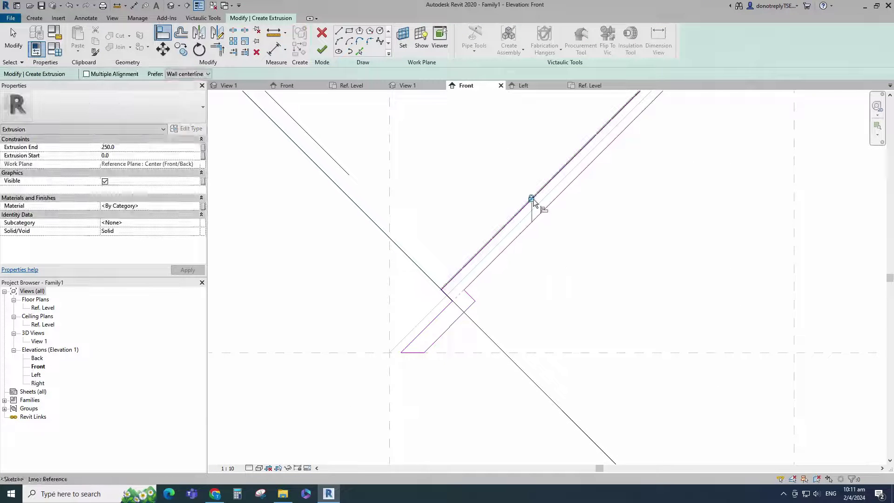
scroll(532, 199, down, 2)
click(274, 49)
scroll(478, 312, up, 3)
scroll(462, 289, down, 5)
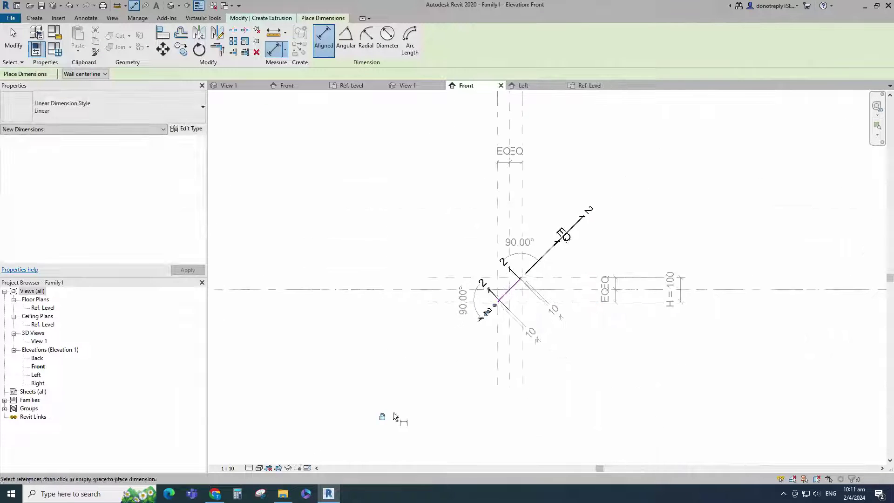
- Align the edges at the profile's upper stepped end and dimension the end's offset parallel to the diagonal
scroll(526, 253, up, 6)
key(a)
key(l)
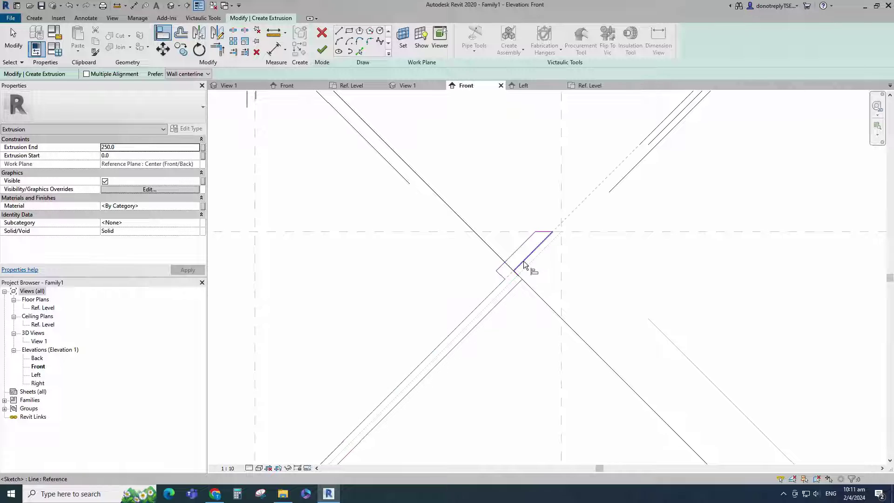
key(d)
key(i)
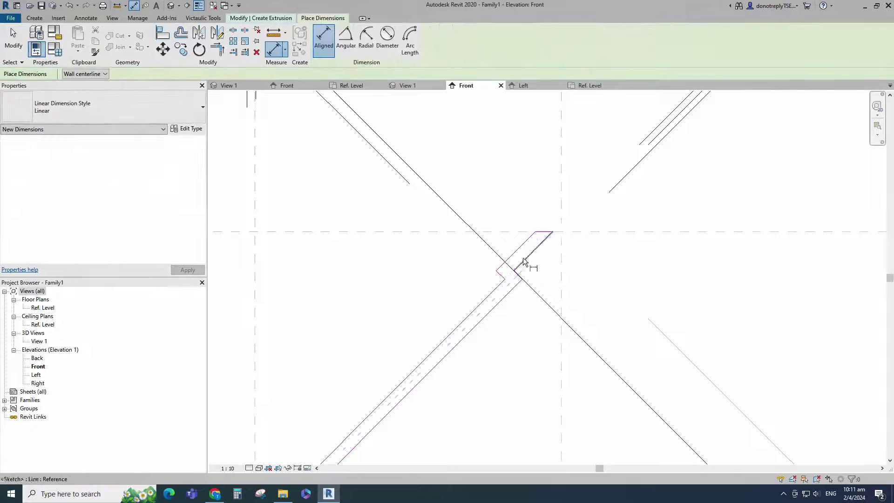
scroll(522, 258, down, 5)
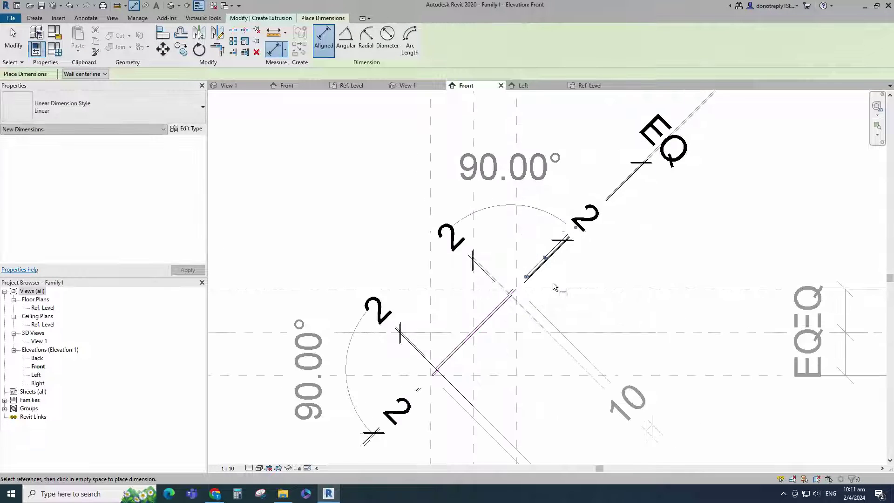
- Finish the extrusion sketch to create the stepped diagonal solid
scroll(534, 283, up, 4)
scroll(522, 281, down, 2)
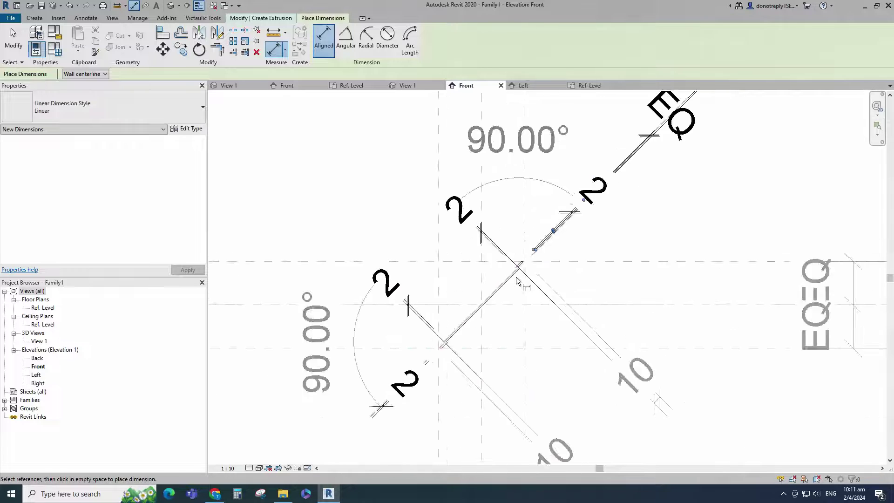
key(Escape)
key(Escape)
scroll(463, 328, up, 3)
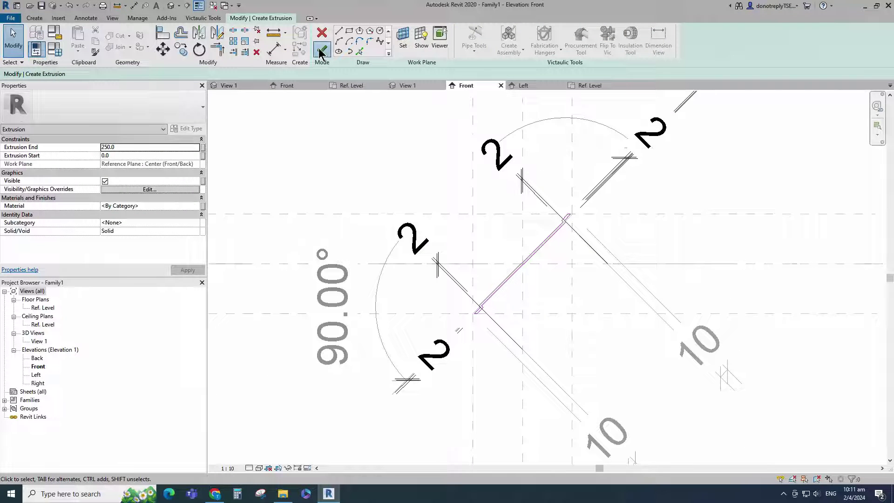
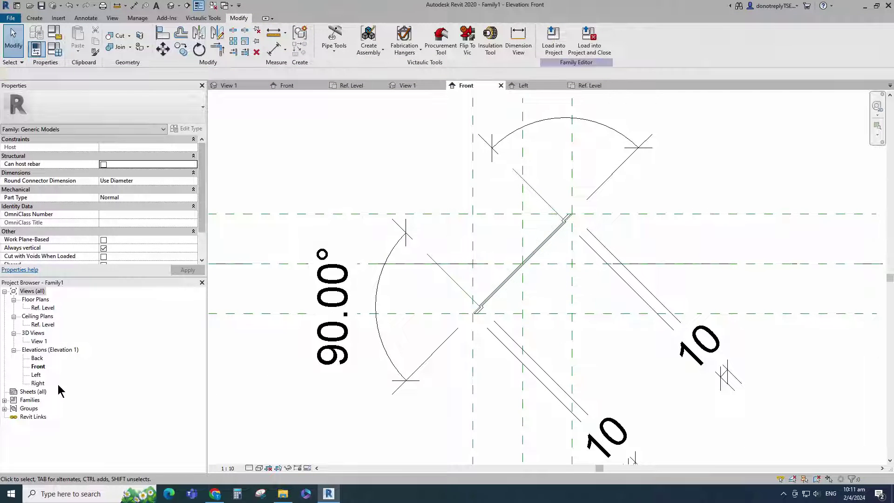
- In the Ref. Level floor plan, draw reference planes offset 250 mm on both sides of the horizontal center plane
double_click(44, 308)
key(r)
key(p)
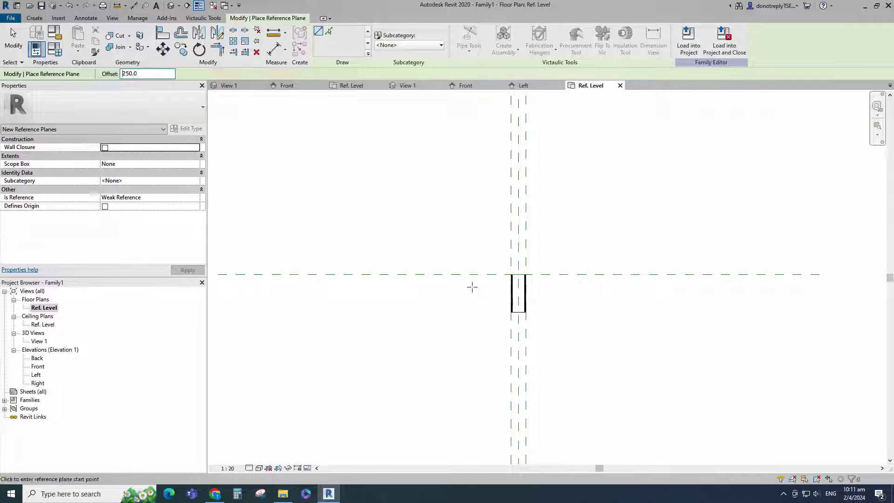
click(432, 275)
click(587, 274)
click(587, 274)
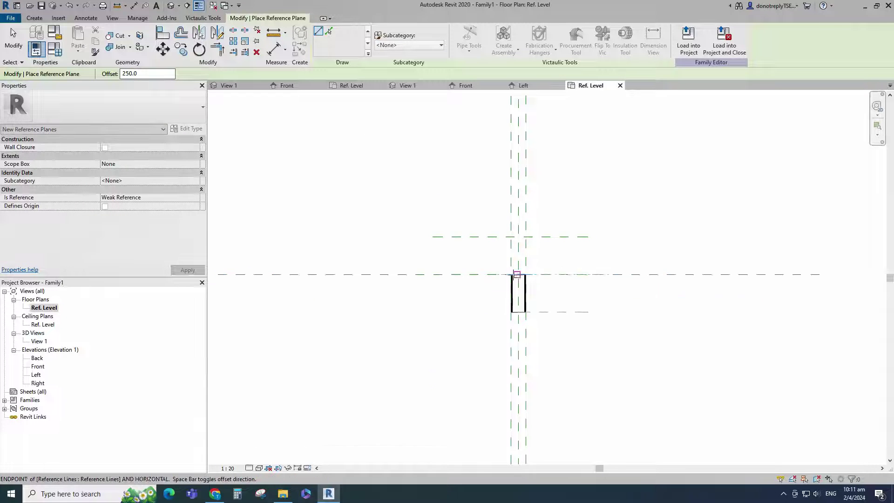
click(432, 274)
- Dimension the three horizontal reference planes in one string and make their spacing equal (EQ)
key(d)
key(i)
click(587, 237)
click(586, 274)
click(584, 312)
click(630, 313)
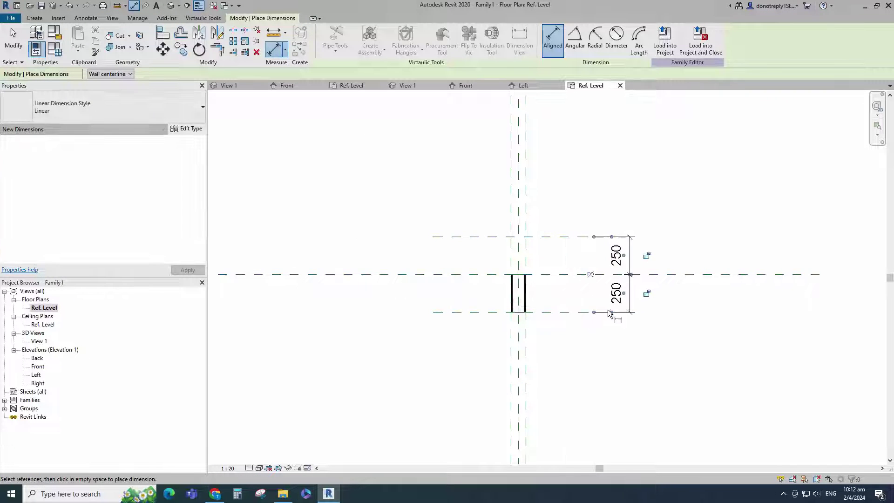
click(590, 274)
- Dimension the overall distance between the two outer horizontal reference planes and label it with a new instance parameter L
click(580, 236)
click(578, 313)
click(685, 317)
key(Escape)
key(Escape)
click(686, 308)
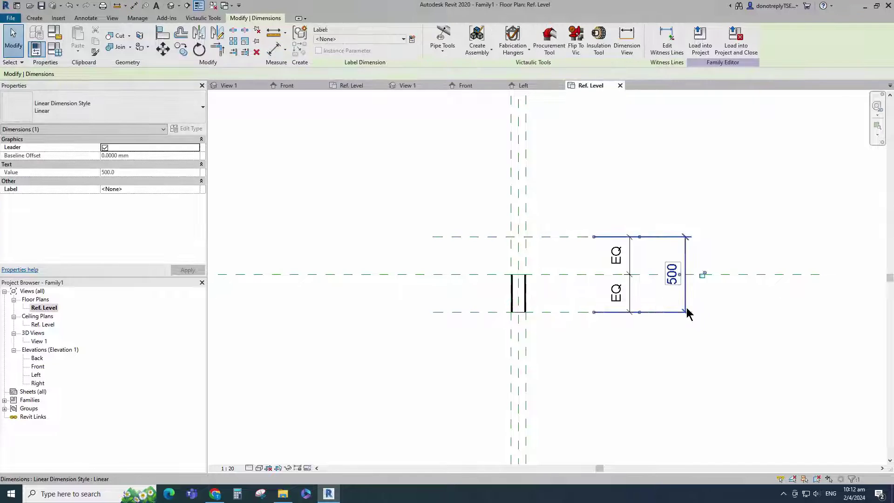
click(412, 39)
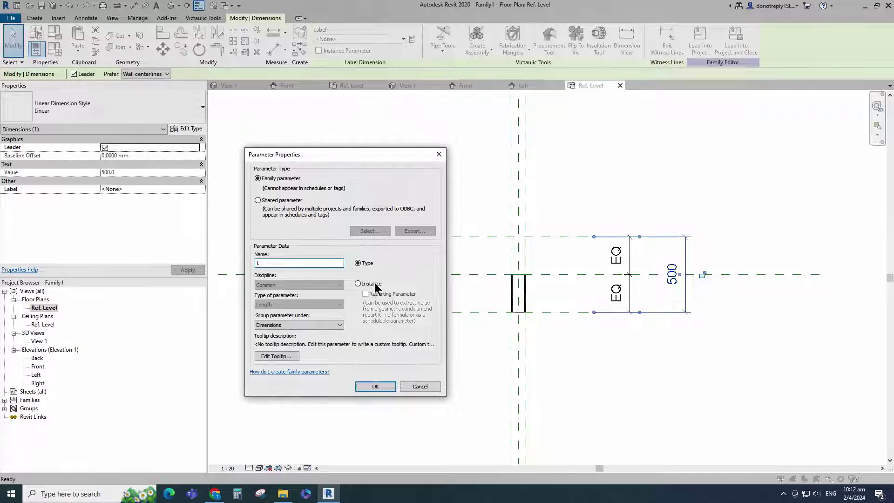
click(358, 284)
click(375, 387)
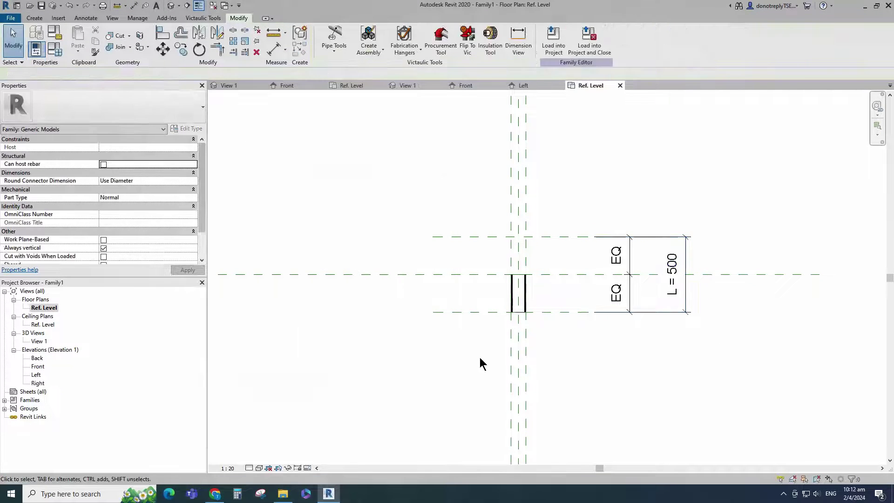
- Align and lock both ends of the extrusion to the two outer horizontal reference planes
key(a)
key(l)
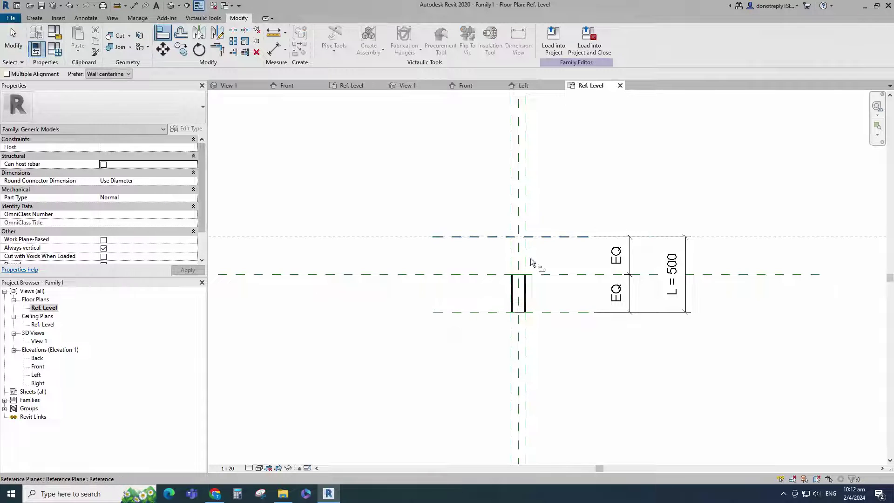
click(533, 237)
scroll(465, 309, down, 2)
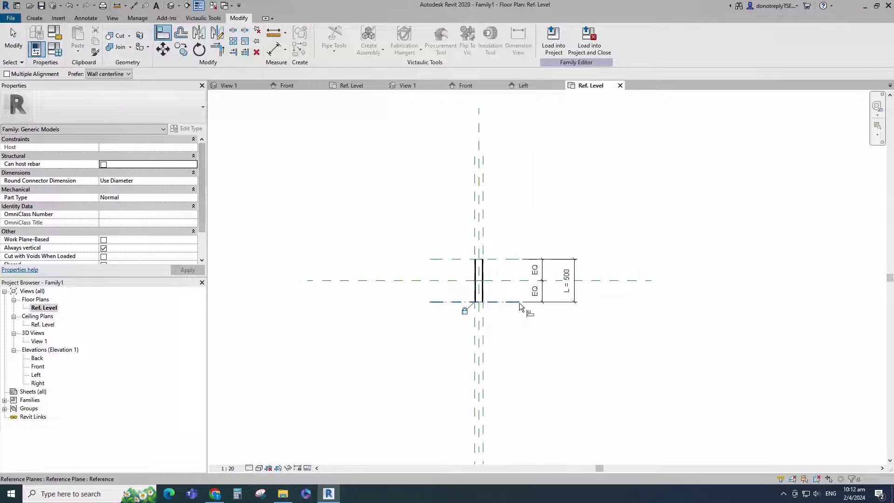
key(Escape)
key(Escape)
- Open the 3D view View 1, apply a shaded visual style and inspect the solid from several sides
double_click(40, 341)
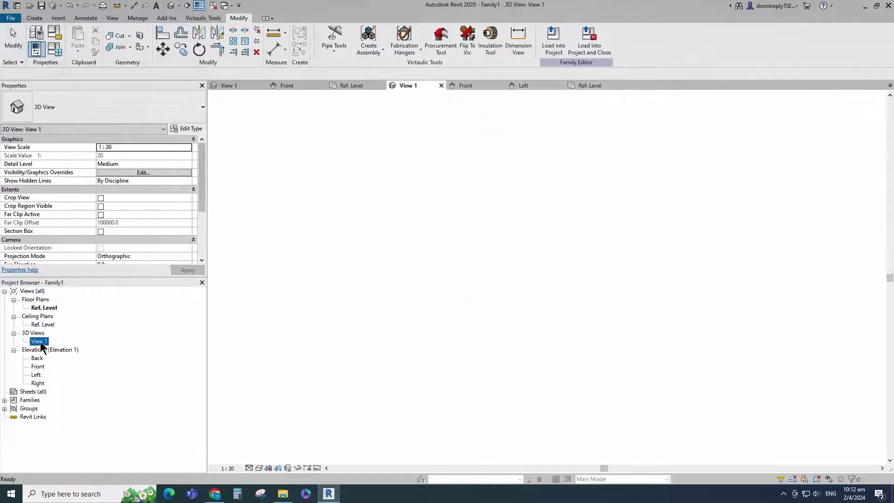
scroll(439, 302, down, 3)
shift+middle_drag(782, 334, 228, 410)
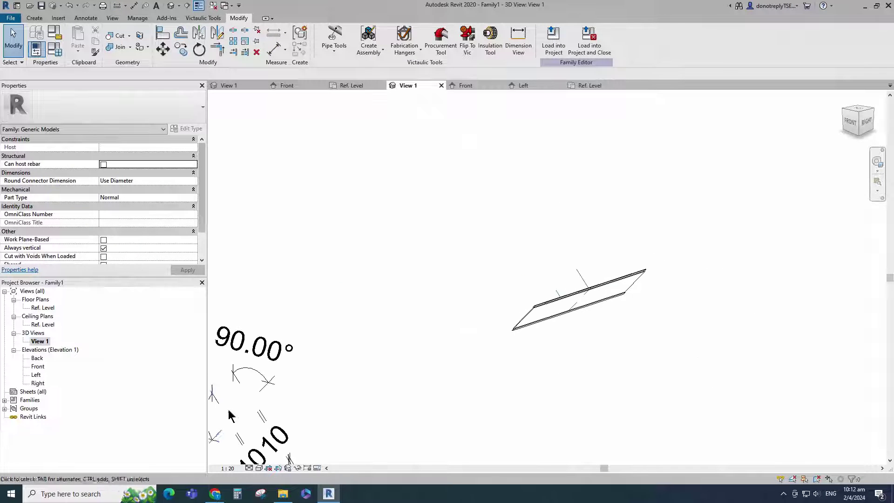
click(259, 468)
click(276, 431)
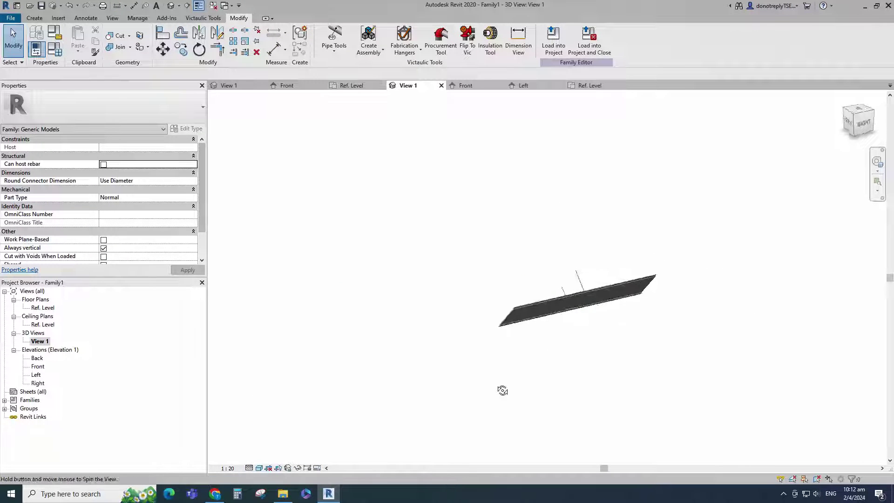
mouse_move(502, 389)
shift+middle_down()
mouse_move(702, 309)
mouse_move(529, 363)
mouse_move(637, 399)
shift+middle_up()
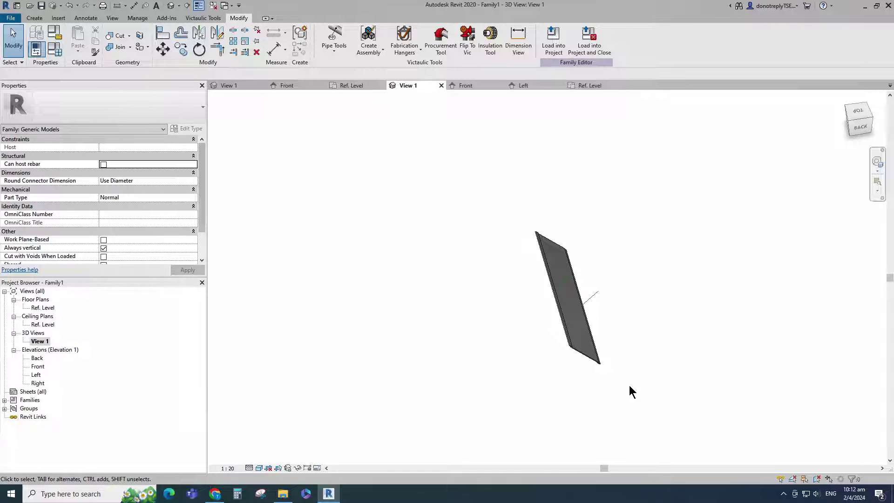
- Turn off the Dimensions, Levels and Reference Lines annotation categories in the 3D view and reorient the model
key(v)
key(v)
click(239, 122)
click(188, 195)
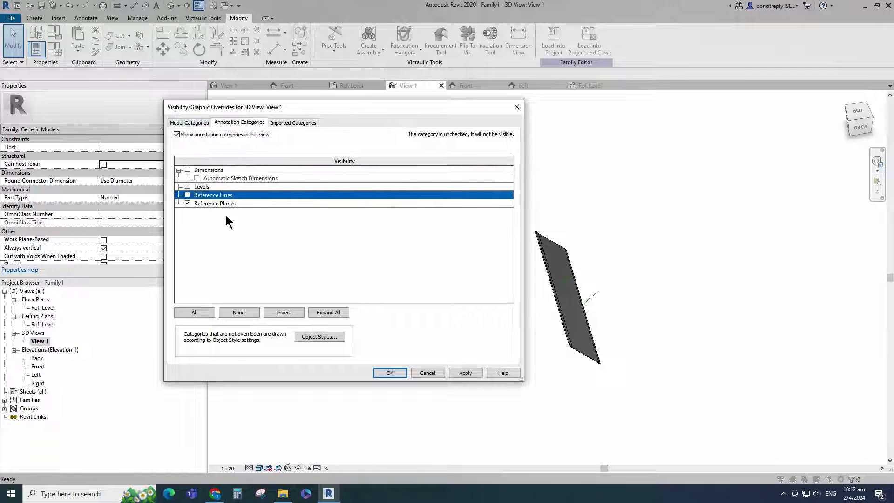
click(465, 373)
click(390, 372)
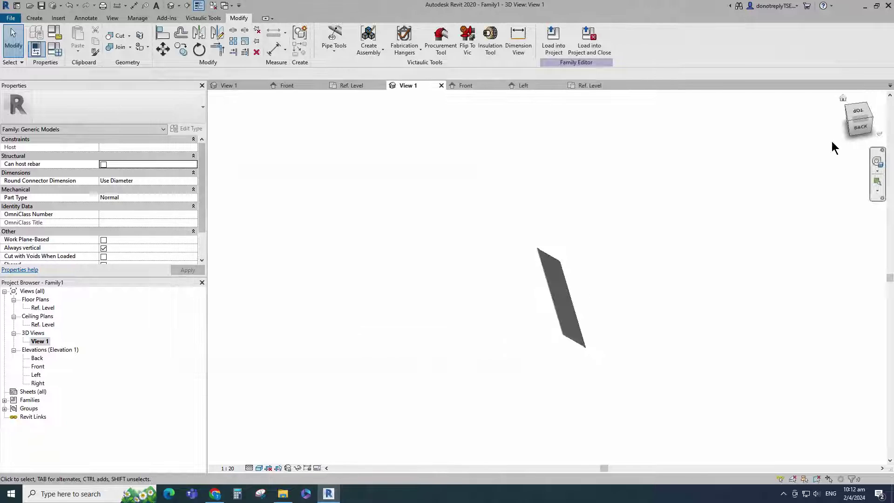
click(849, 120)
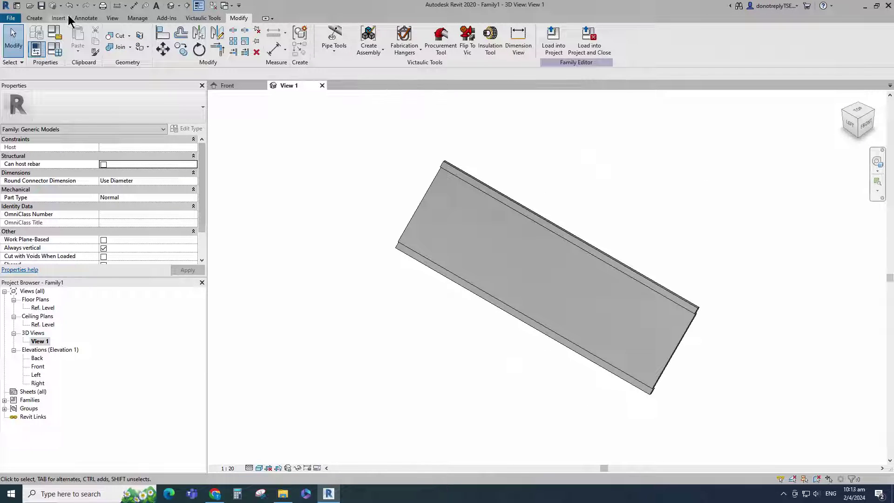
- Save the family in the TT folder under the name Fire Damper Blade
key(ctrl+s)
text(Fire D)
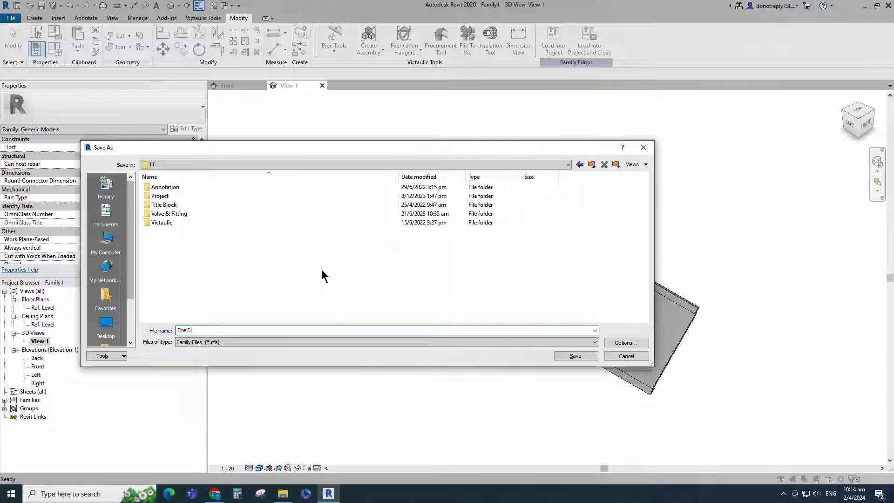
text(amper Blade)
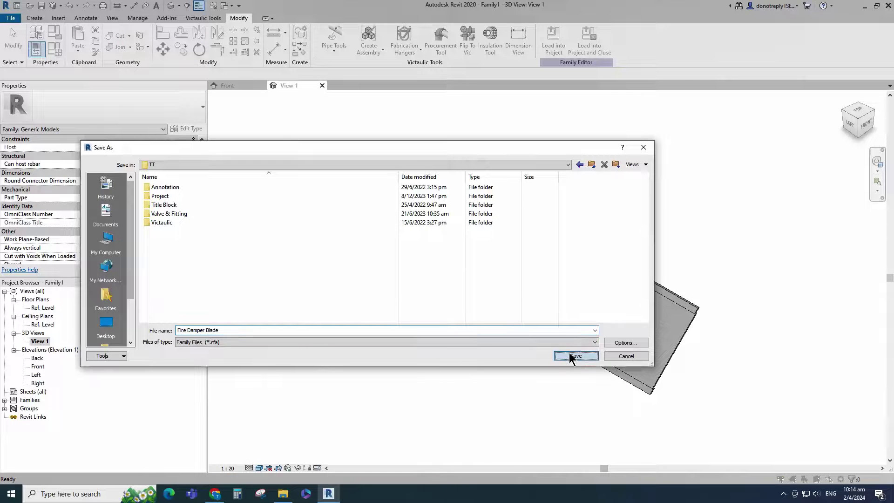
click(575, 356)
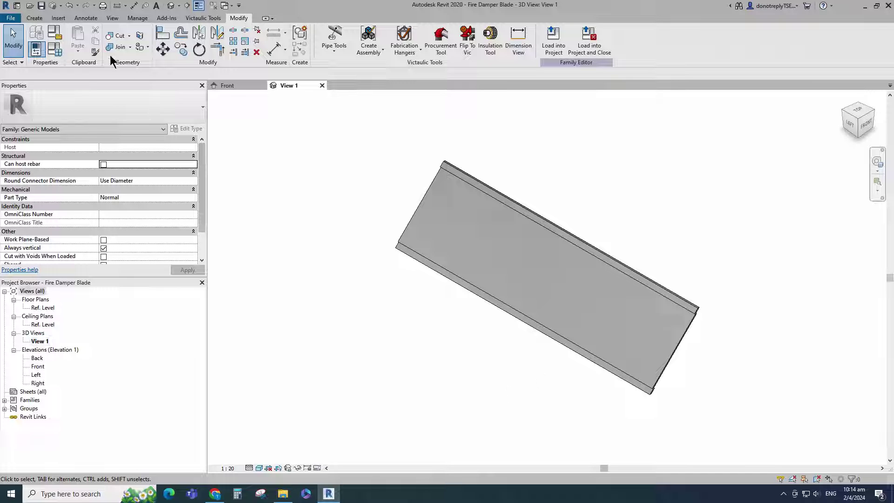
- Create a new family from the Metric Generic Model template
click(10, 18)
mouse_move(27, 56)
click(119, 83)
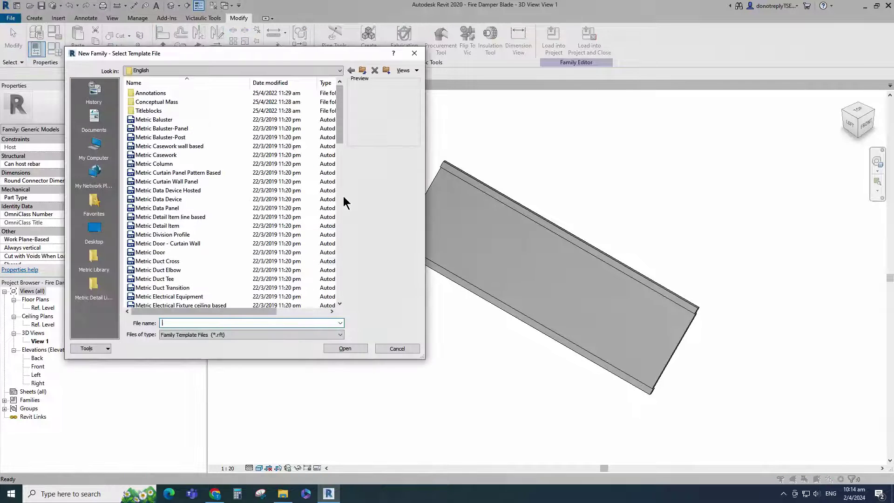
scroll(210, 238, down, 9)
click(191, 217)
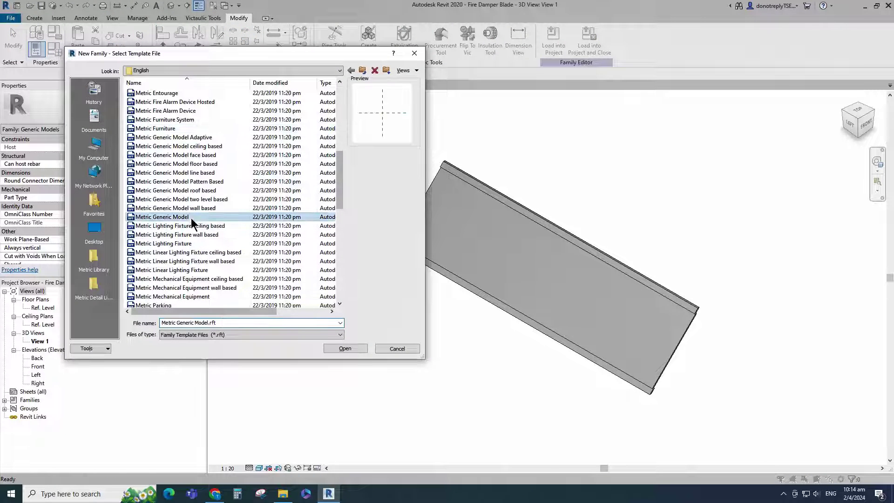
click(346, 348)
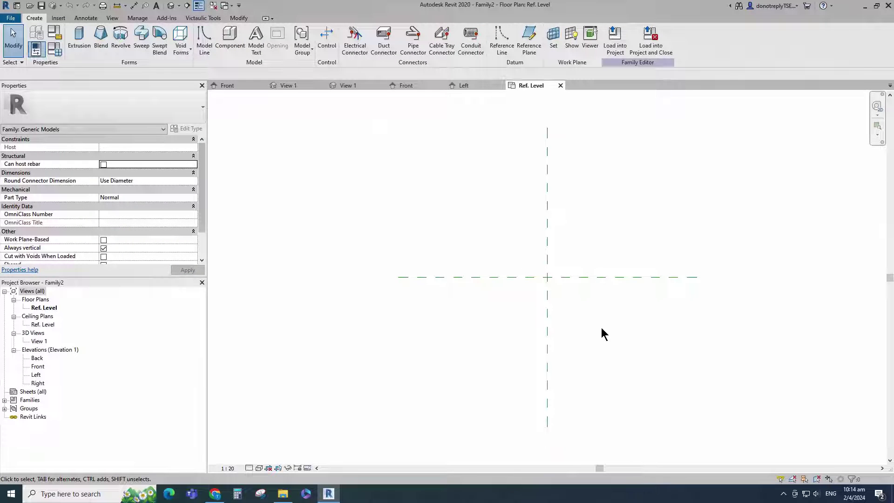
- Change the family category to Duct Accessories and set its part type to Breaks Into
click(56, 42)
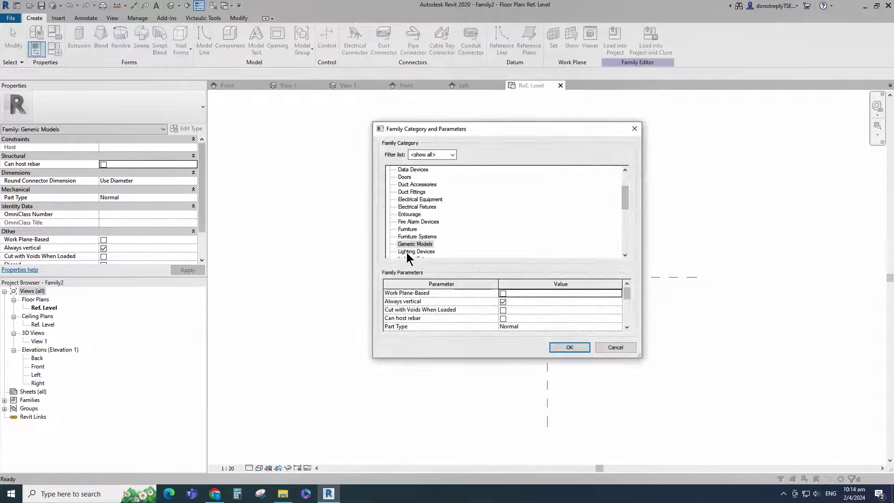
click(418, 185)
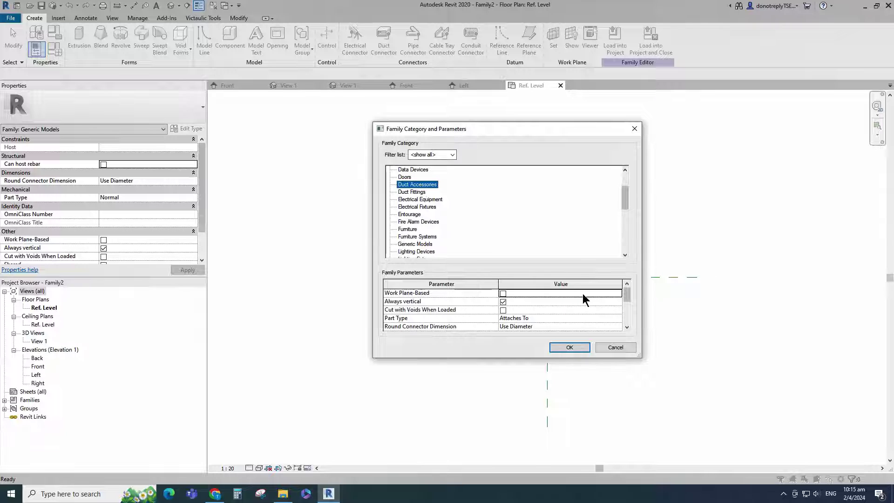
click(617, 318)
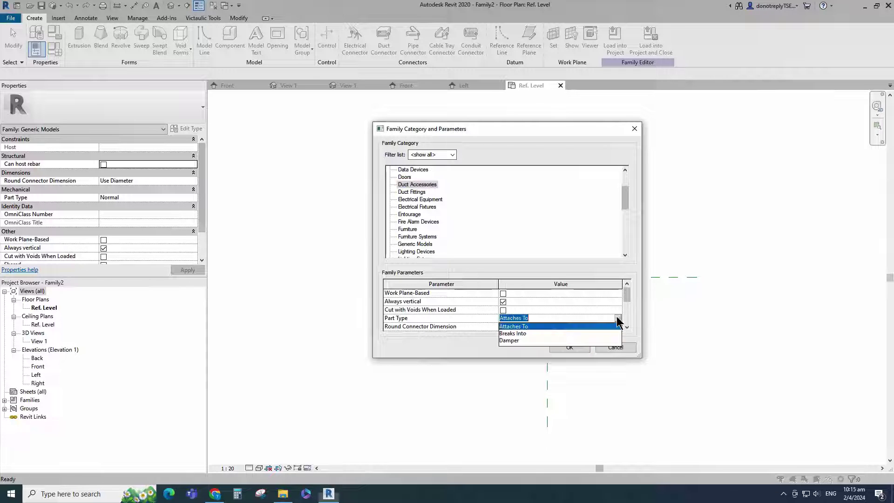
click(516, 333)
- Assign the OmniClass number 23.60.70.11.11 - Fire Dampers and apply the family category settings
scroll(566, 326, down, 1)
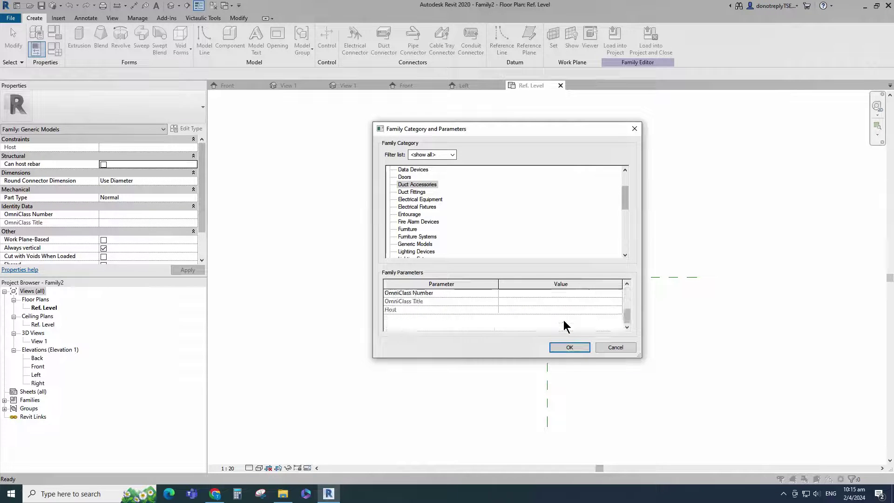
click(618, 318)
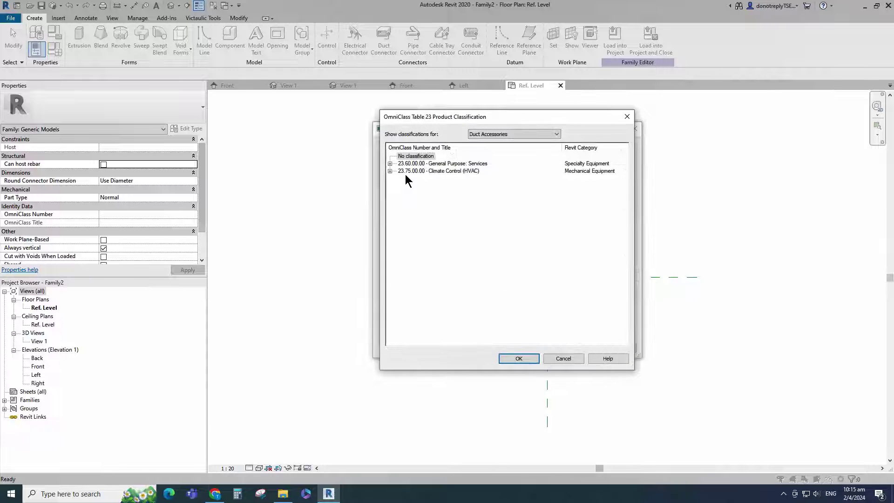
click(408, 178)
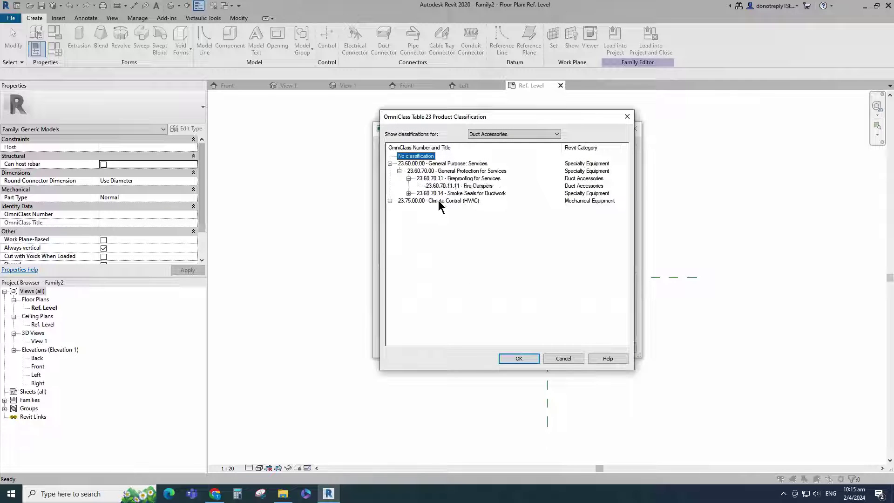
click(447, 185)
click(518, 358)
click(568, 347)
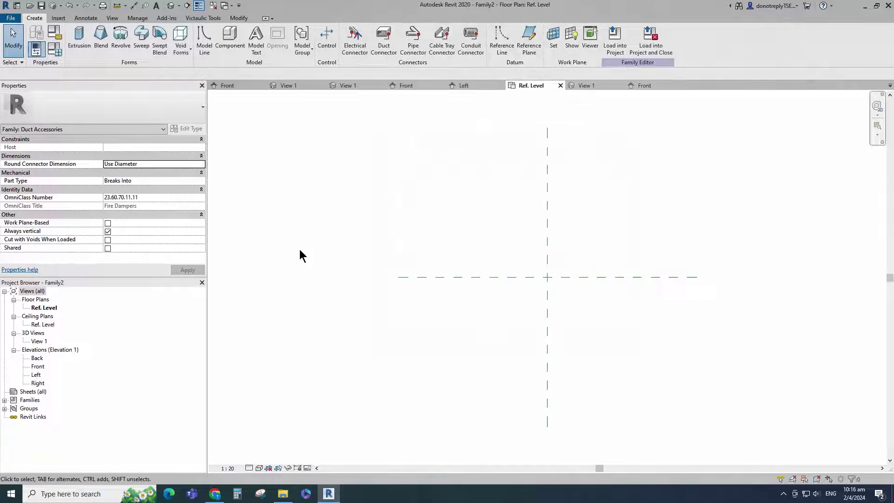
- In the Front elevation, add vertical reference planes offset 100 on both sides of the Center (Left/Right) plane
double_click(38, 366)
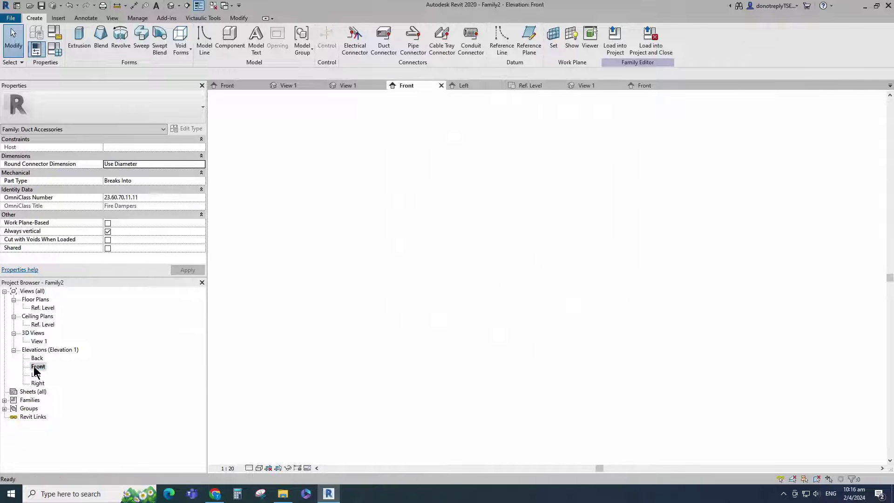
click(515, 371)
click(299, 48)
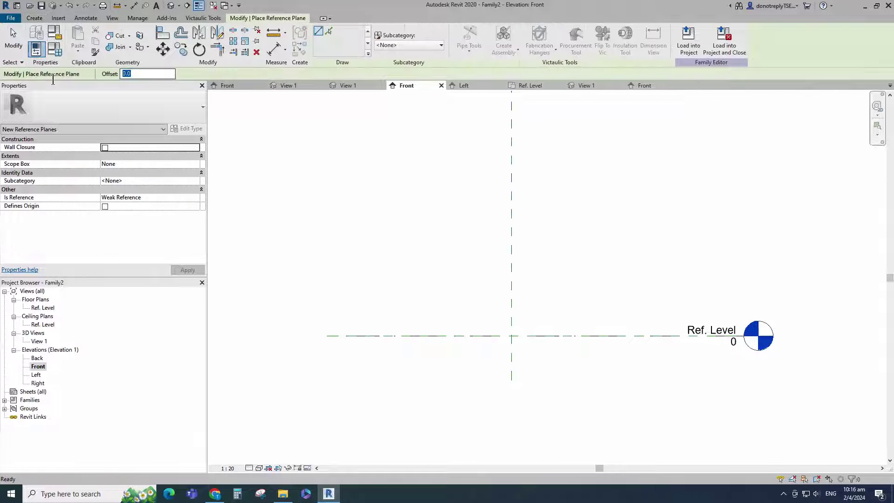
click(512, 381)
click(511, 254)
click(512, 254)
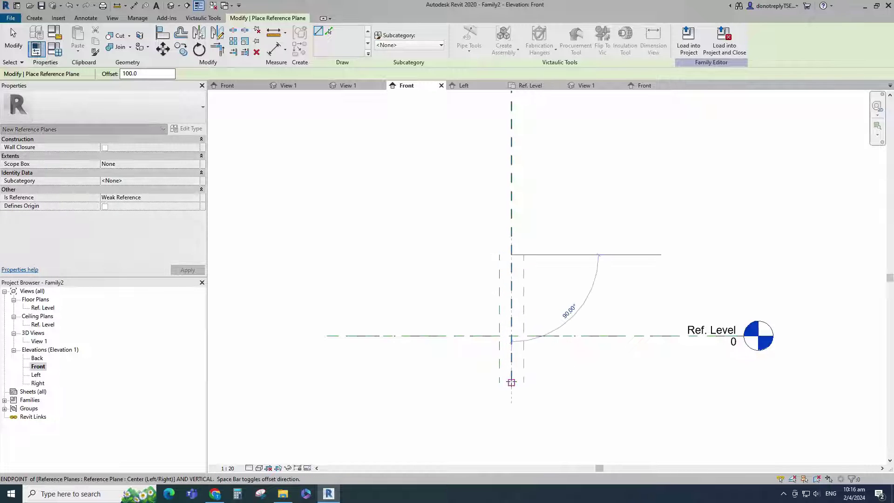
click(511, 381)
- Dimension the two new vertical planes to the center plane and make the spacing equal
click(274, 49)
scroll(518, 268, up, 1)
click(510, 253)
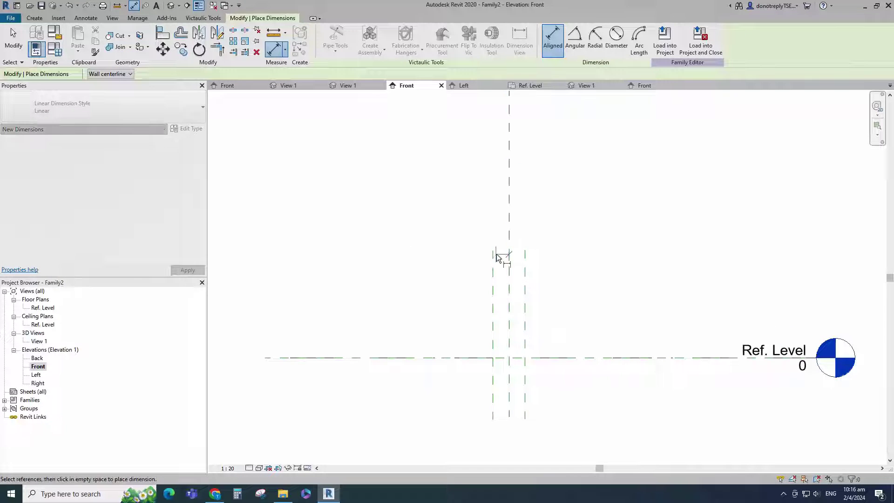
click(525, 258)
click(526, 240)
click(510, 282)
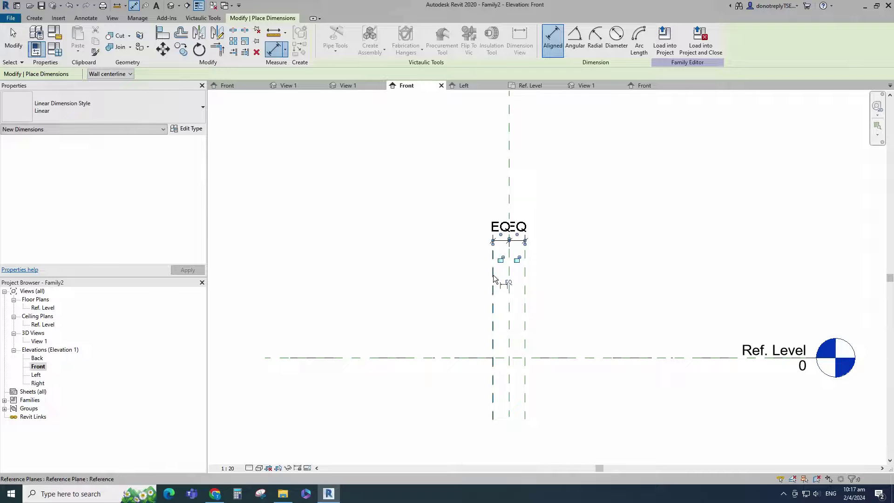
- Dimension the overall distance between the outer vertical planes and label it with a new instance parameter named Length
key(Escape)
click(527, 215)
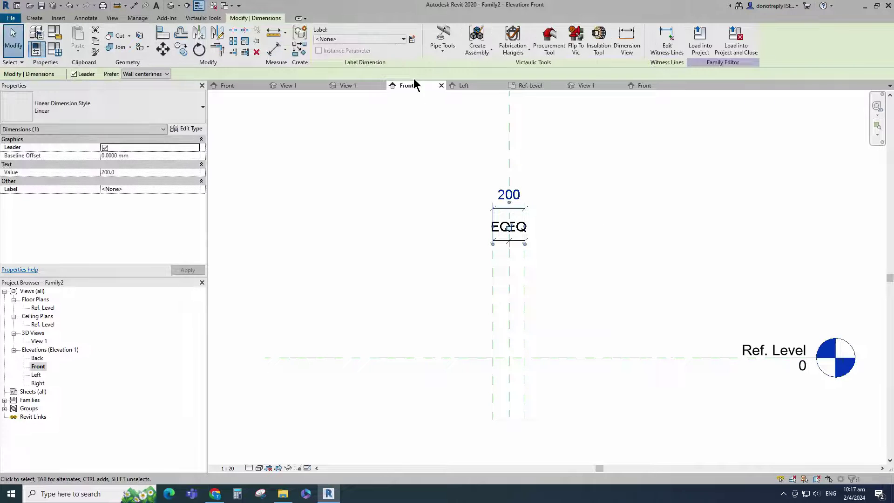
click(412, 39)
text(Lengt)
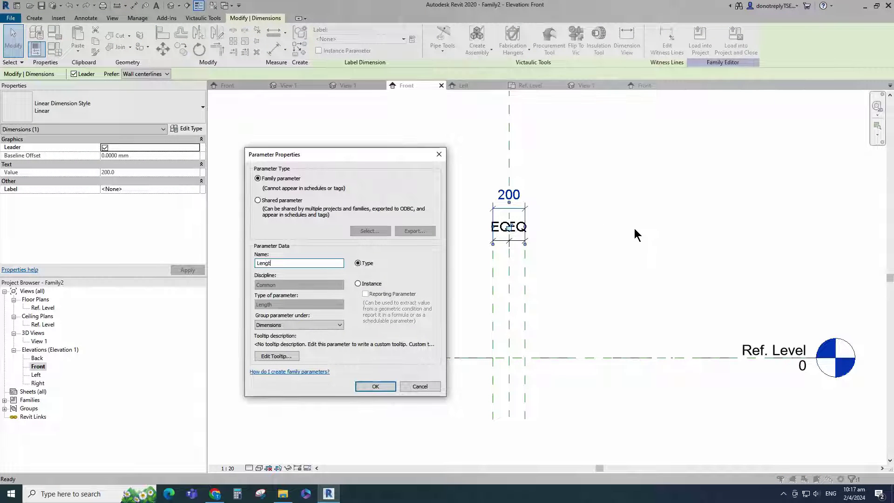
text(h)
click(358, 283)
click(375, 386)
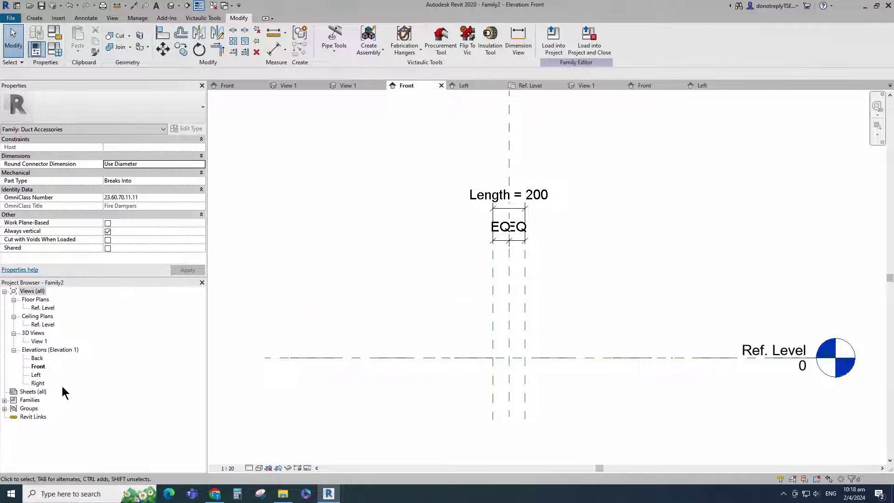
- In the Left elevation, add reference planes offset 250 above and below the Ref. Level and on both sides of the Center (Front/Back) plane
double_click(38, 375)
click(506, 397)
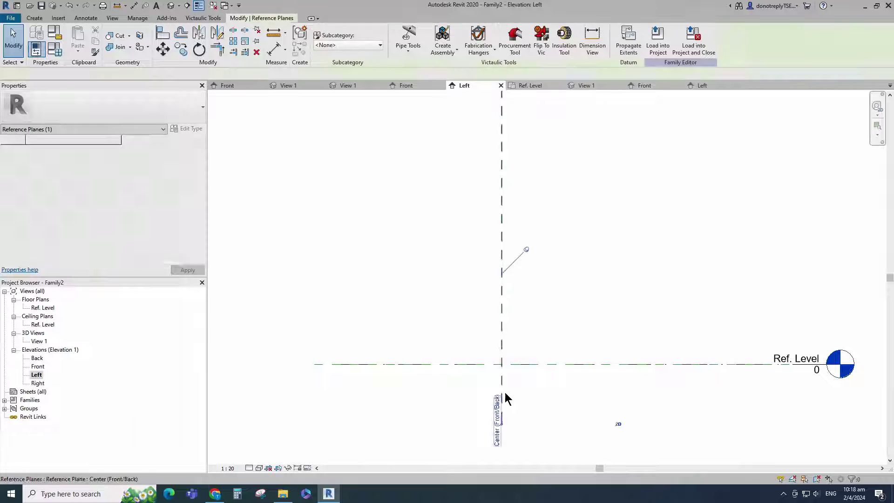
click(300, 37)
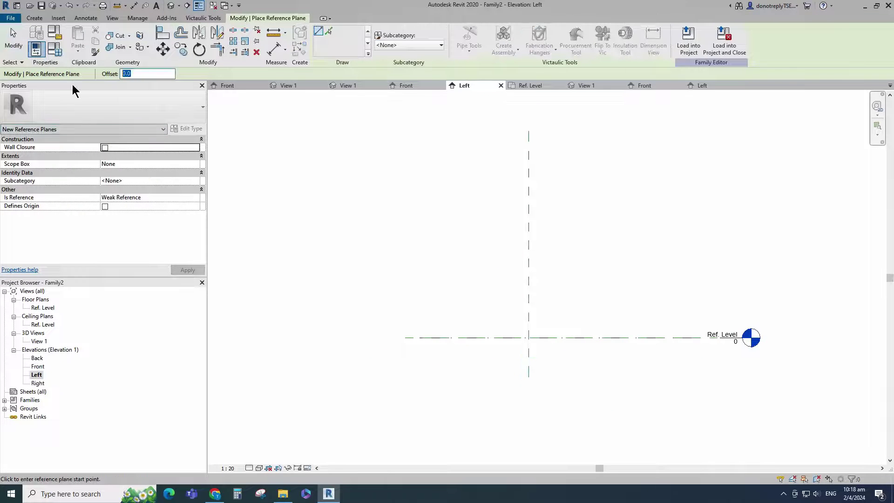
text(250)
click(453, 337)
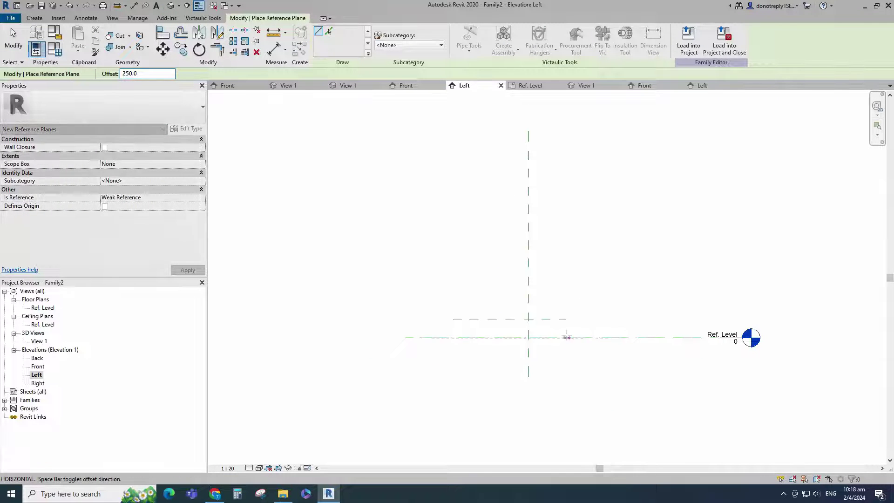
click(592, 337)
click(593, 337)
click(528, 282)
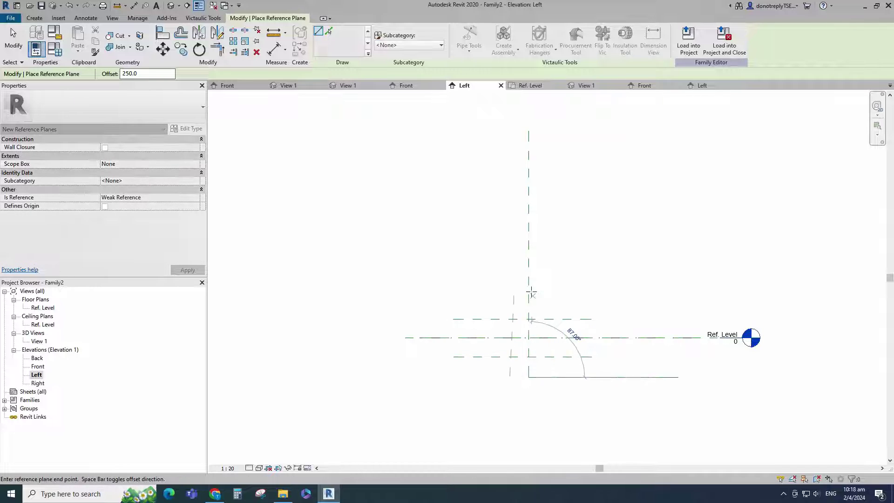
click(529, 373)
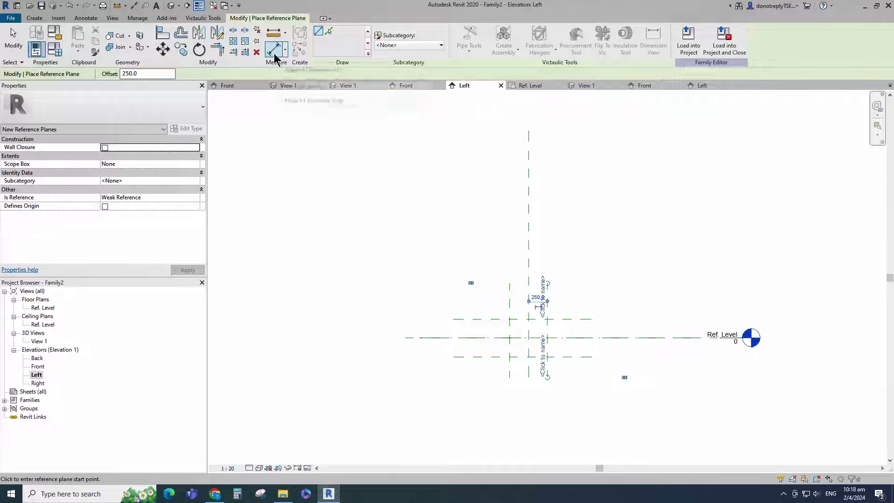
- Dimension the two vertical planes to the Center (Front/Back) plane with equal spacing
click(273, 50)
click(529, 287)
click(509, 289)
click(548, 292)
click(555, 276)
click(528, 259)
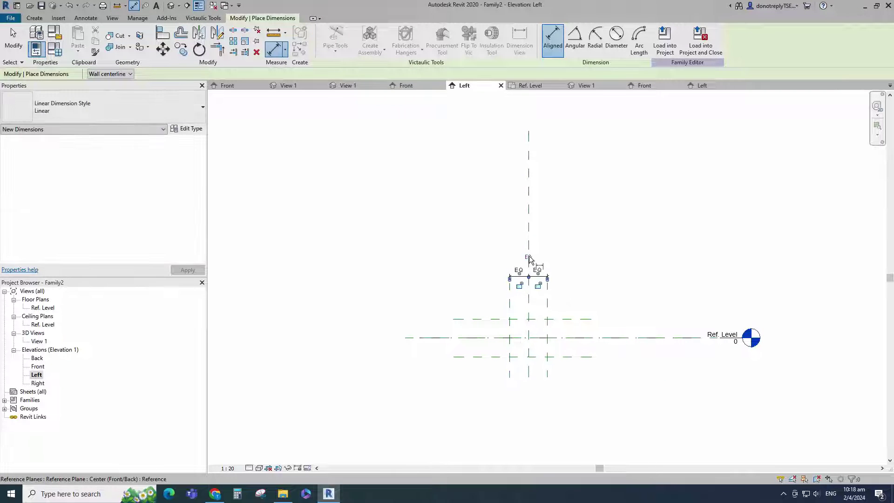
- Dimension the upper and lower horizontal planes to the Ref. Level line with equal spacing
click(559, 319)
click(569, 337)
click(572, 357)
click(600, 367)
click(619, 338)
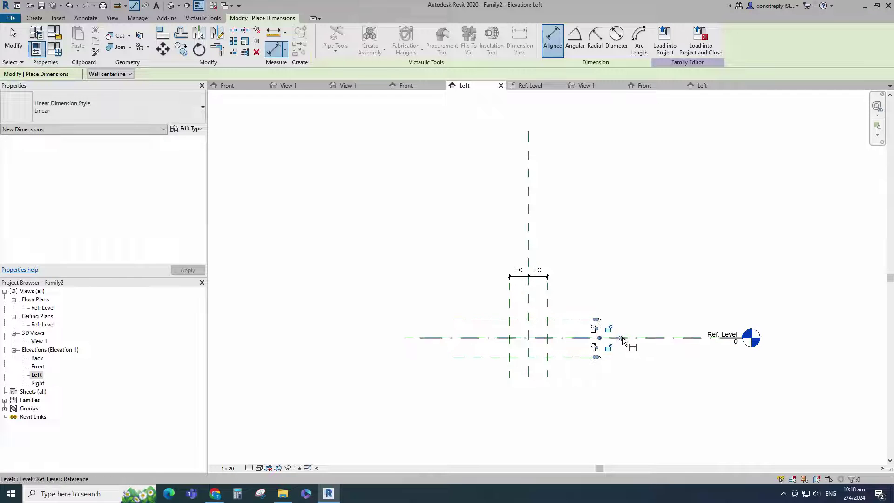
- Add an overall dimension between the two outer vertical planes, above the equality dimension
click(510, 313)
click(547, 309)
click(610, 230)
key(Escape)
key(Escape)
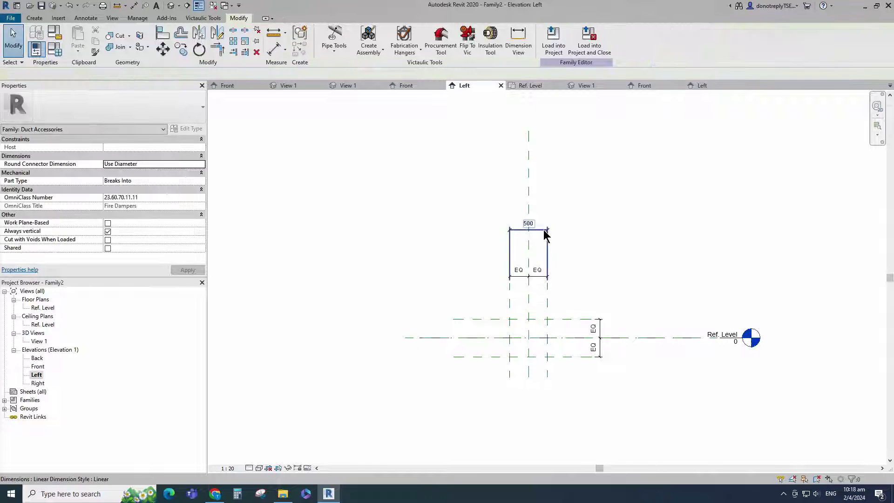
- Label the overall horizontal dimension with a new instance parameter named Width
click(545, 233)
click(412, 39)
text(W)
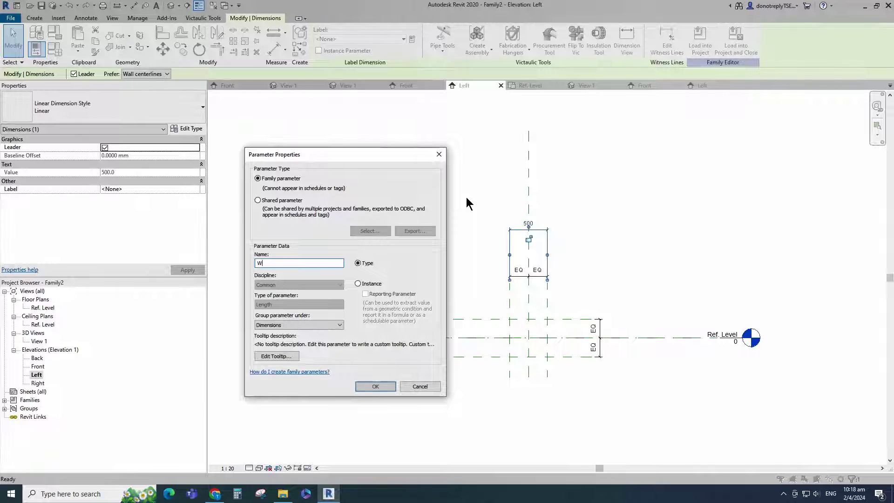
text(idth)
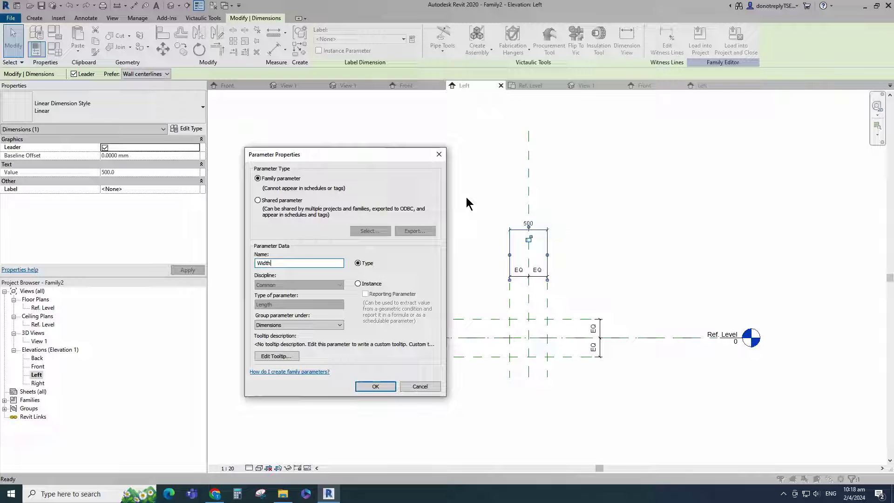
click(357, 283)
click(375, 386)
- Dimension the overall distance between the upper and lower planes and label it with a new instance parameter named Height
click(276, 53)
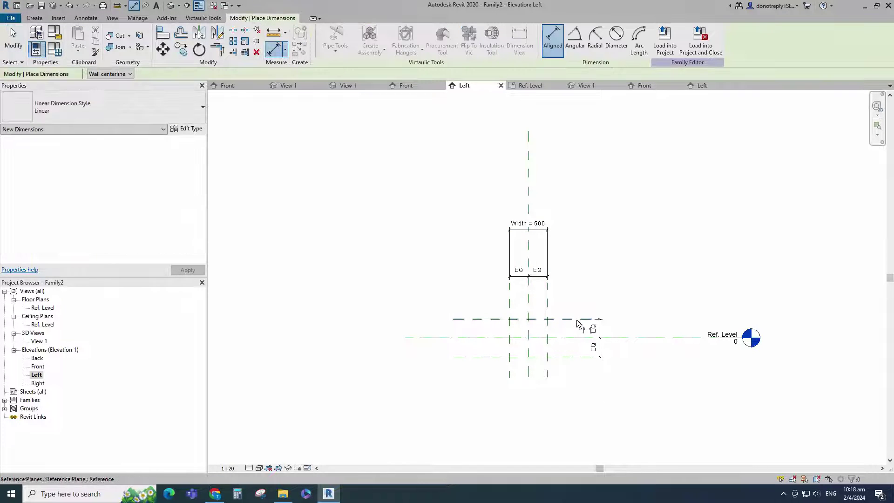
click(577, 319)
click(575, 357)
click(628, 373)
key(Escape)
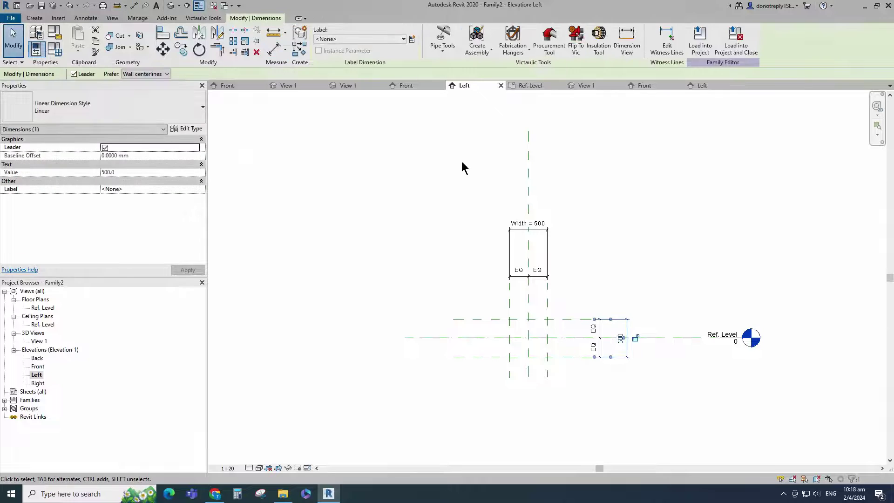
click(411, 39)
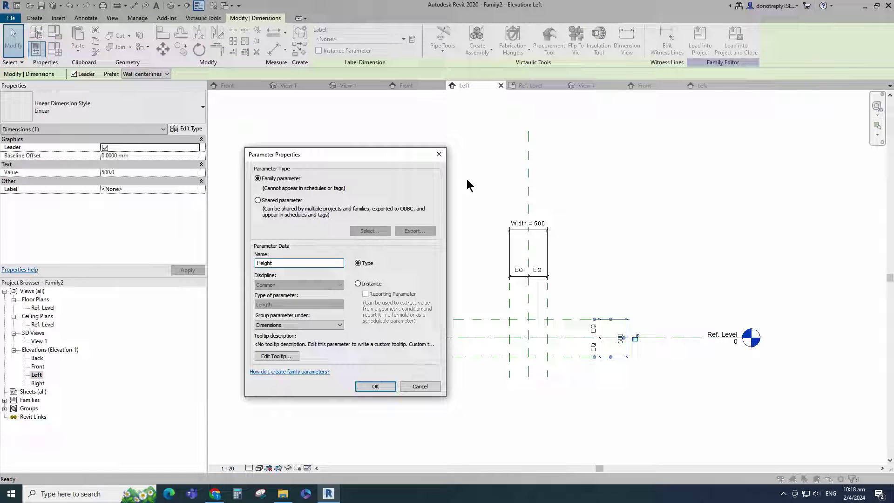
click(358, 284)
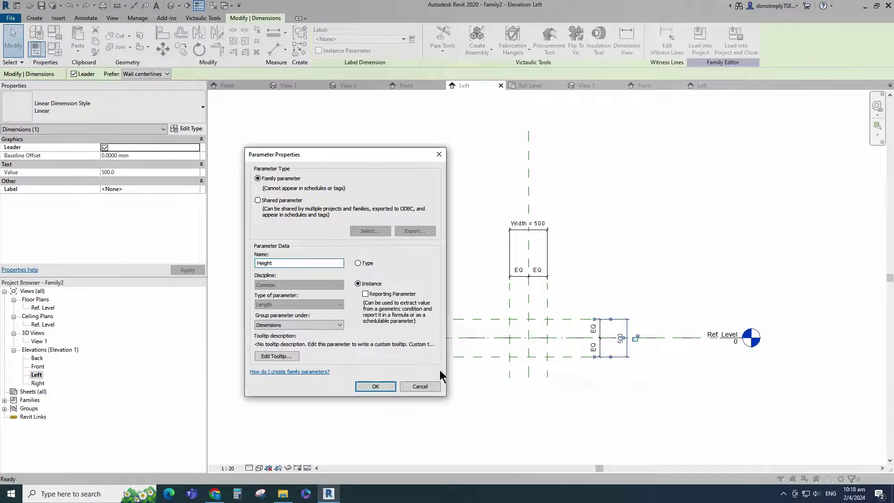
click(374, 387)
click(486, 399)
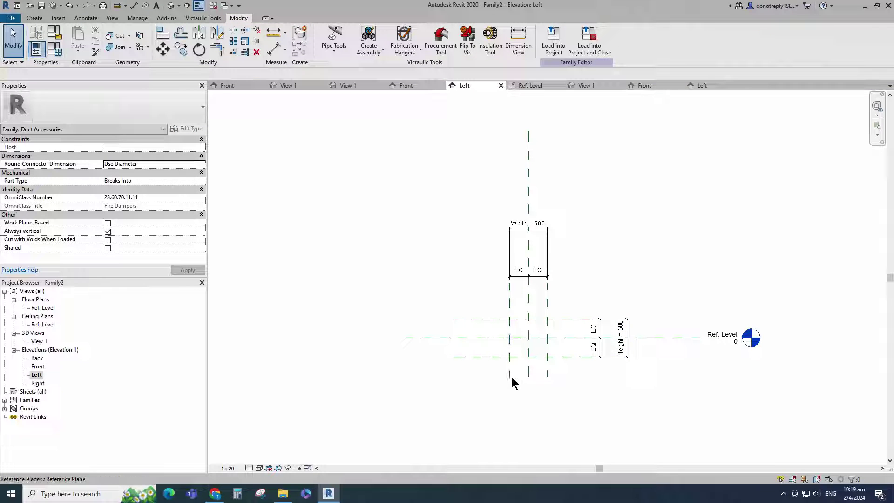
- Add a reference plane offset 12 above the upper horizontal plane by picking that plane
text(rp)
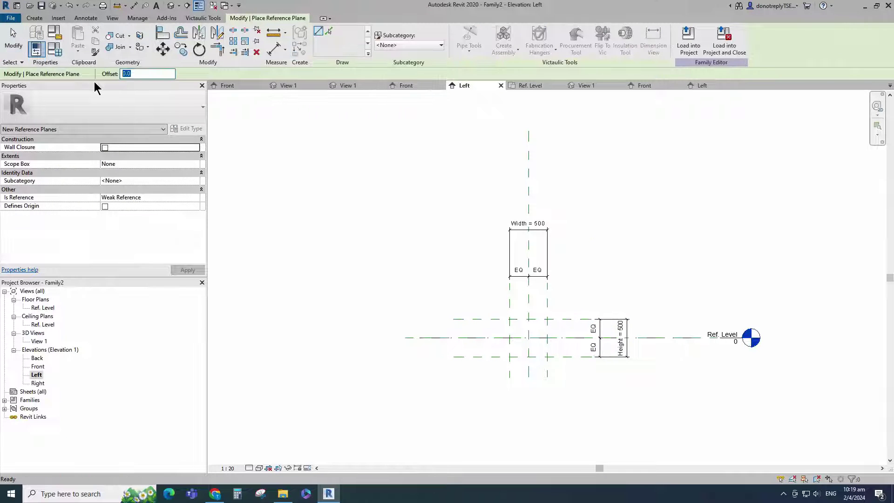
text(12)
scroll(462, 292, up, 3)
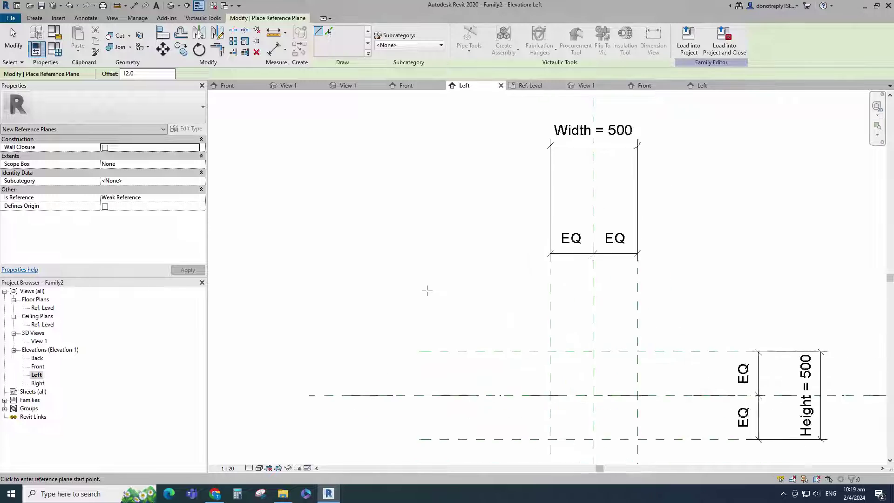
scroll(427, 288, down, 1)
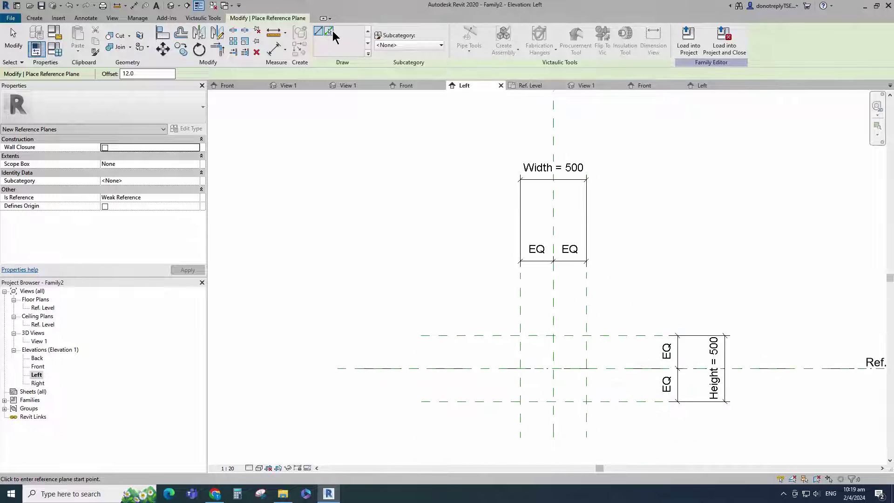
scroll(481, 342, up, 2)
click(489, 334)
- Dimension the gap between the upper horizontal plane and the new offset plane
click(274, 49)
scroll(448, 222, down, 3)
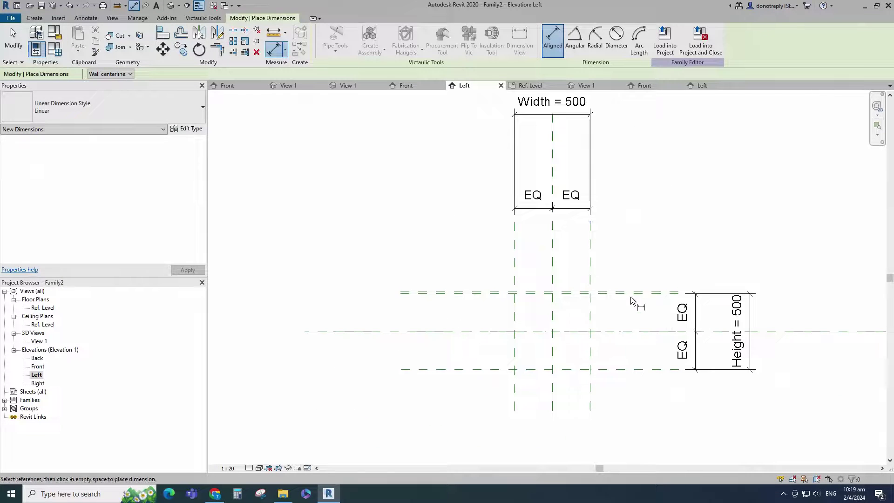
click(630, 294)
click(628, 291)
click(673, 224)
key(Escape)
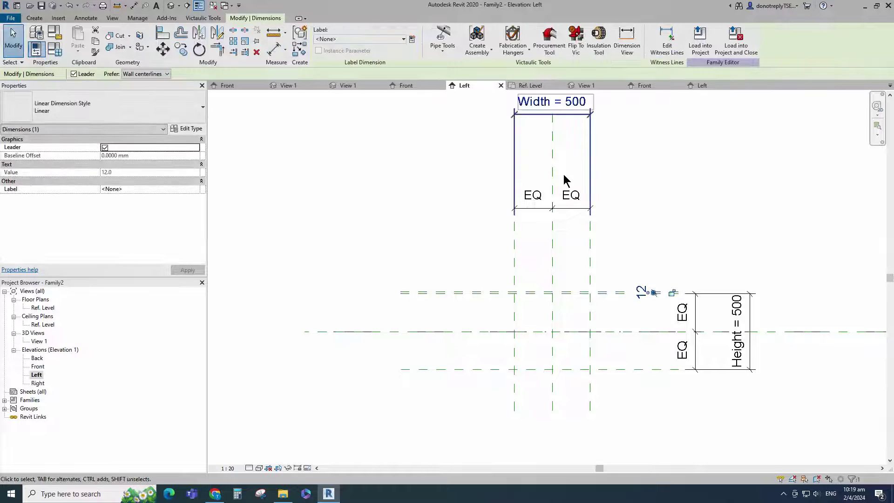
- Label the 12 mm offset dimension with a new instance parameter named H1
click(412, 39)
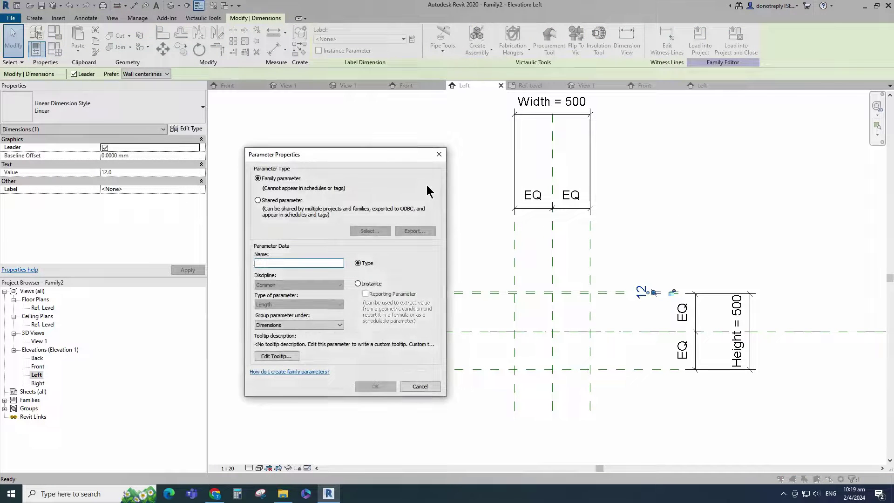
text(H1)
click(358, 283)
click(375, 386)
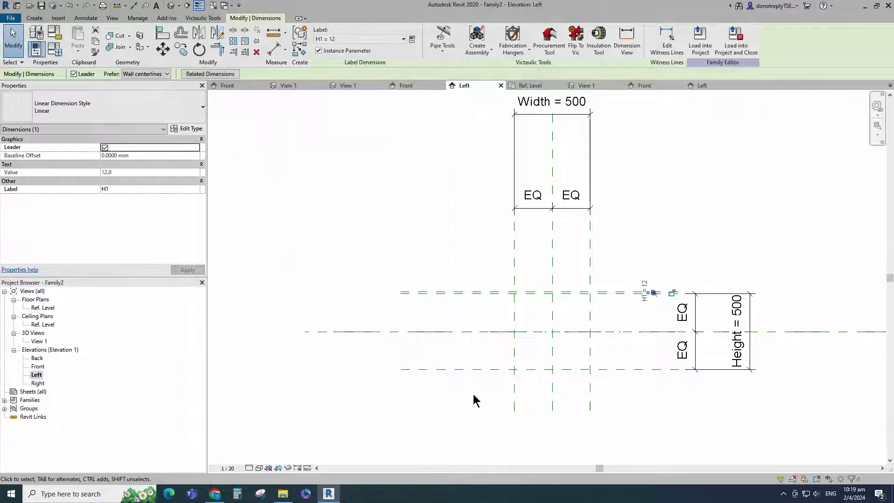
- Start a sweep and sketch its path as a rectangle locked to the Width and Height reference planes, excluding the H1 offset plane
click(34, 18)
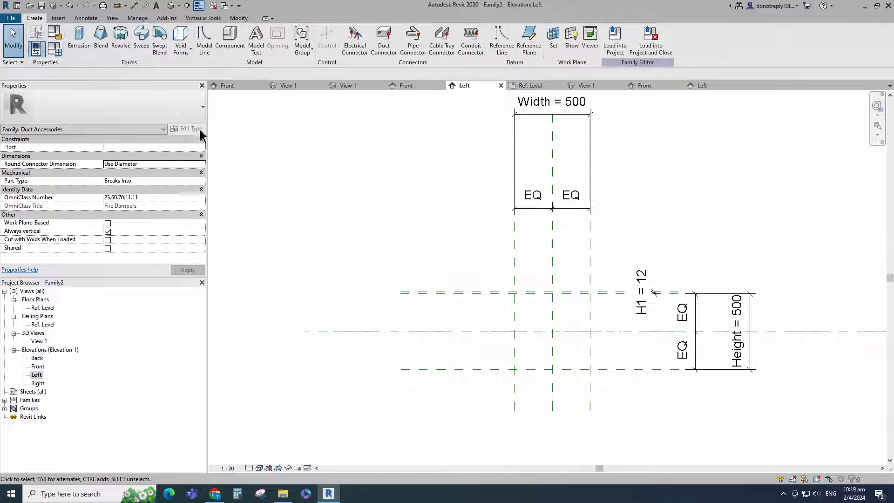
click(141, 36)
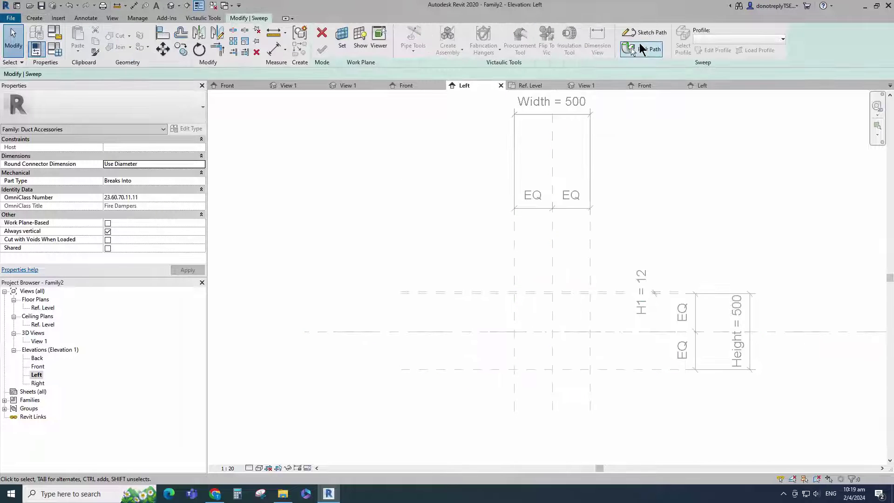
click(645, 32)
scroll(536, 321, up, 2)
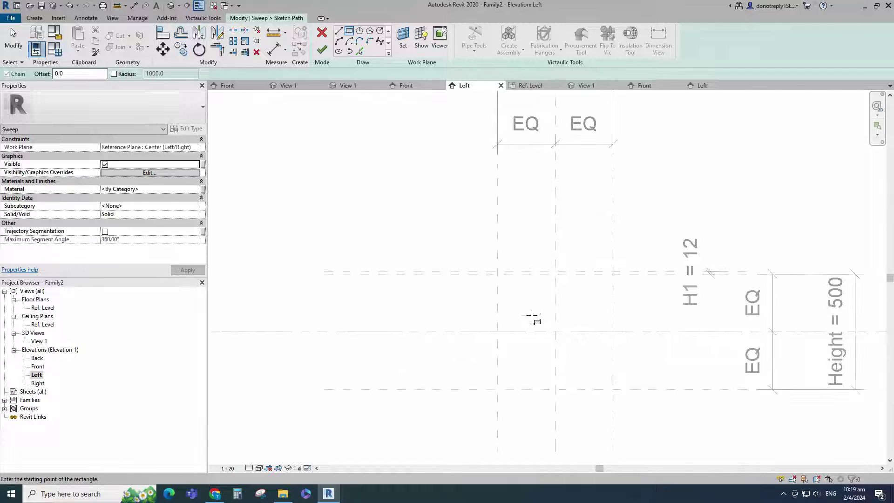
click(497, 275)
click(613, 389)
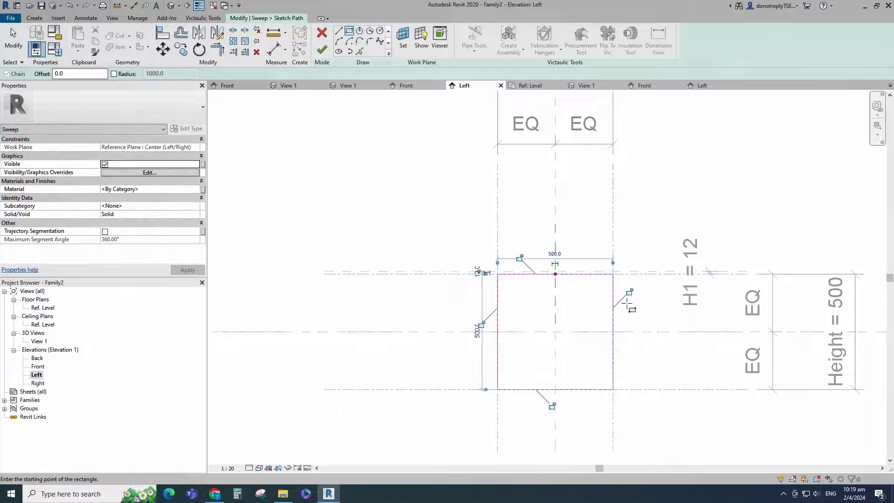
scroll(427, 279, down, 1)
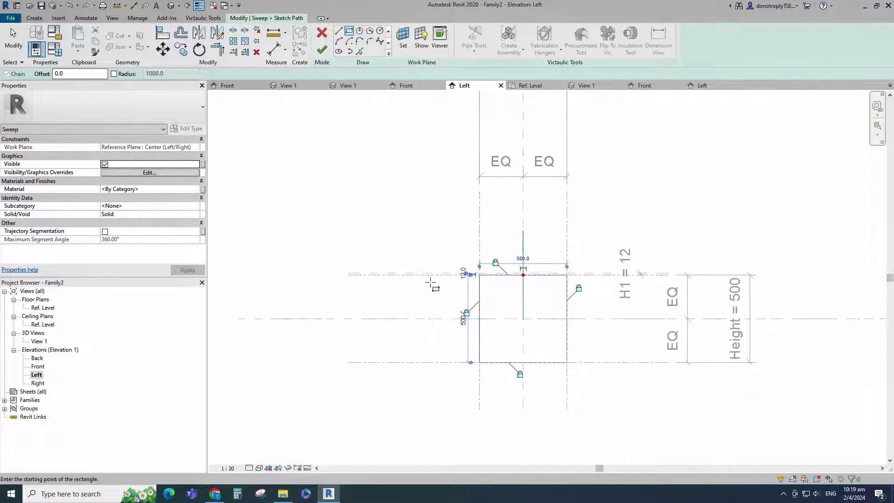
click(322, 50)
- Sketch the sweep profile in the Front elevation as a rectangle between the Length planes and the two upper planes, locking its edges
click(714, 50)
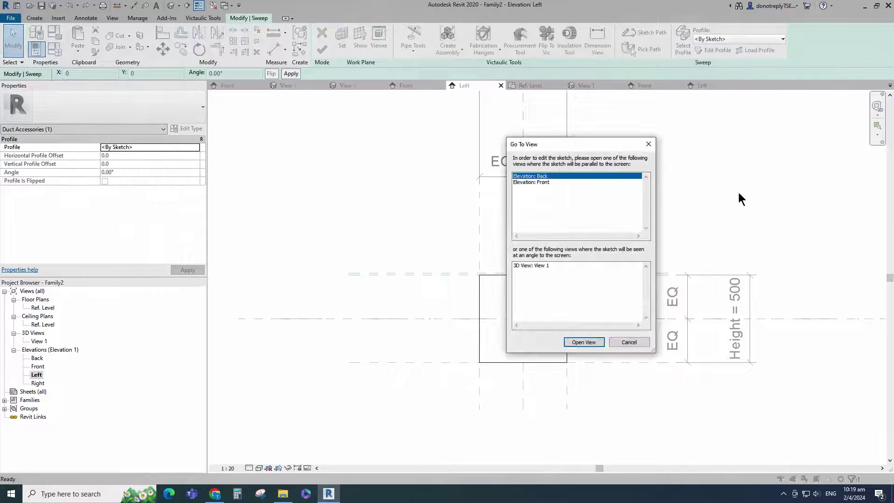
click(579, 342)
scroll(503, 366, up, 2)
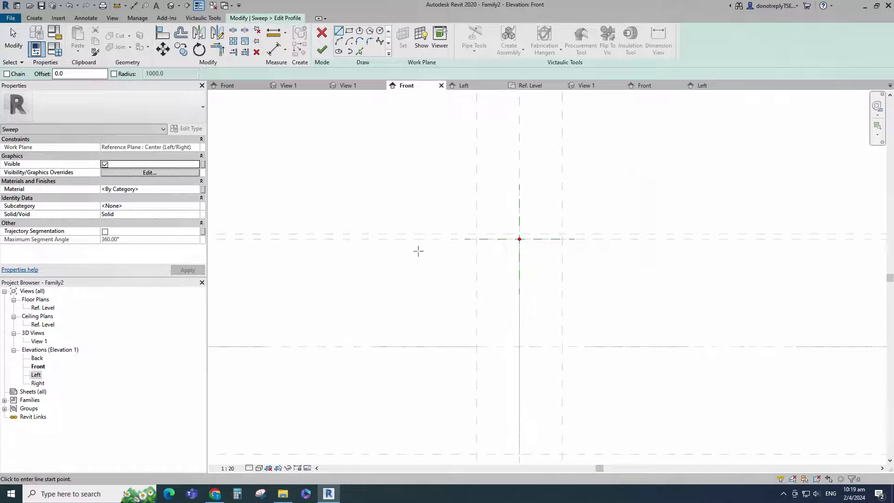
click(349, 31)
scroll(512, 255, up, 2)
click(440, 213)
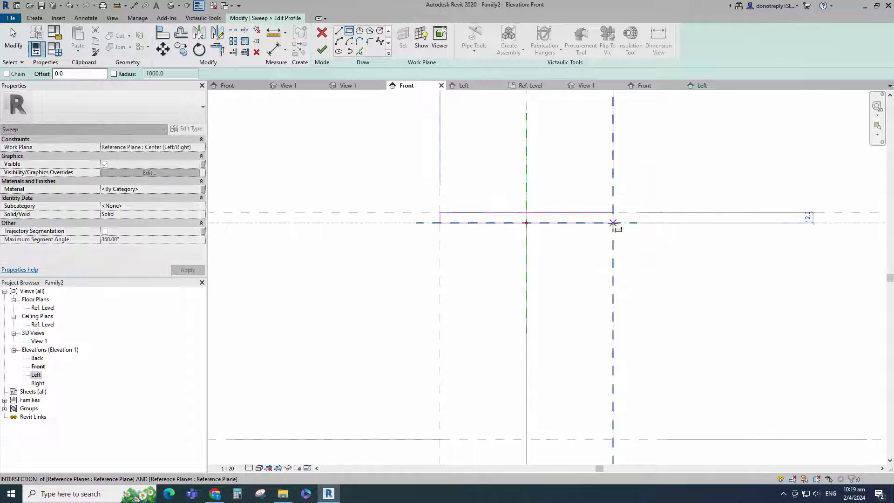
click(612, 223)
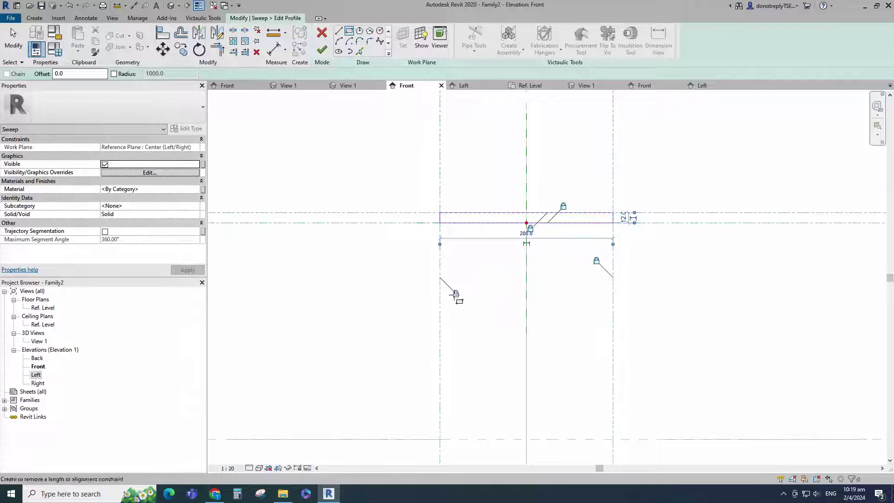
- Add profile lines offset 2 mm inward from the rectangle's two short sides and lower edge
click(359, 52)
double_click(62, 75)
text(2)
scroll(445, 209, up, 5)
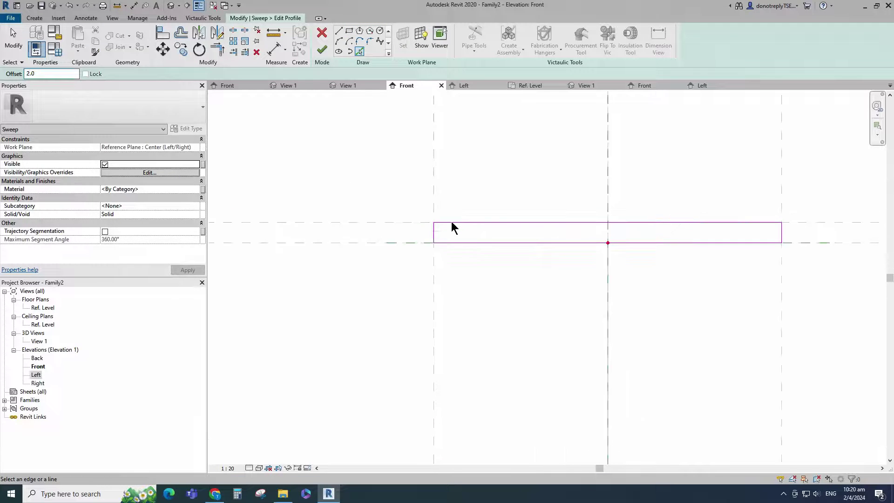
click(413, 233)
scroll(413, 233, down, 2)
middle_drag(615, 256, 347, 295)
click(498, 259)
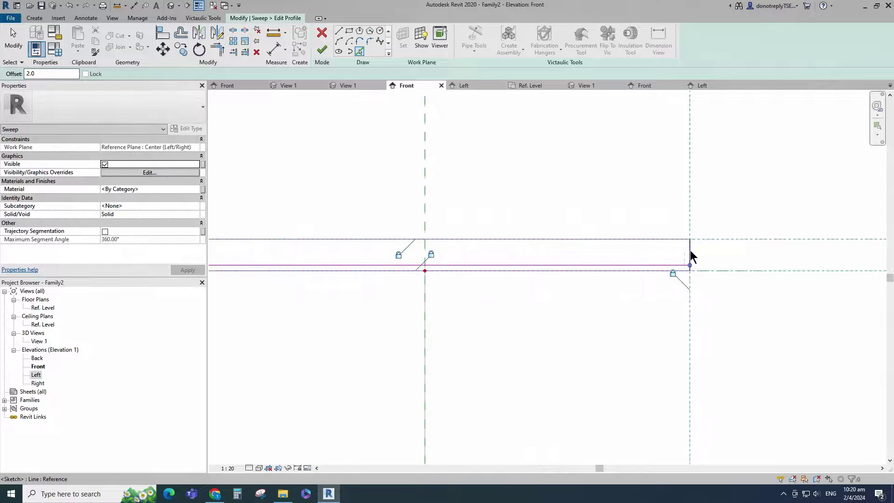
click(690, 256)
- Trim the profile lines at both ends to form a thin U-shaped channel open at the top
scroll(652, 270, down, 3)
key(t)
key(r)
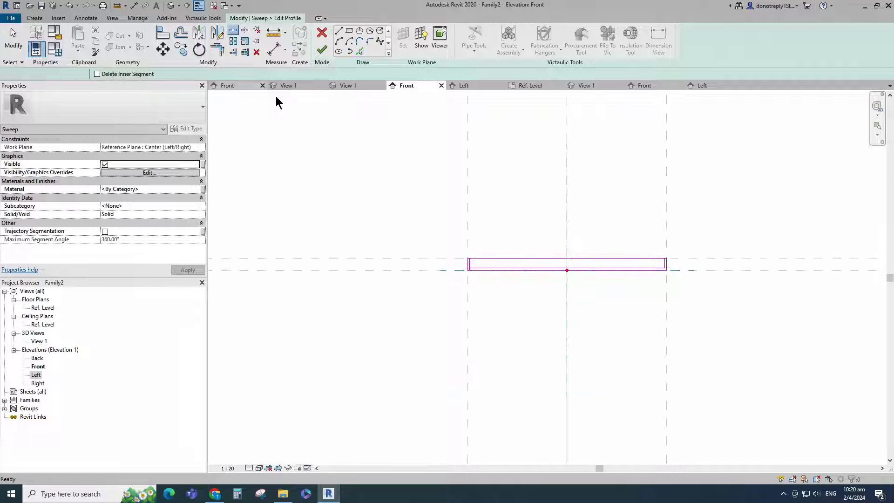
scroll(457, 252, up, 5)
click(456, 247)
click(464, 257)
scroll(457, 260, down, 4)
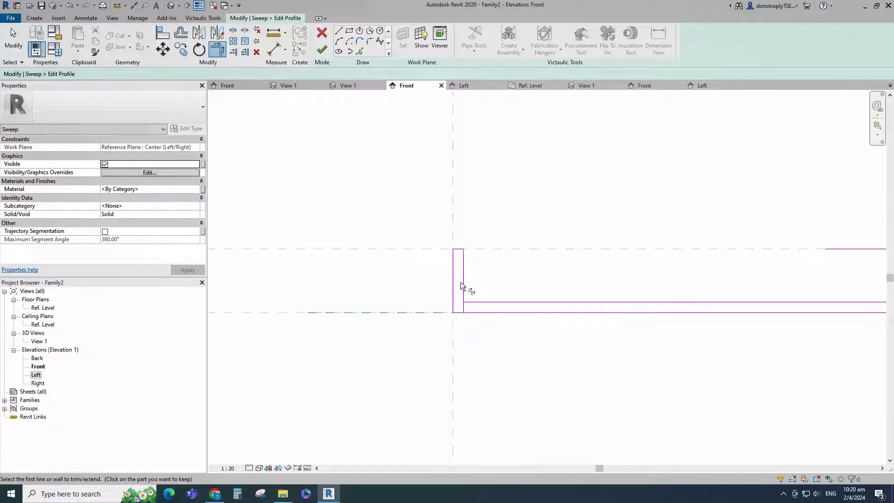
scroll(750, 304, up, 1)
scroll(720, 304, up, 2)
click(681, 291)
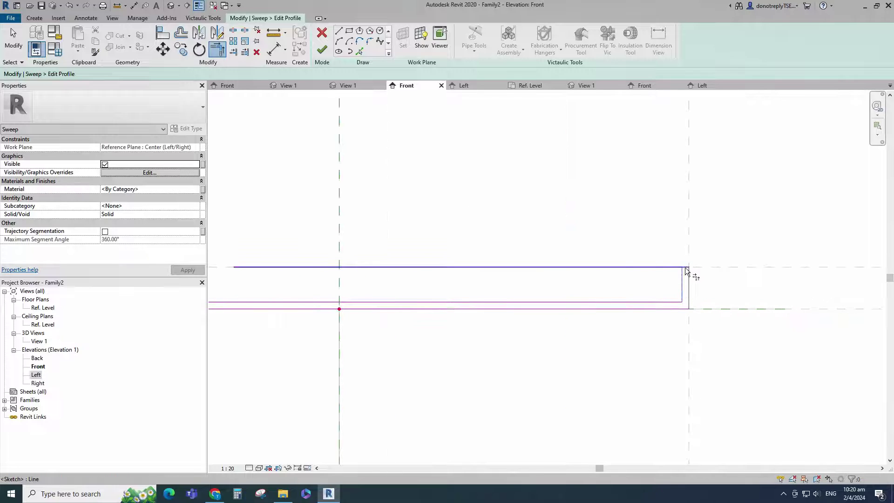
click(686, 266)
scroll(727, 284, down, 1)
- Dimension and lock the 2 mm thickness of the channel profile's right flange, web and left flange
click(274, 49)
scroll(605, 344, down, 6)
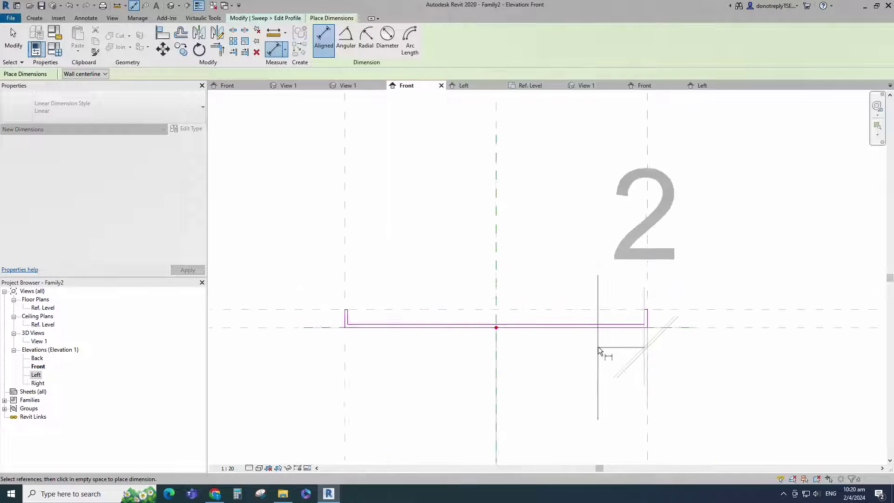
scroll(619, 372, up, 8)
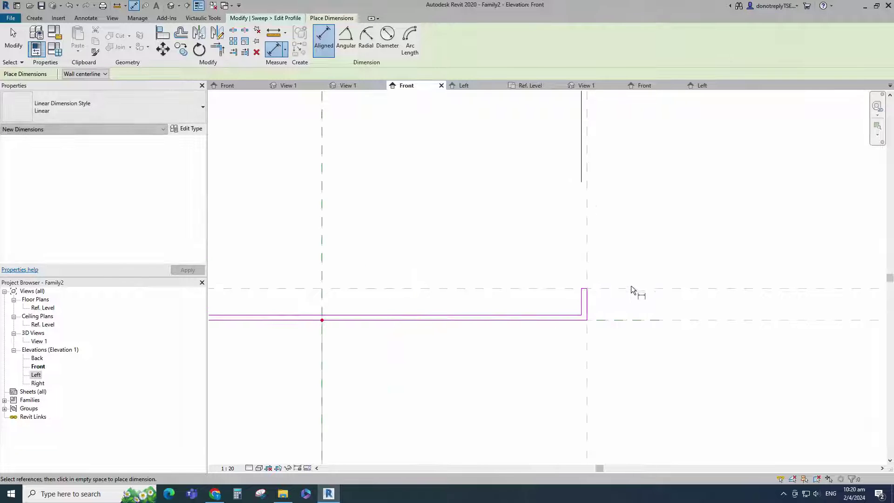
scroll(539, 302, down, 2)
scroll(539, 302, down, 3)
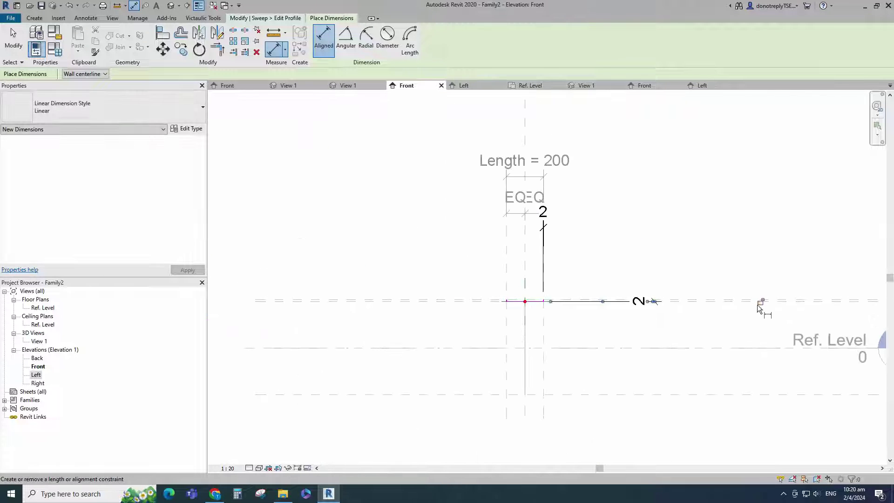
scroll(524, 301, up, 6)
scroll(530, 279, up, 3)
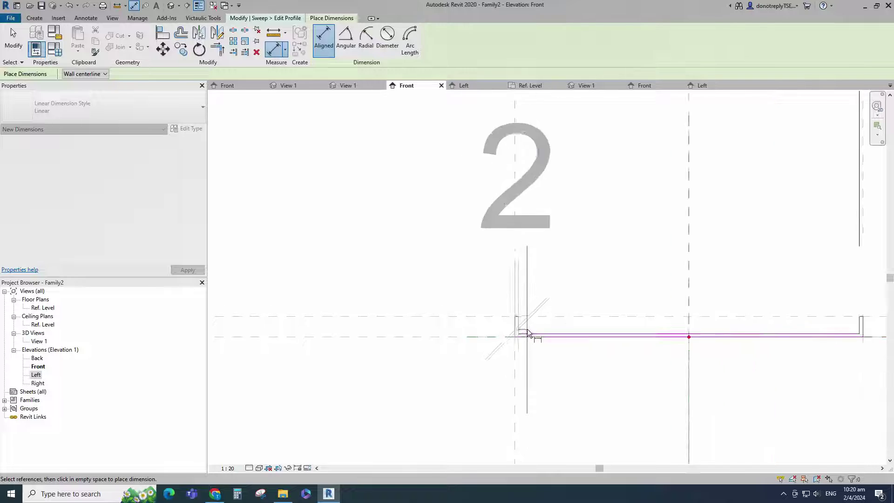
scroll(517, 304, down, 5)
- Align the top of the profile's flanges with the H1 offset plane and finish the sweep
key(a)
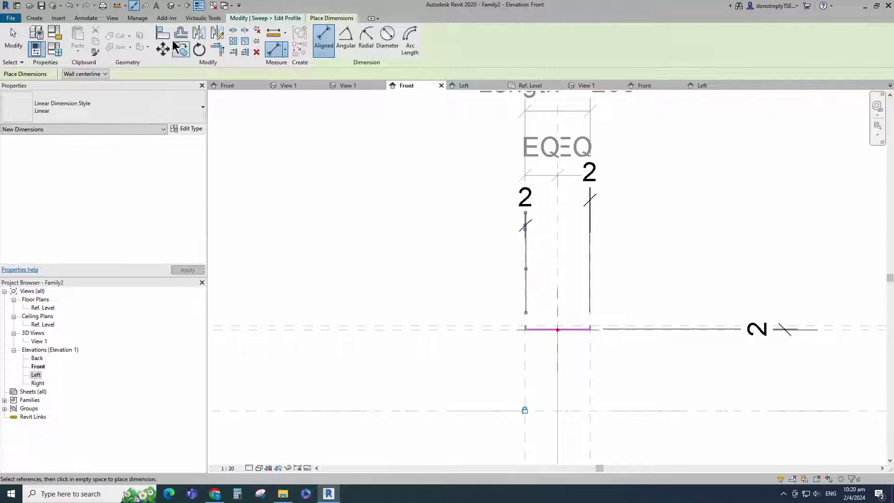
key(l)
scroll(529, 328, up, 5)
scroll(568, 331, up, 3)
scroll(398, 325, down, 5)
scroll(815, 324, up, 4)
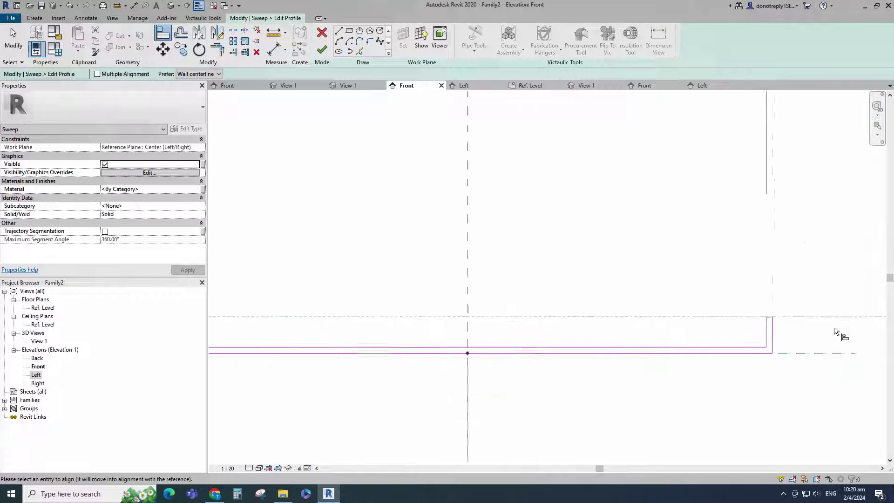
click(763, 314)
scroll(652, 323, down, 6)
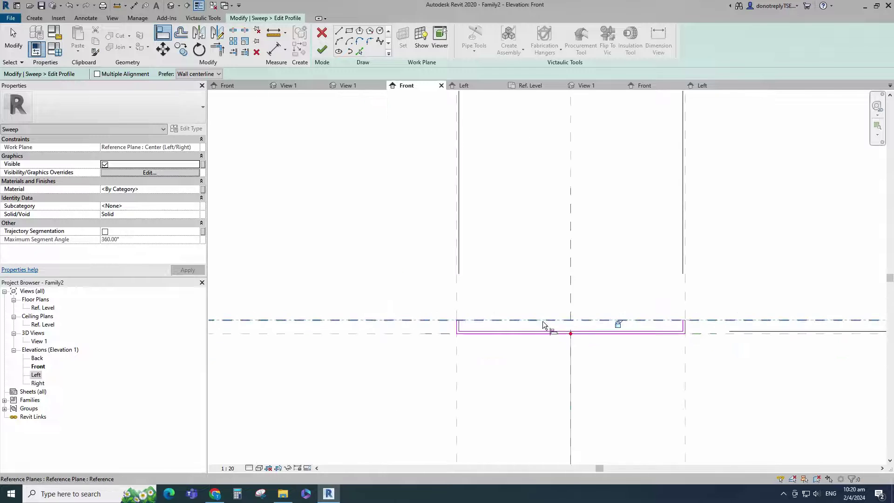
click(322, 49)
click(325, 49)
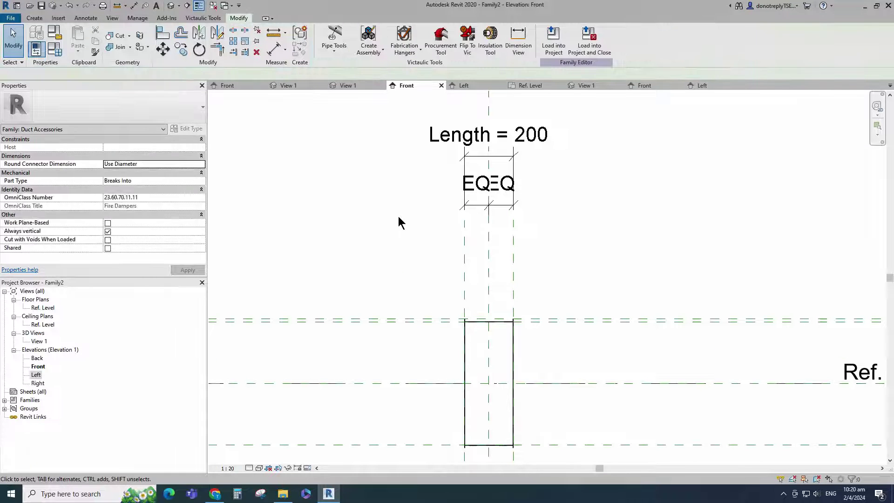
- Show the duct frame in the 3D view with a shaded visual style and Fine detail level, and orbit around it
double_click(39, 341)
shift+middle_drag(550, 395, 495, 277)
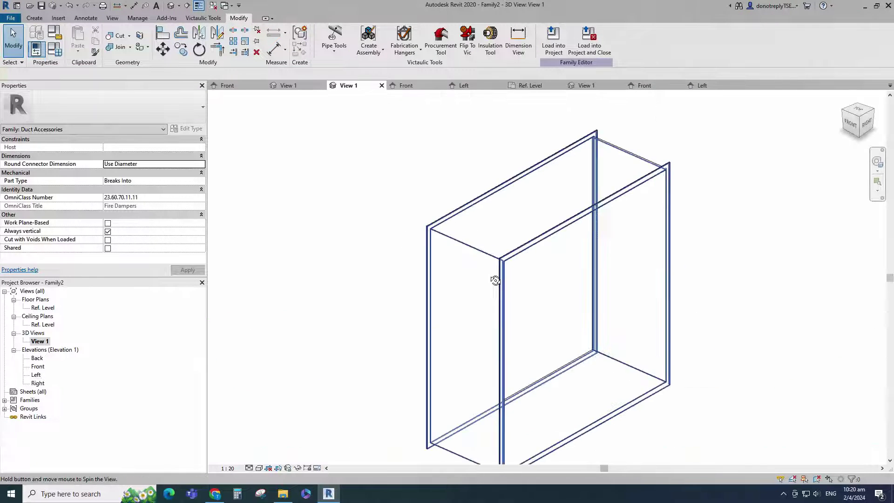
click(259, 467)
click(274, 449)
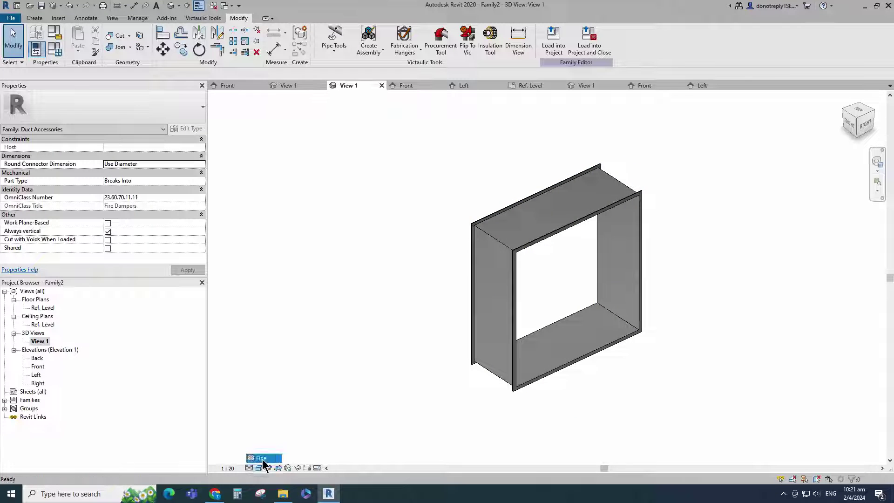
shift+middle_drag(288, 438, 797, 414)
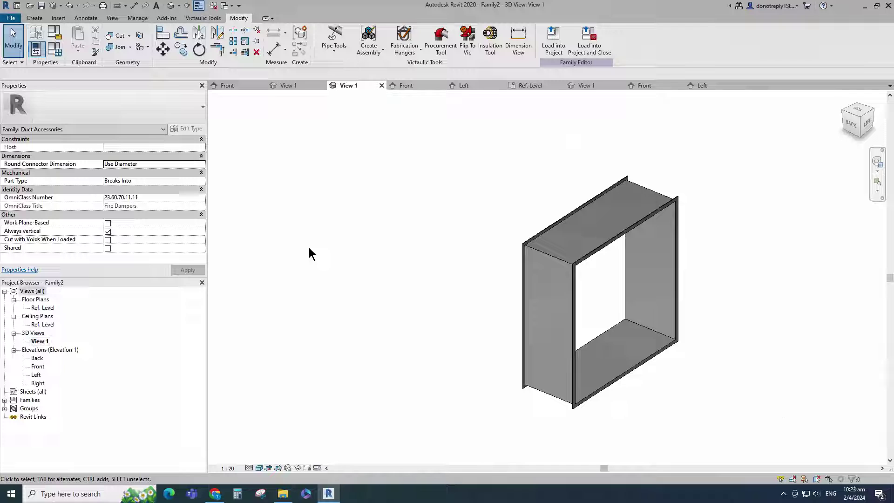
- Load the Fire Damper Blade family into Family2 and place one blade at the intersection of the centre planes in Ref. Level
click(285, 87)
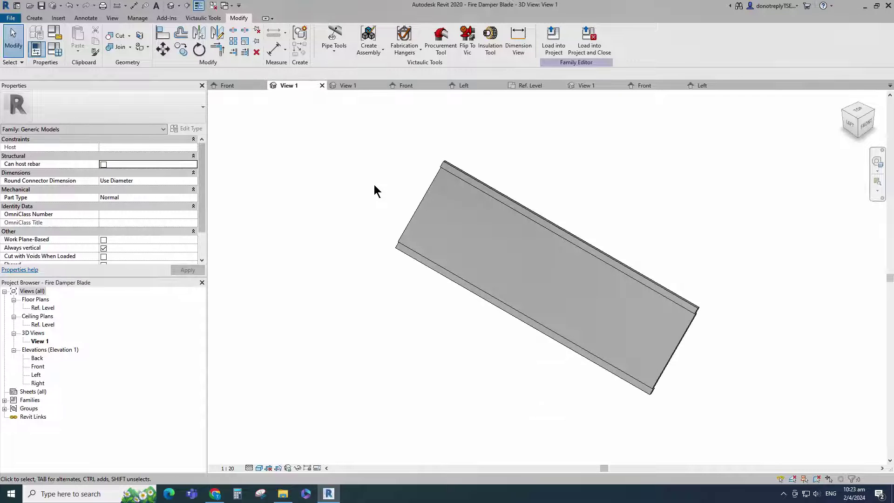
click(553, 39)
click(481, 217)
click(513, 324)
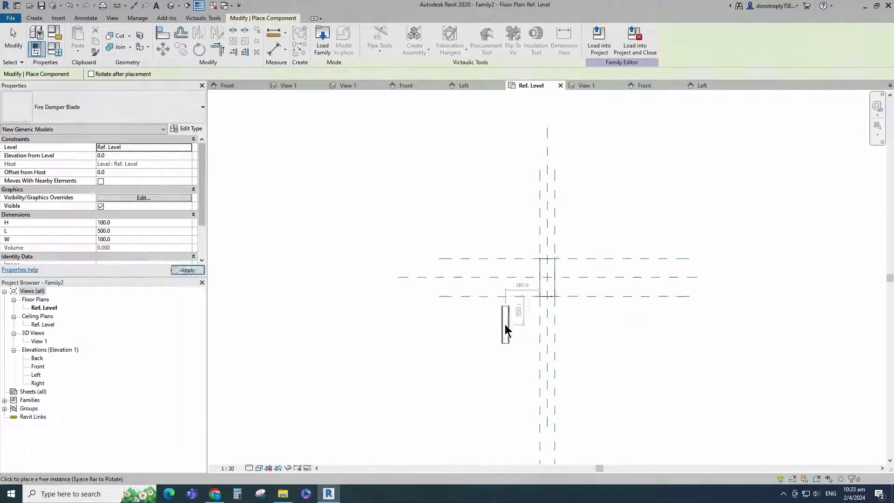
scroll(554, 292, up, 5)
click(537, 237)
key(Escape)
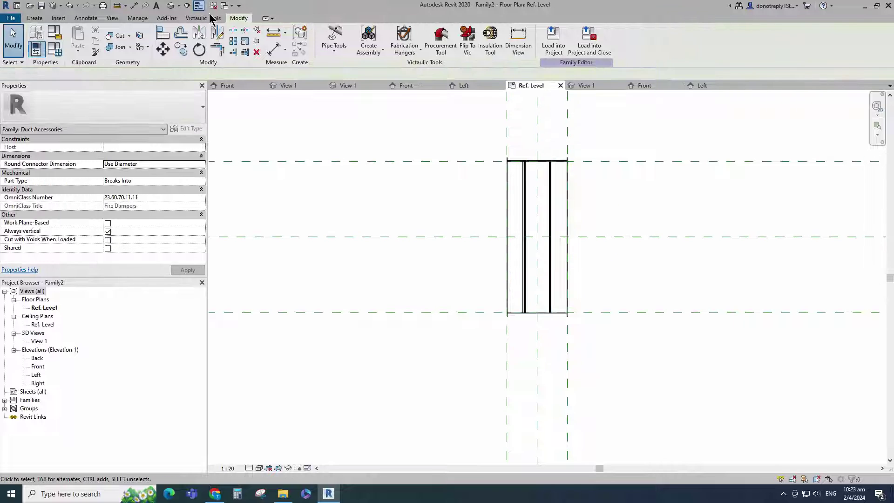
- Align the blade with both centre reference planes and lock the alignments
key(a)
key(l)
scroll(467, 232, down, 5)
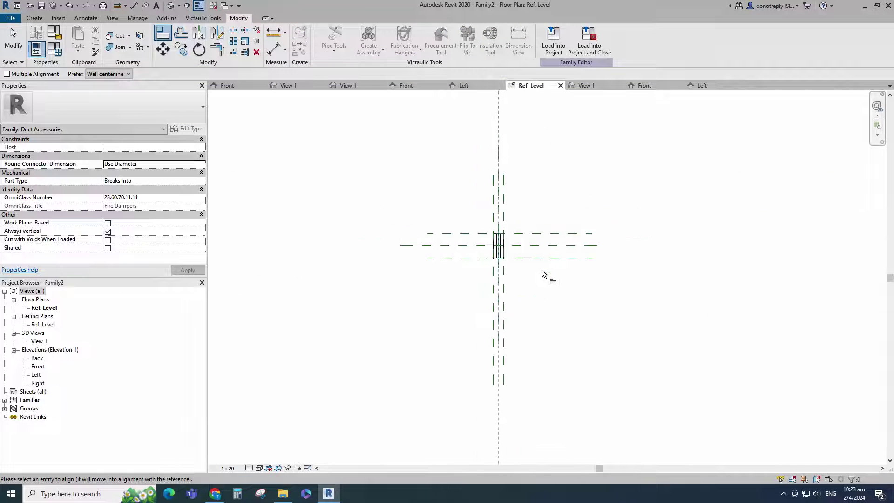
scroll(493, 298, up, 5)
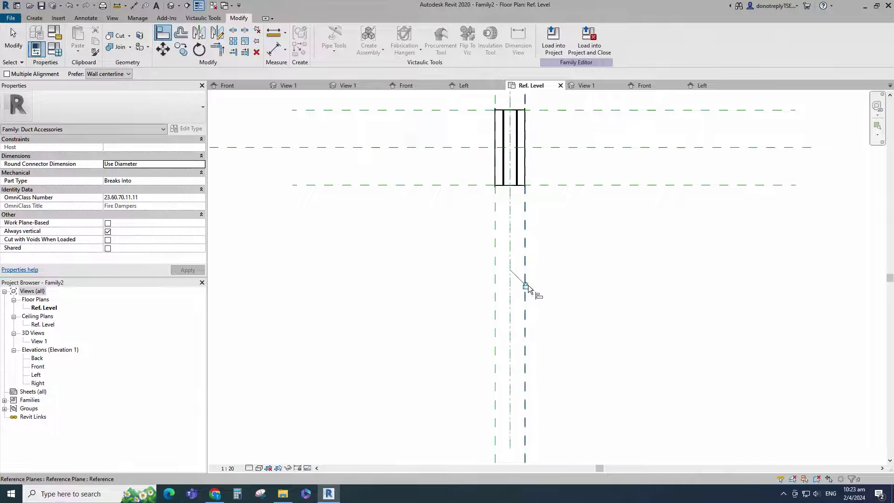
click(512, 150)
click(494, 163)
key(Escape)
key(Escape)
- Associate the nested blade's H dimension with a new instance family parameter named BH
scroll(525, 189, down, 1)
middle_drag(526, 189, 512, 257)
scroll(512, 258, up, 1)
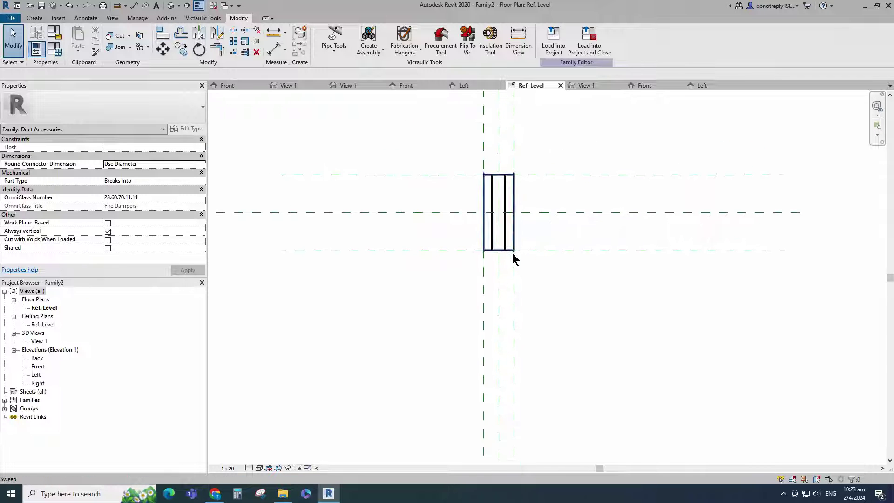
scroll(557, 277, up, 2)
middle_drag(556, 277, 673, 357)
click(595, 297)
scroll(700, 345, down, 2)
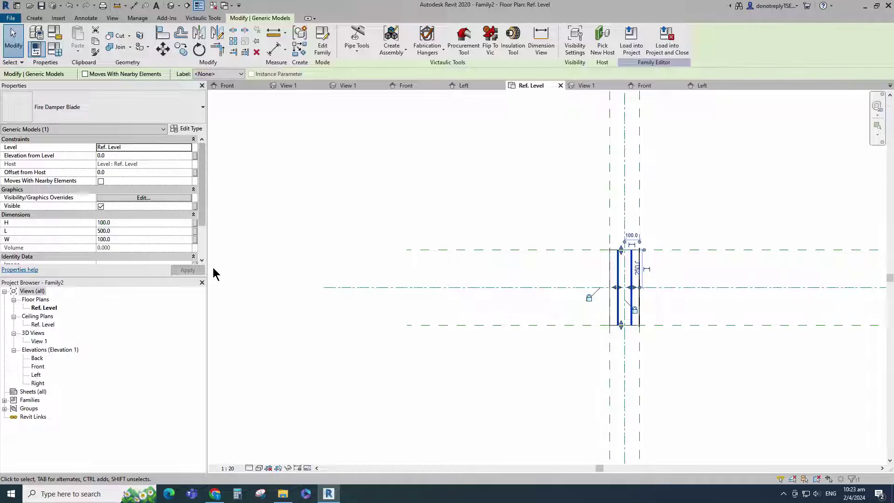
click(195, 222)
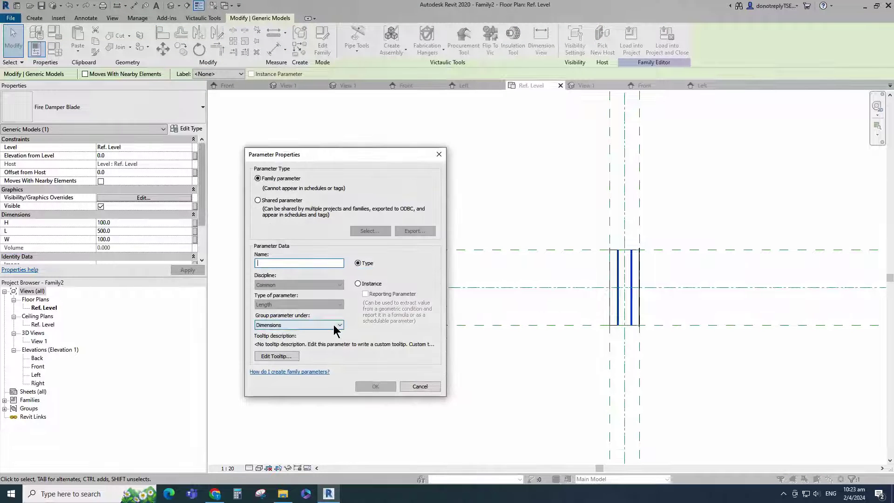
text(BH)
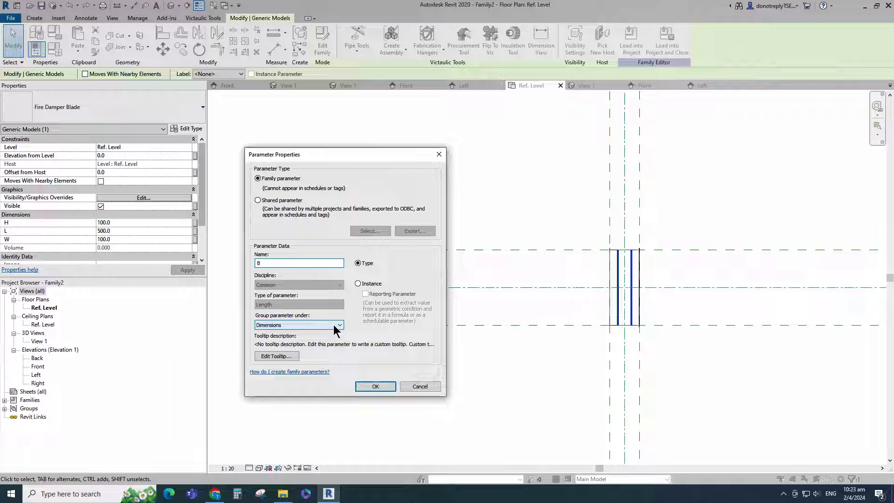
click(376, 387)
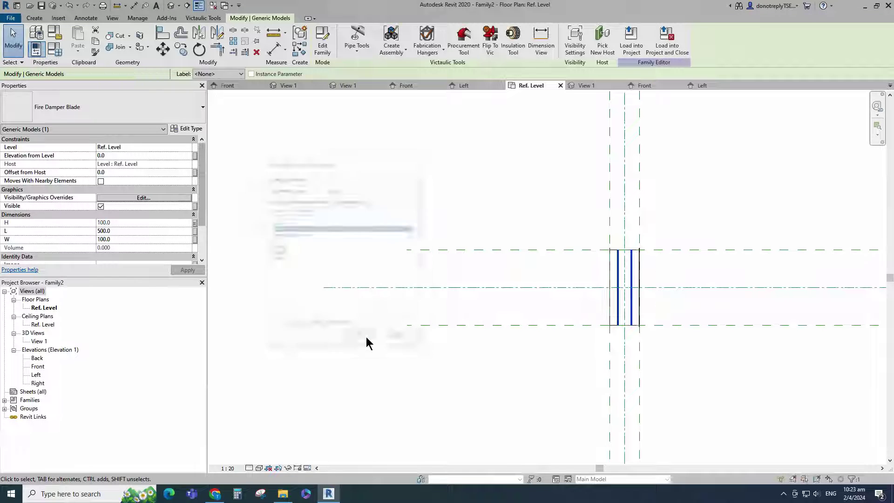
- Associate the blade's L dimension with a new instance family parameter named BL
click(195, 231)
click(275, 315)
text(B)
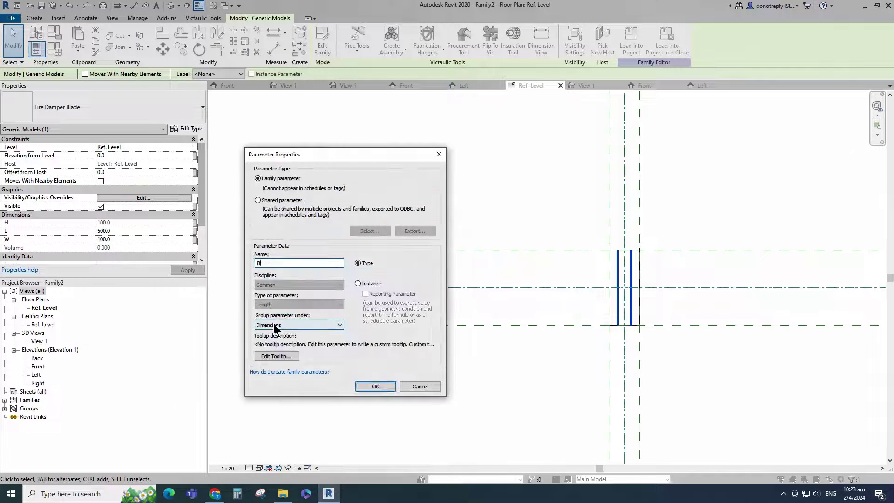
text(L)
click(357, 283)
click(375, 386)
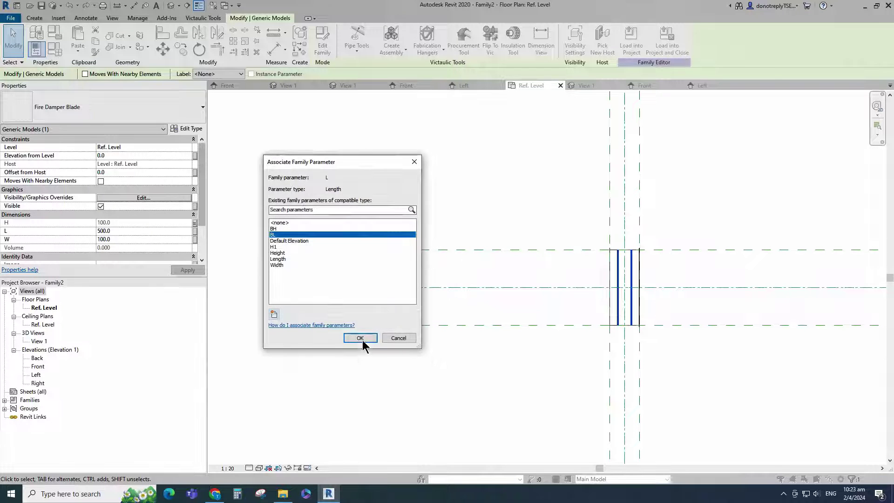
click(360, 338)
- Associate the blade's W dimension with a new instance family parameter named BW
click(195, 239)
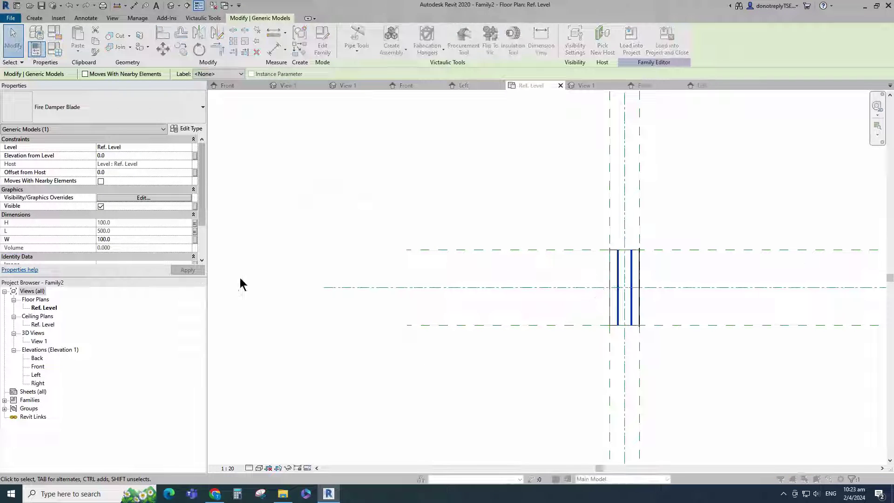
click(275, 317)
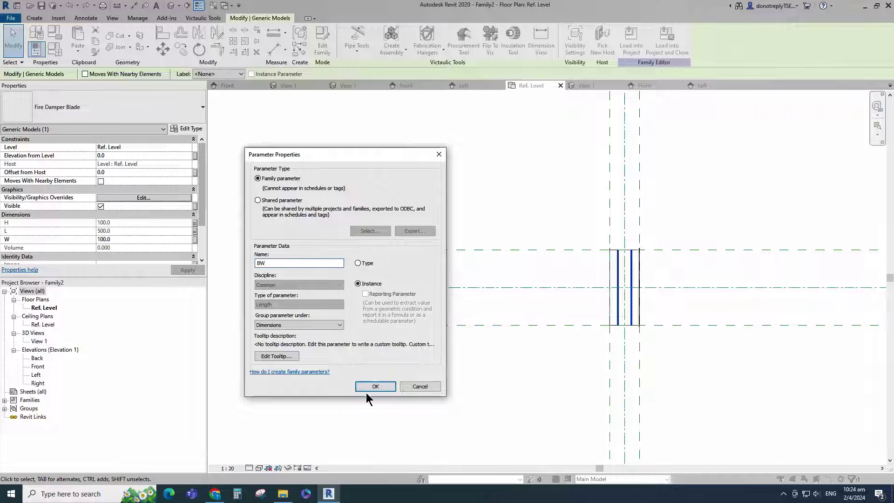
click(366, 389)
click(360, 337)
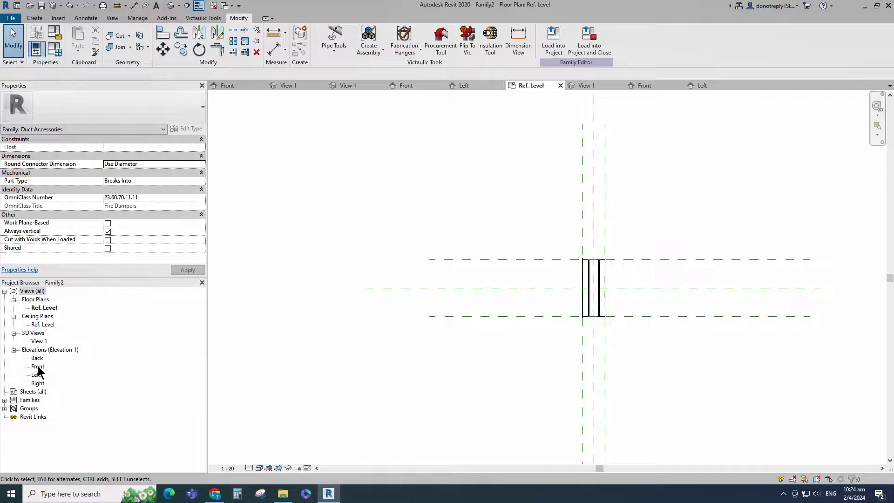
- In the Front elevation, align the blade's lower edge with the frame's lower reference plane and lock the alignment
double_click(37, 366)
scroll(535, 375, up, 2)
click(162, 34)
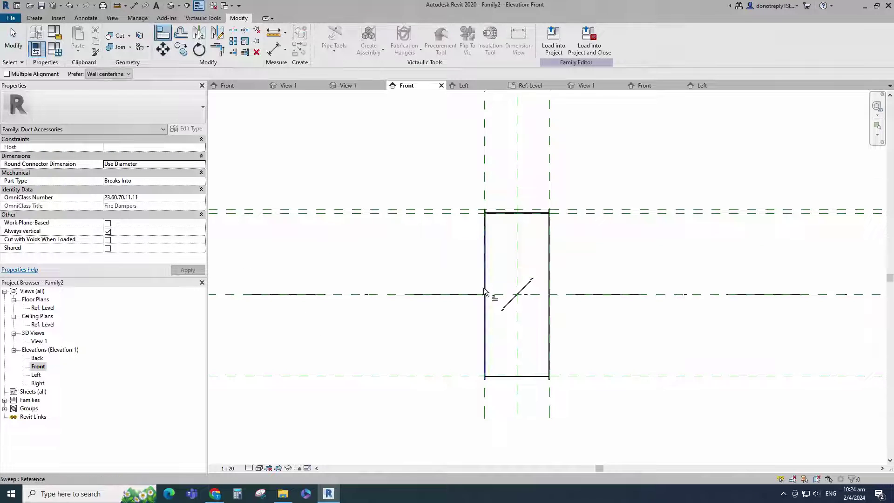
scroll(507, 308, up, 5)
scroll(524, 301, down, 4)
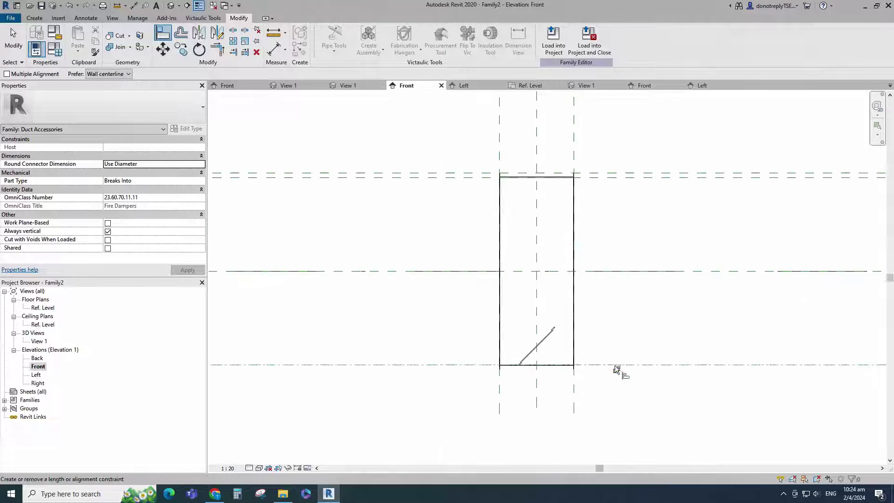
scroll(576, 400, down, 2)
key(Escape)
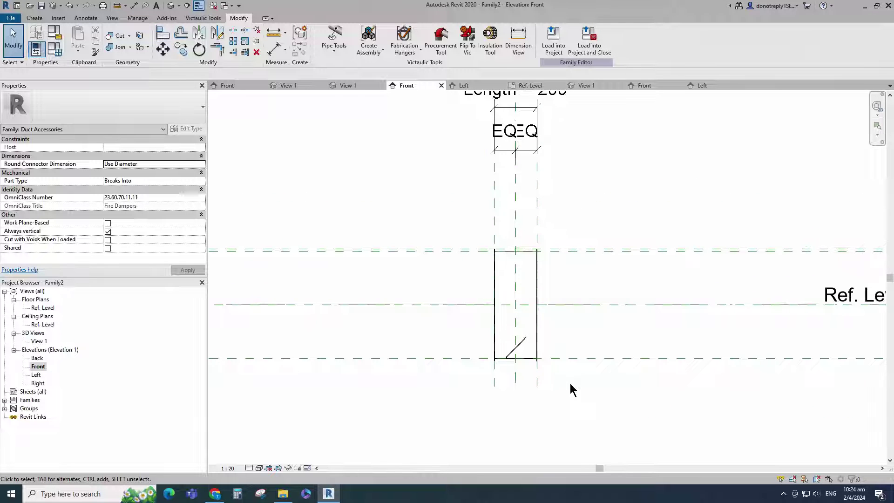
- Add two horizontal reference planes offset 100 mm, one above the frame's lower reference plane and one above Ref. Level
scroll(570, 383, down, 2)
click(597, 364)
click(299, 48)
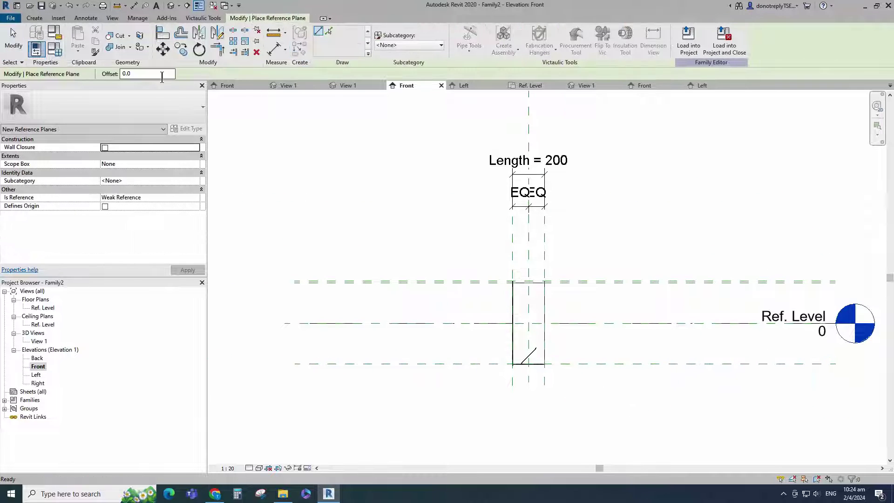
text(100)
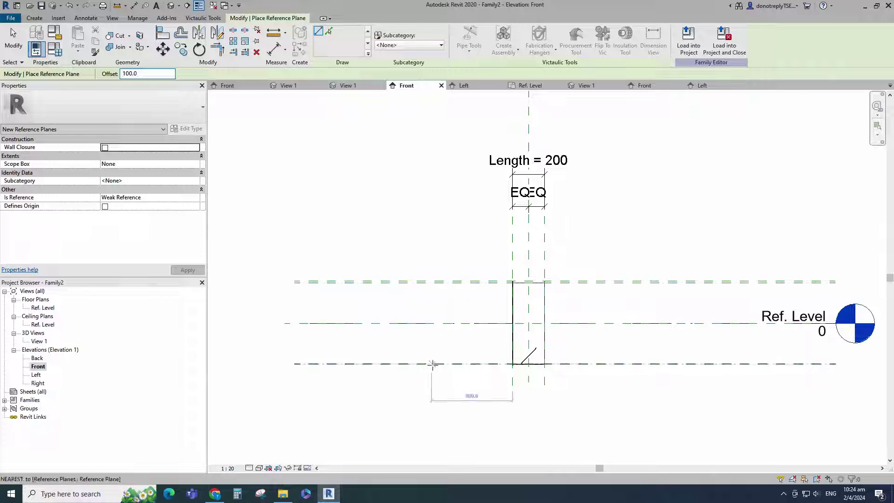
click(598, 363)
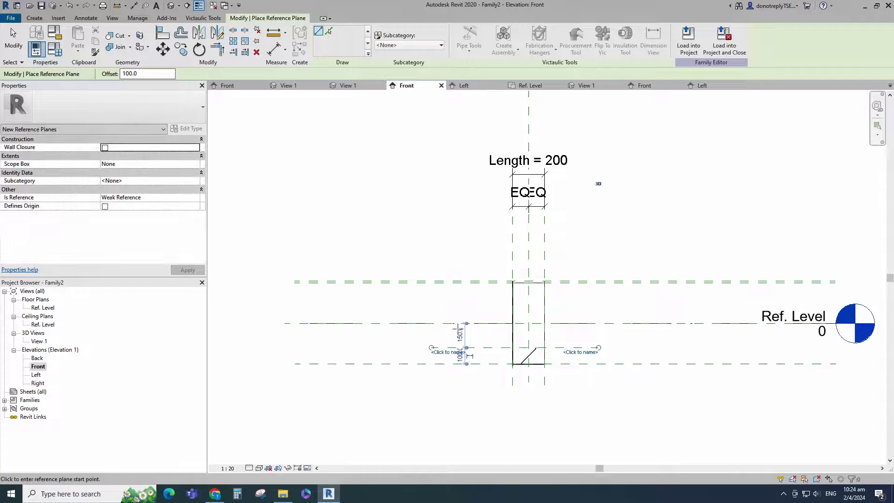
click(438, 323)
click(598, 323)
- Dimension the lower new plane from the frame's lower reference plane and the upper new plane from the centre at Ref. Level
click(275, 50)
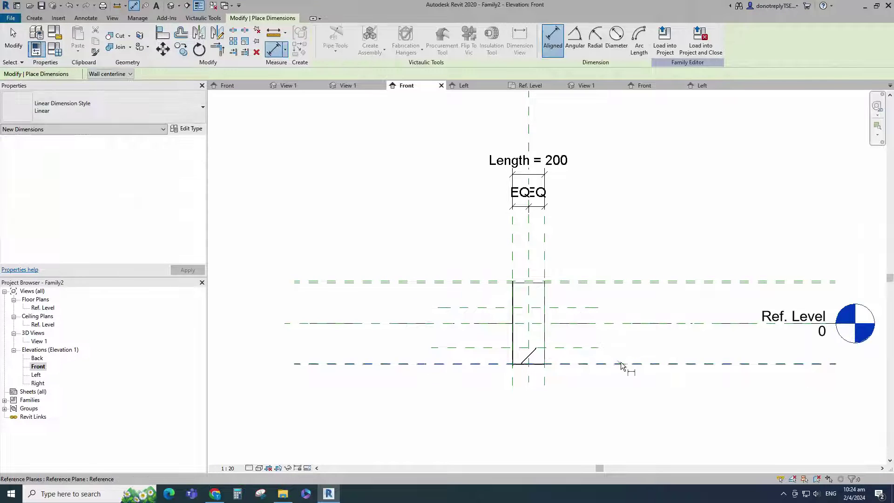
click(621, 364)
click(597, 348)
click(632, 346)
click(595, 322)
click(596, 308)
click(632, 298)
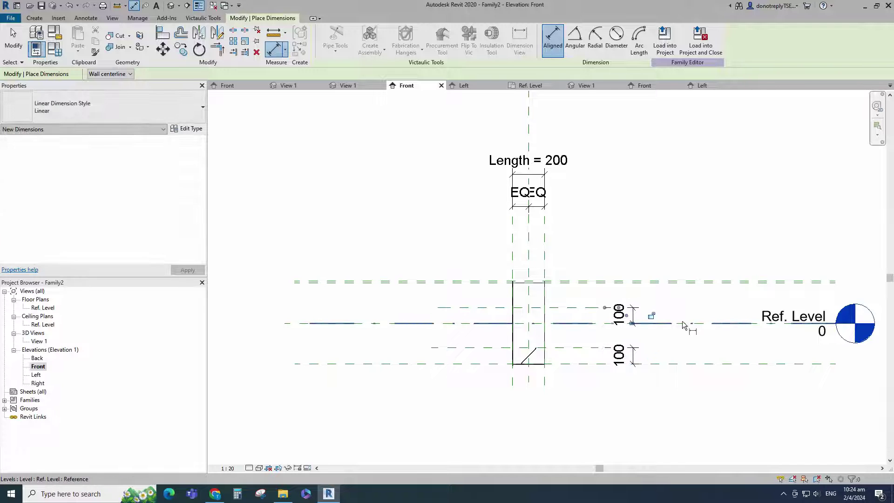
key(Escape)
key(Escape)
- Label both new reference plane dimensions with the BH parameter
click(632, 314)
ctrl+click(635, 360)
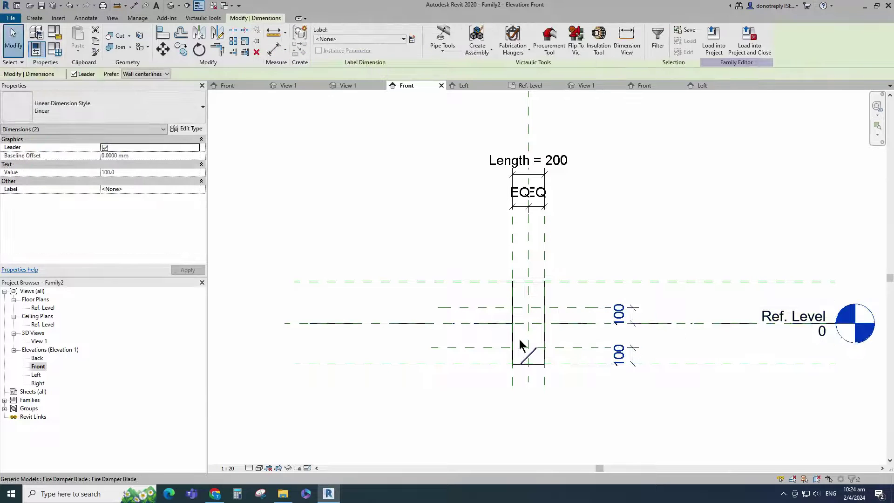
click(196, 189)
click(121, 225)
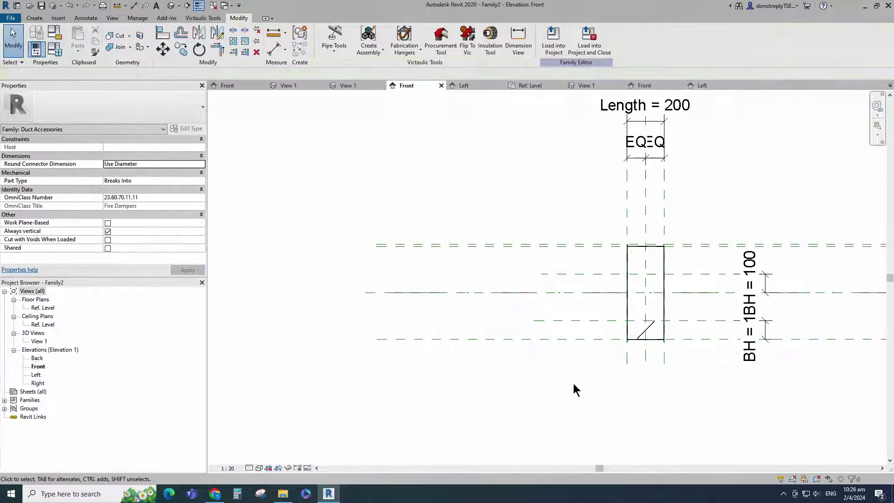
- In Family Types, set the BL formula to Width - 4 mm and the BW formula to Length / 2
click(59, 54)
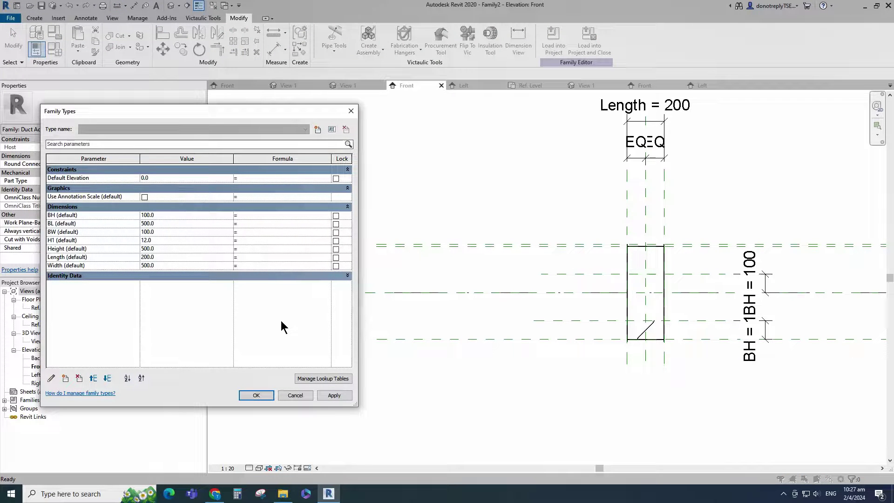
text(Width-4)
click(331, 395)
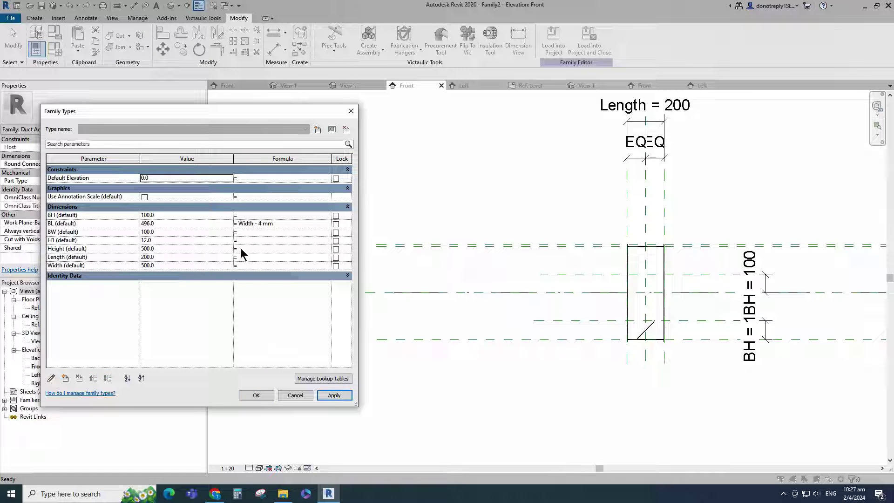
click(240, 233)
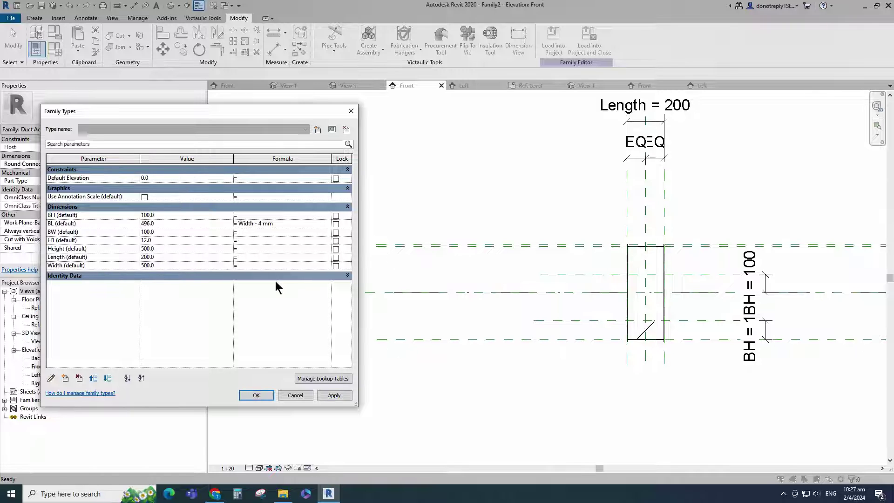
text(Length / 2)
click(335, 395)
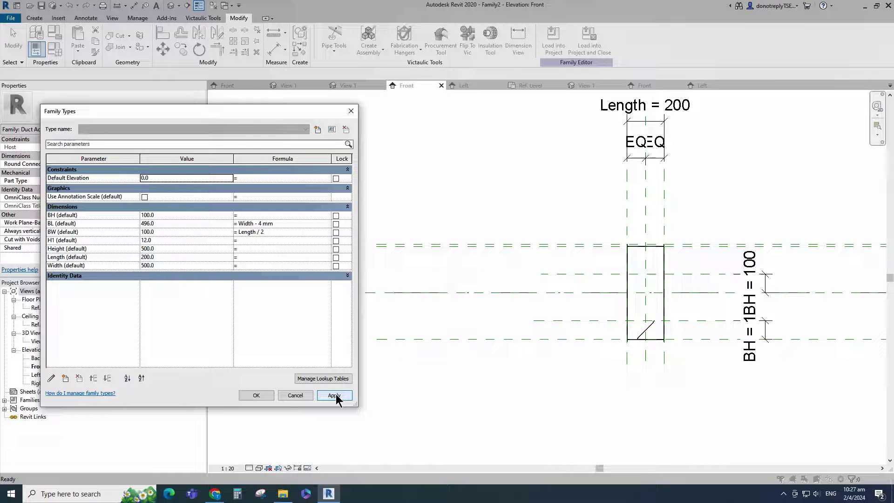
click(256, 395)
- Array the blade vertically as a group of 2, spaced from the frame's lower plane to the BH plane above it
scroll(713, 347, up, 3)
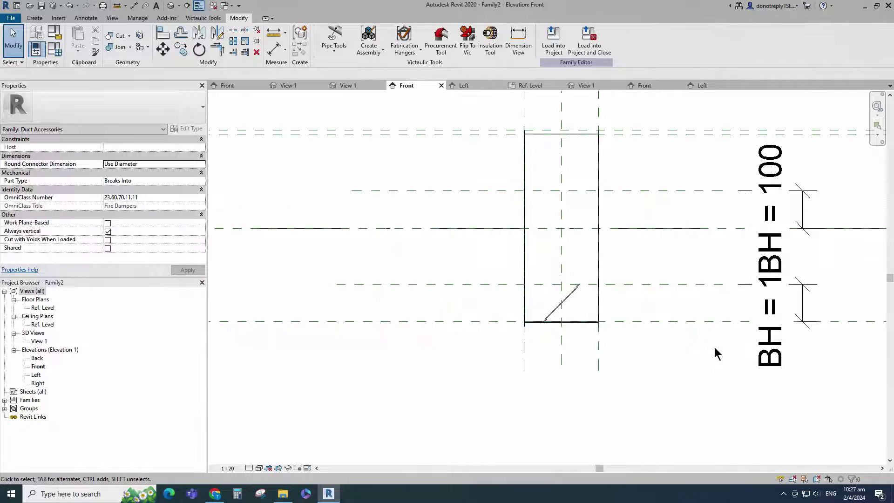
scroll(585, 396, down, 2)
click(566, 339)
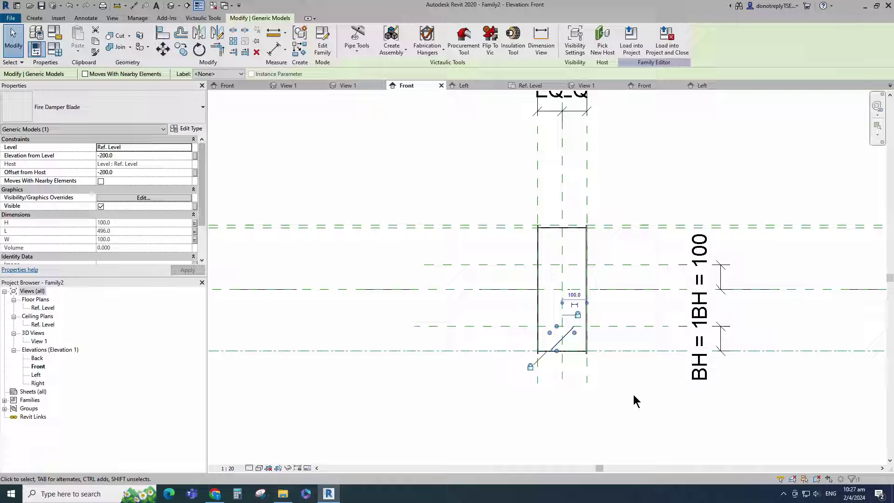
click(233, 41)
scroll(577, 354, up, 4)
click(509, 350)
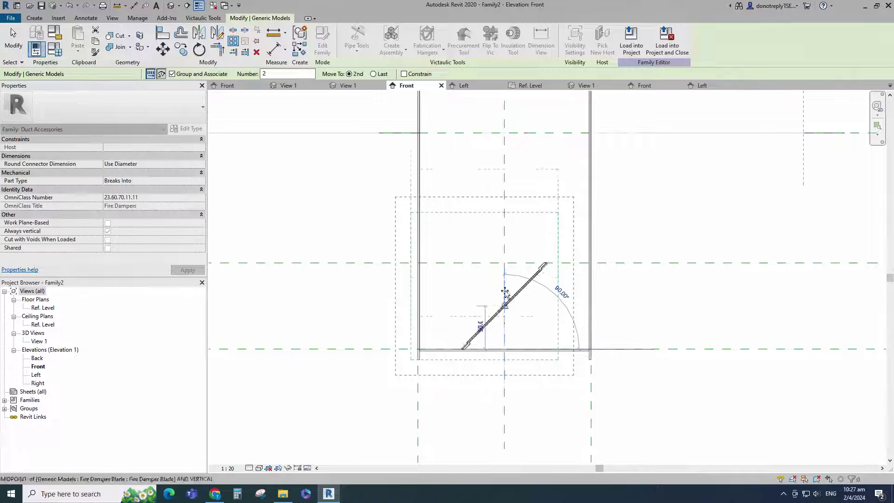
click(509, 263)
scroll(534, 409, down, 2)
key(Return)
scroll(535, 403, down, 2)
key(Escape)
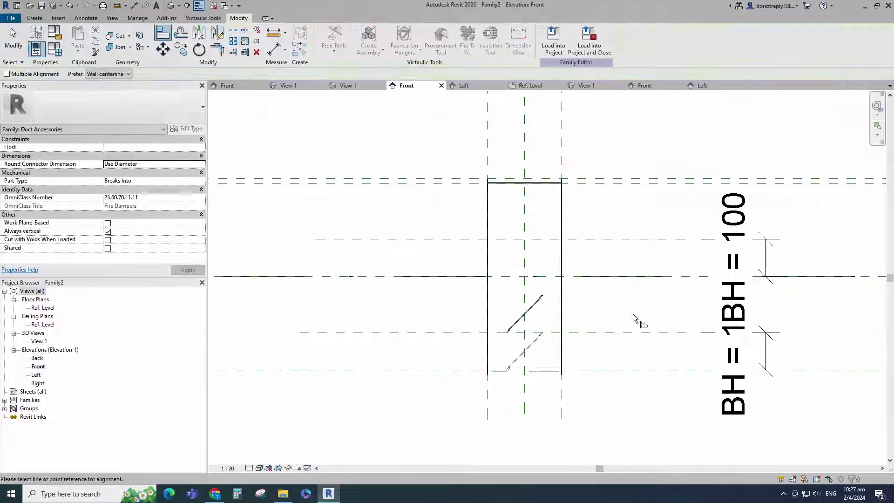
- Align the second arrayed blade with the lower BH plane and the Center (Left/Right) plane, and lock both alignments
scroll(517, 339, up, 4)
click(531, 346)
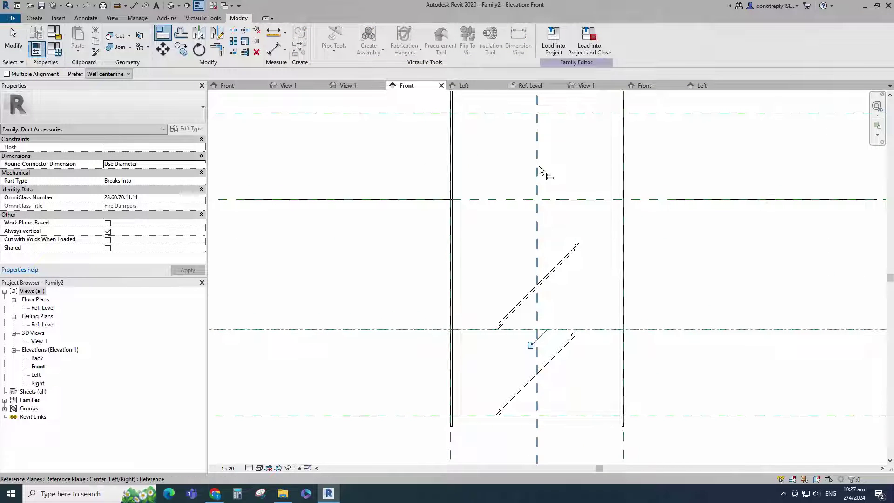
click(537, 172)
click(537, 245)
click(552, 294)
scroll(579, 295, down, 3)
key(Escape)
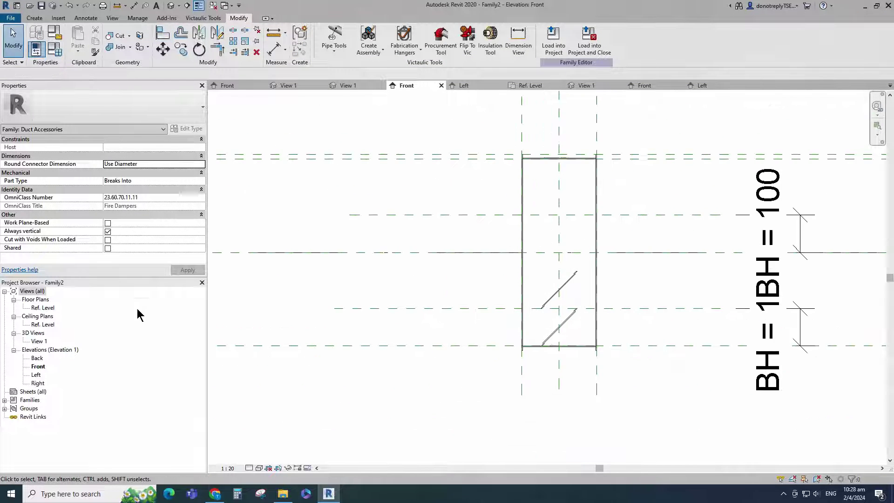
- In the Ref. Level plan, align the arrayed blade with the horizontal centre reference plane and lock it
double_click(50, 308)
click(162, 34)
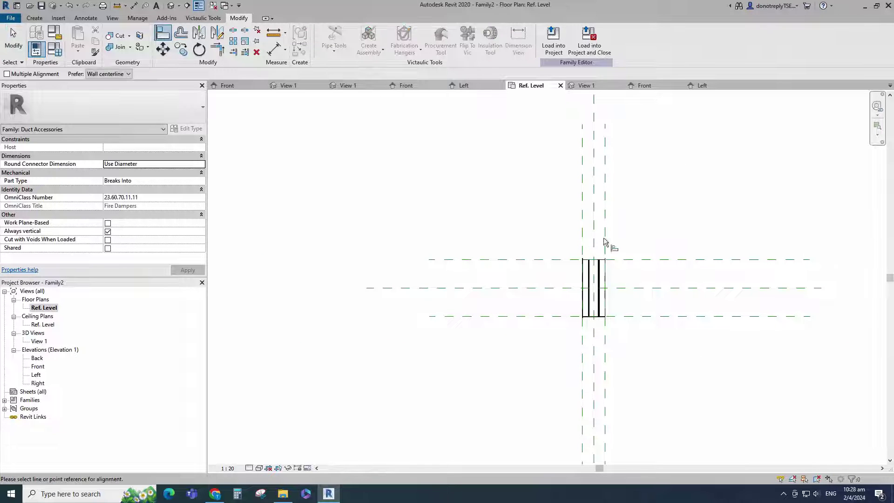
scroll(605, 298, up, 1)
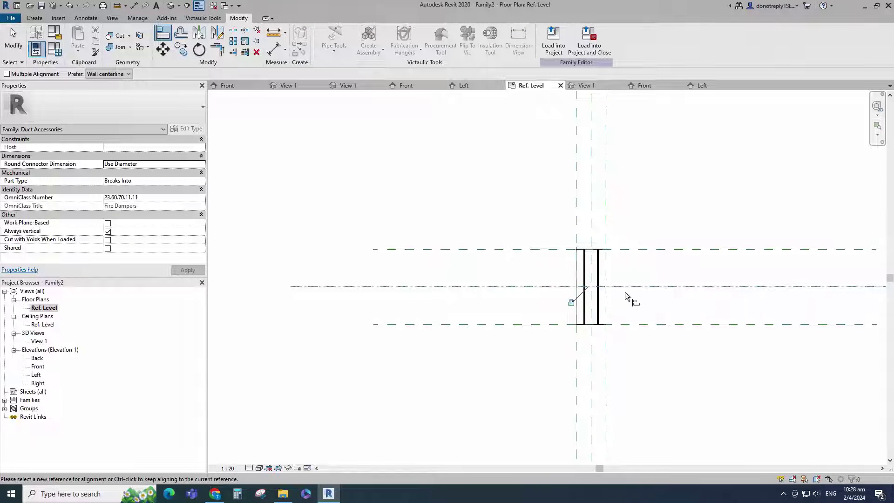
key(Escape)
scroll(514, 312, down, 1)
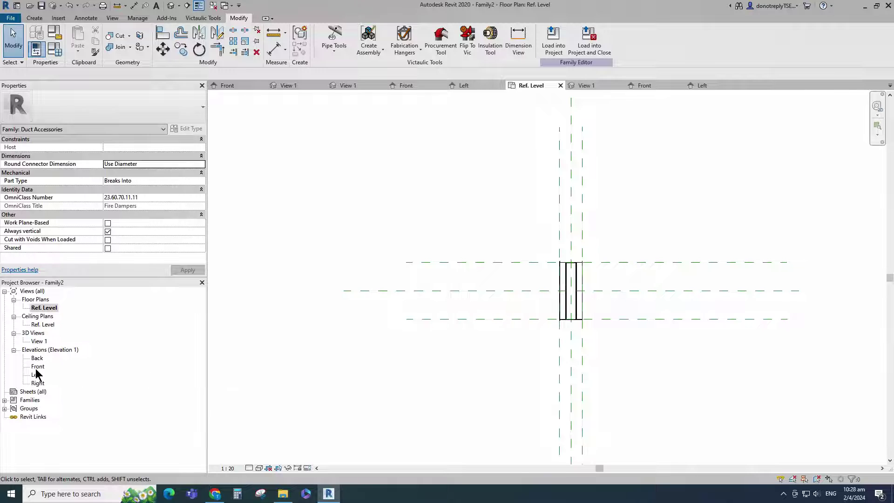
- In the Front elevation, label the blade array's count with a new instance family parameter named No of Blade
double_click(37, 367)
click(504, 322)
click(505, 320)
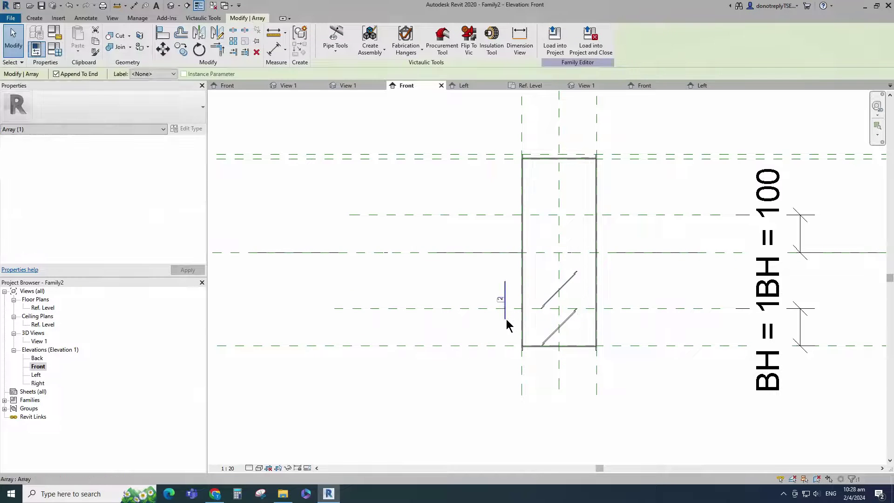
click(172, 73)
click(161, 90)
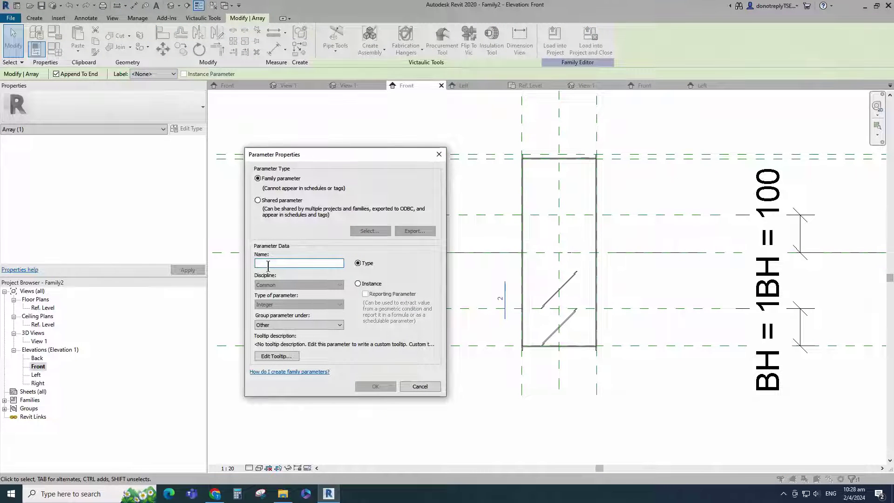
text(No of Blade)
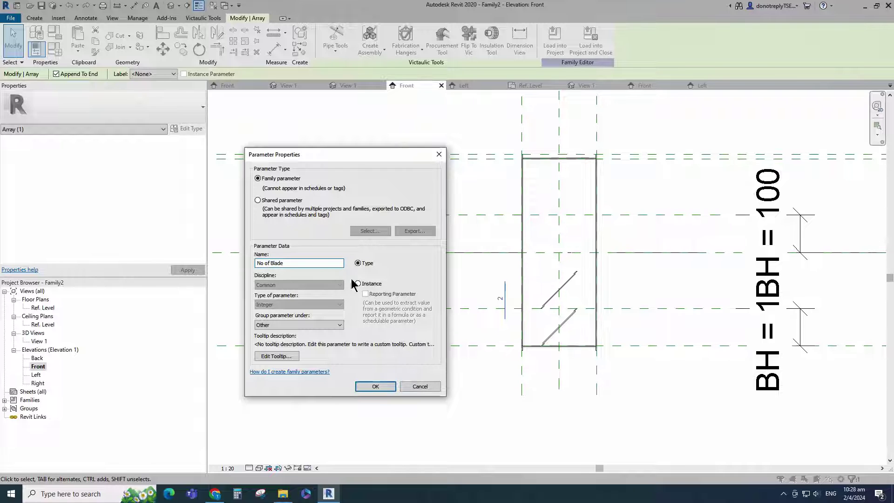
click(372, 387)
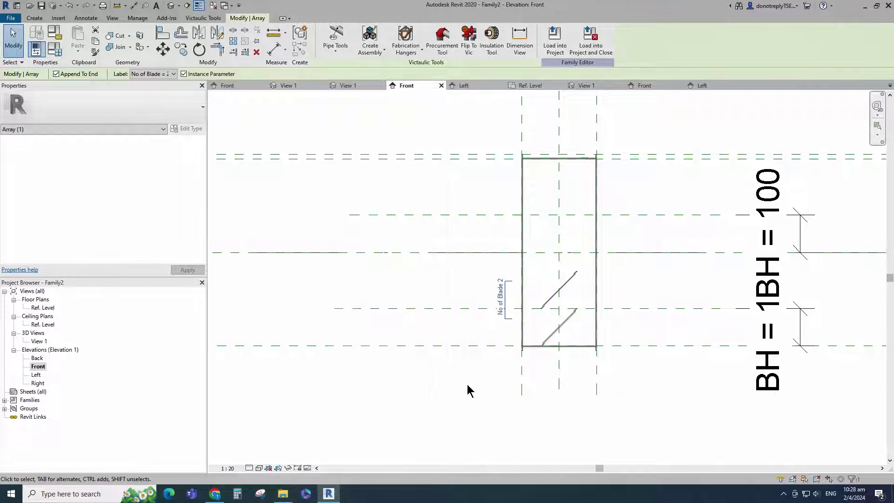
click(467, 390)
- In Family Types, set the No of Blade formula to Height / 100 mm and apply it
scroll(759, 345, down, 3)
click(54, 49)
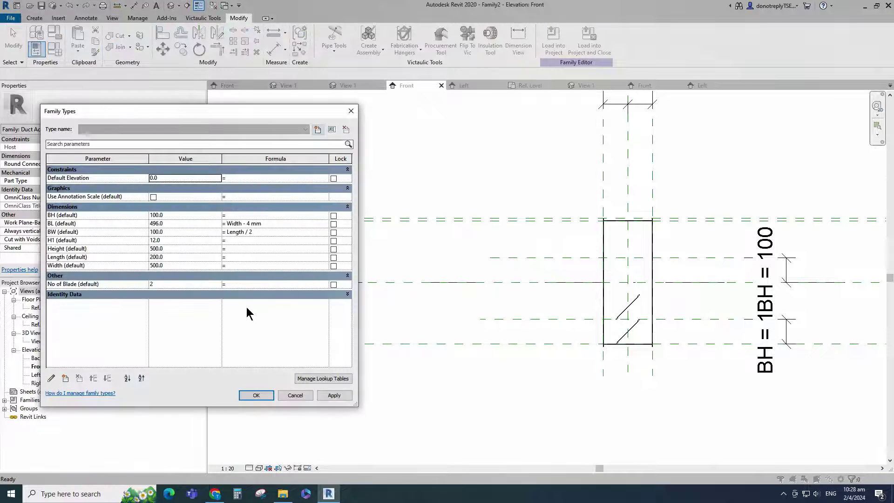
text(Heig)
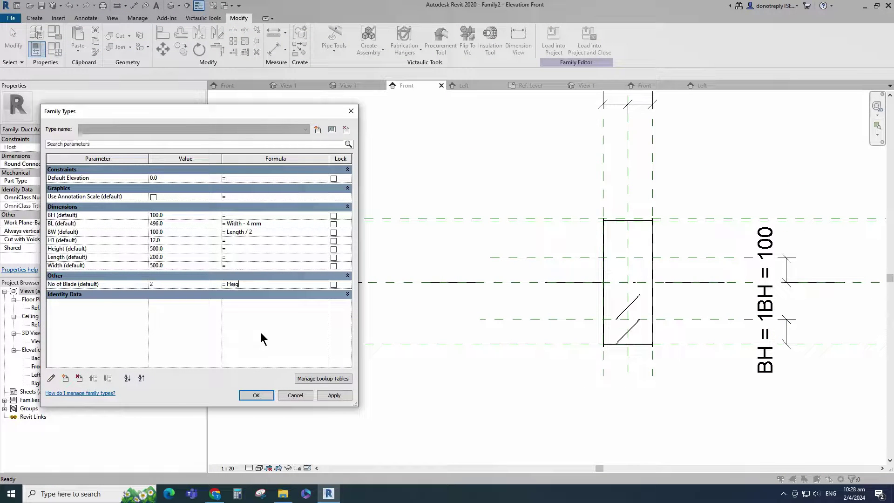
text(ht / 100 mm)
click(333, 395)
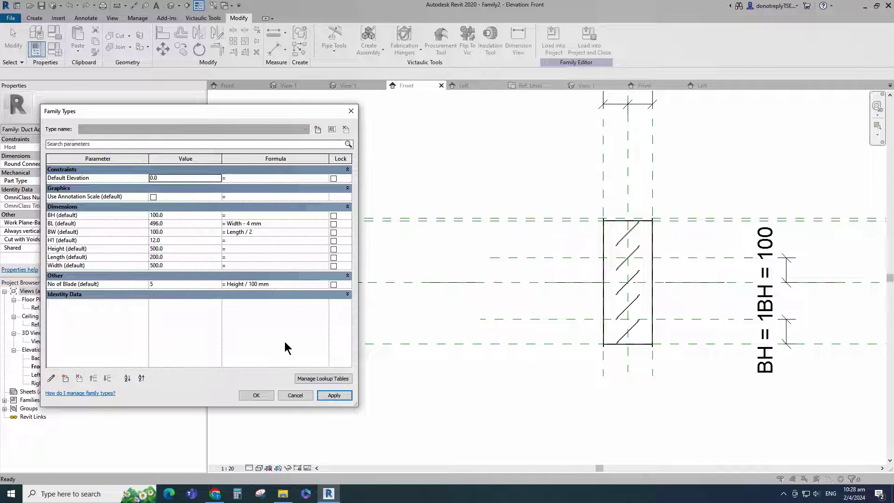
- Set the BH formula to Height / No of Blade, accept the family types, and inspect the damper in 3D
click(251, 215)
text(He)
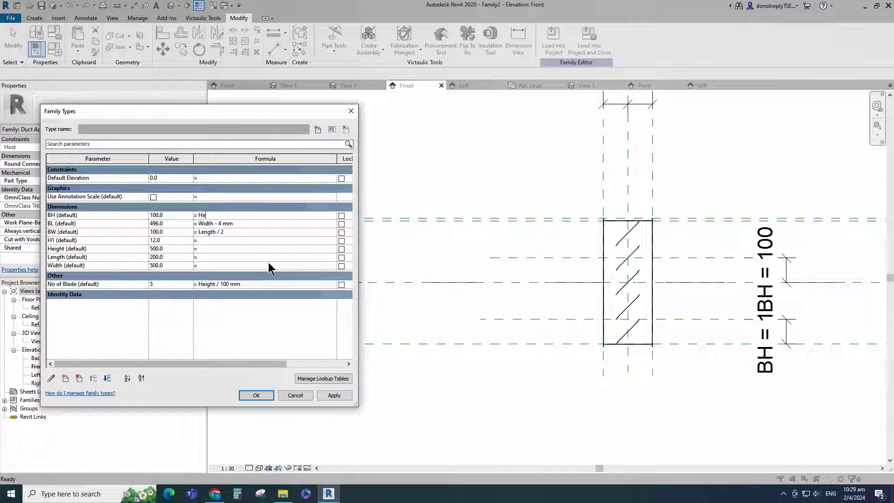
text(ight/ No of Blade)
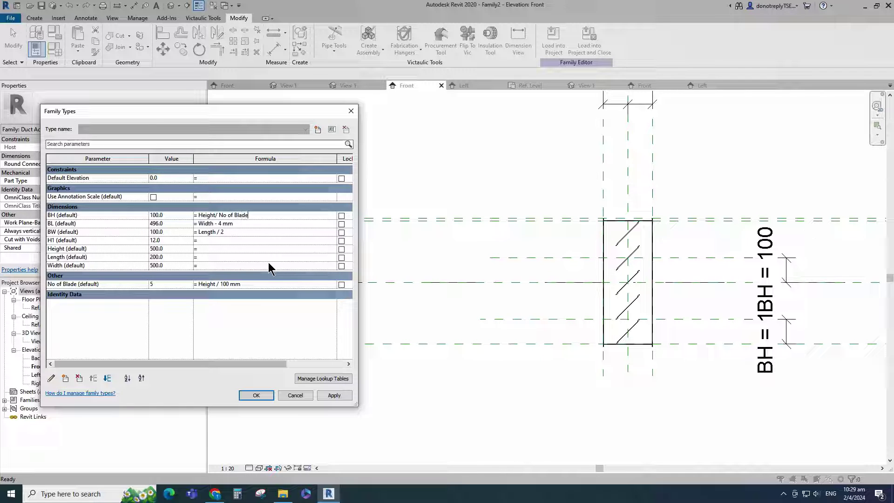
click(336, 397)
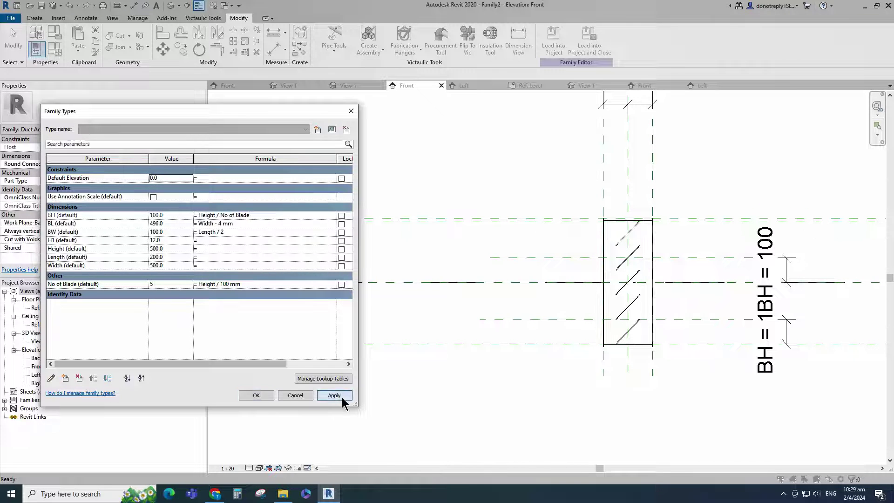
click(259, 397)
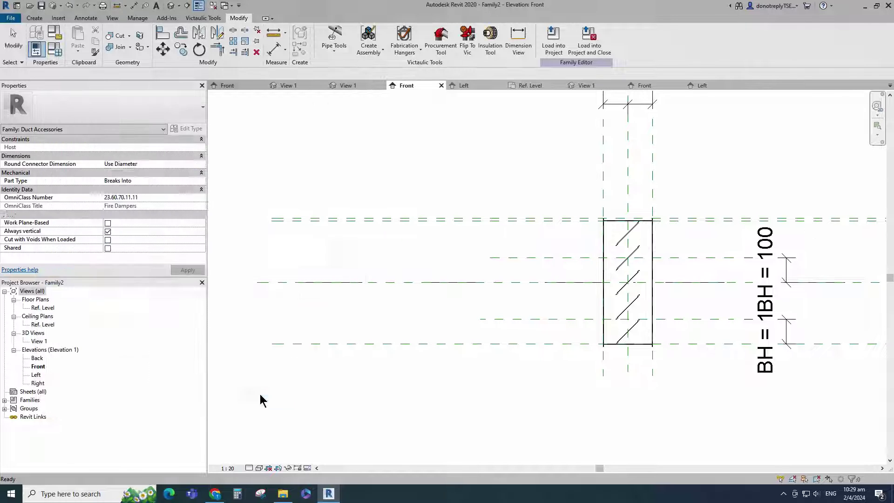
double_click(39, 342)
shift+middle_drag(676, 407, 780, 367)
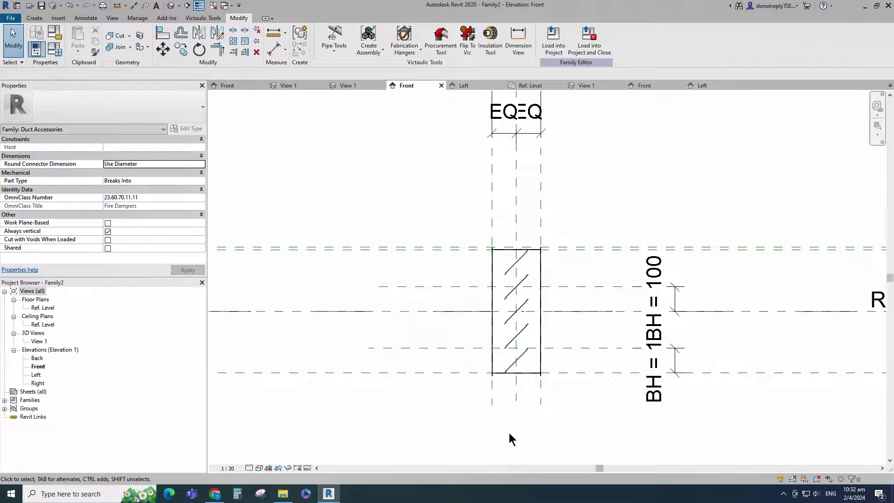
- In the Front elevation, start an extrusion and sketch a rectangle about 96 mm wide and 200 mm high over the middle blades
click(34, 18)
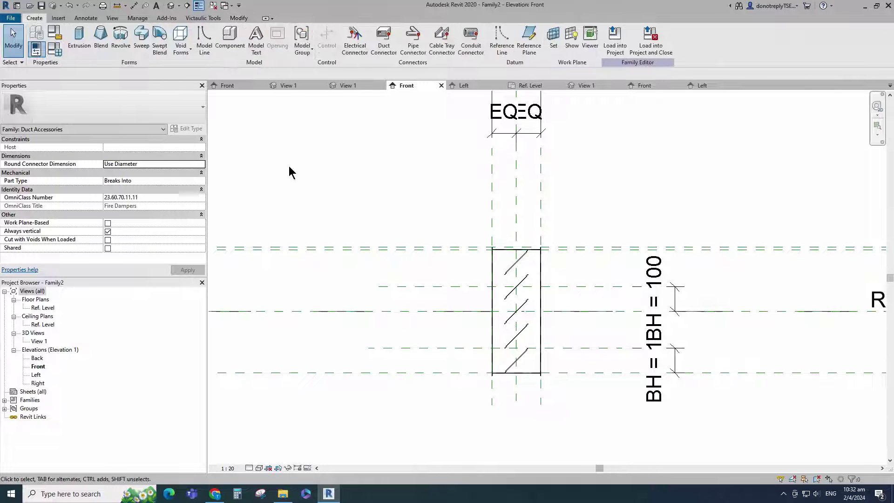
click(80, 39)
scroll(504, 298, up, 1)
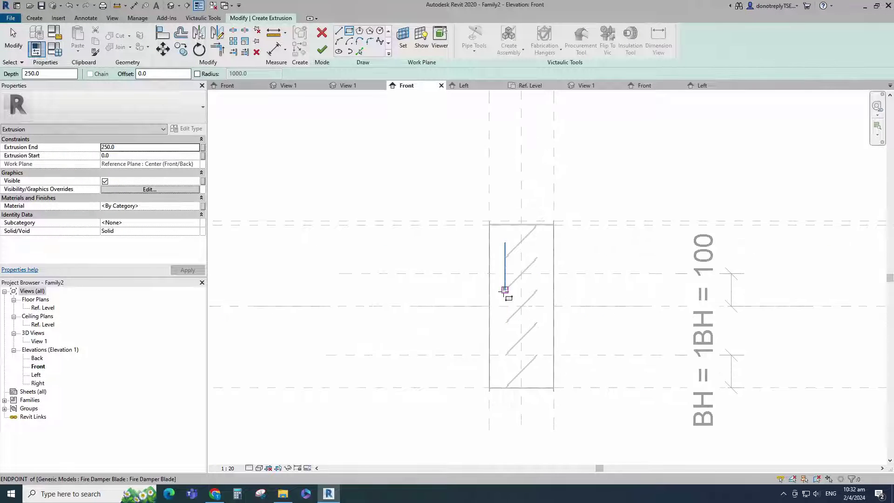
click(504, 290)
click(536, 354)
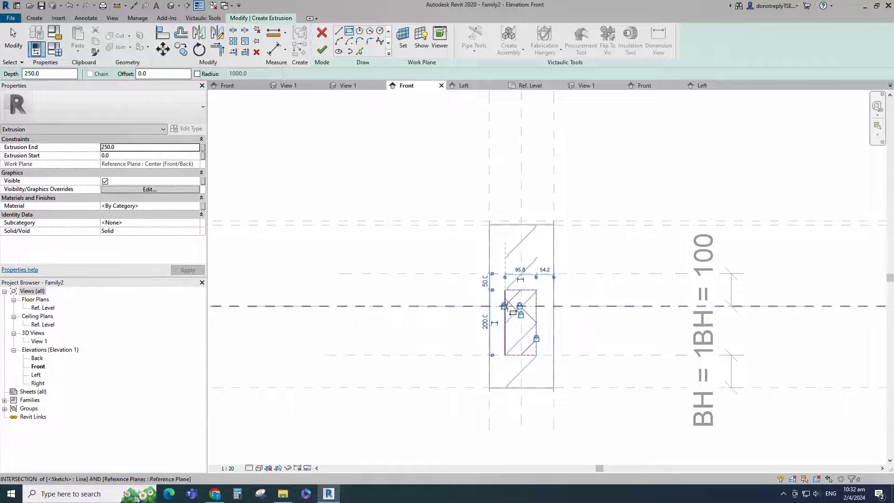
- Dimension the rectangle's top edge between the upper BH plane and the Ref. Level centre plane, and make the spacing equal
click(274, 48)
click(582, 290)
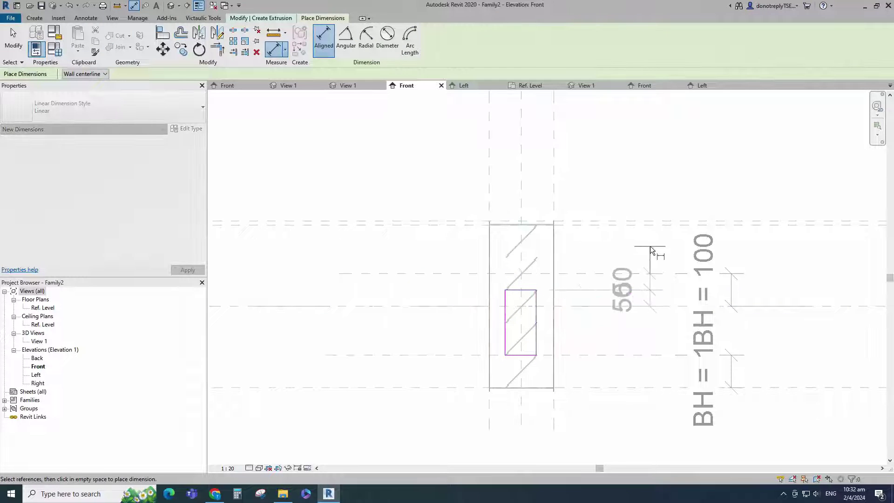
click(650, 246)
click(734, 290)
- Dimension the rectangle's right edge between the frame's right plane and the vertical centre plane, and make the spacing equal
click(553, 410)
click(536, 346)
click(521, 410)
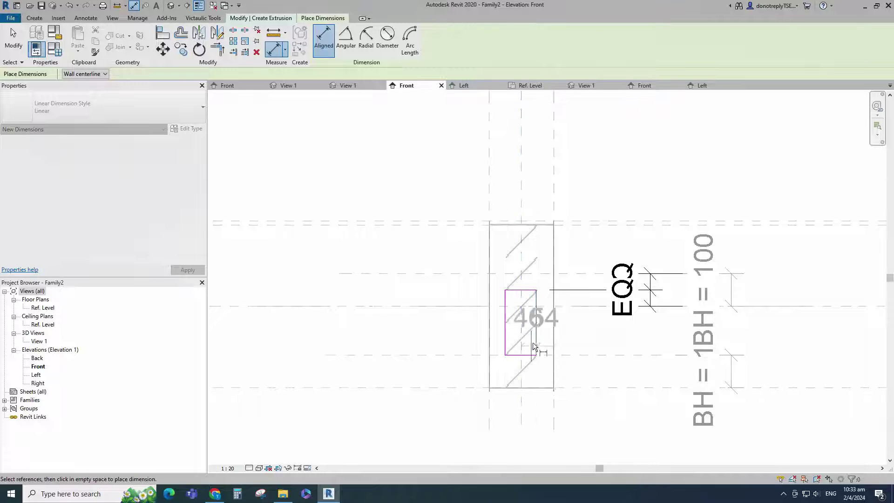
scroll(538, 263, down, 2)
click(569, 418)
scroll(532, 312, down, 2)
click(536, 418)
- Dimension the rectangle's left edge between the frame's left plane and the vertical centre plane, and make the spacing equal
scroll(524, 337, up, 3)
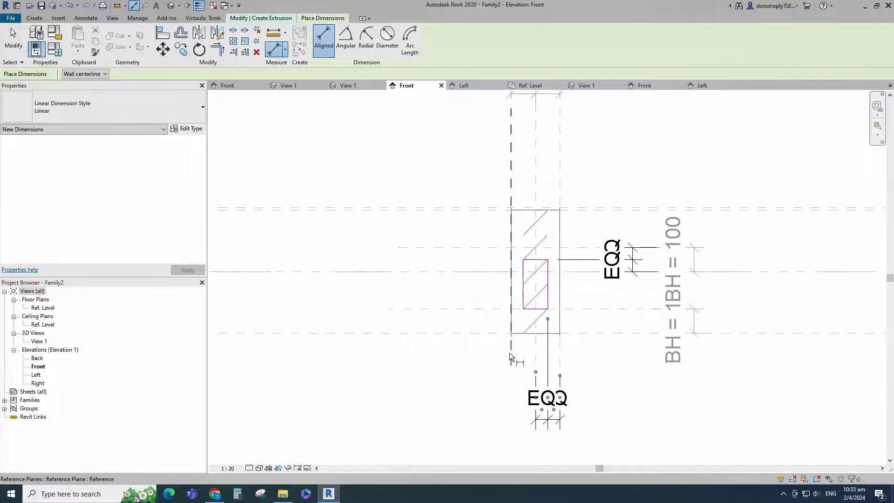
click(509, 353)
scroll(535, 339, down, 1)
click(490, 400)
scroll(496, 326, down, 2)
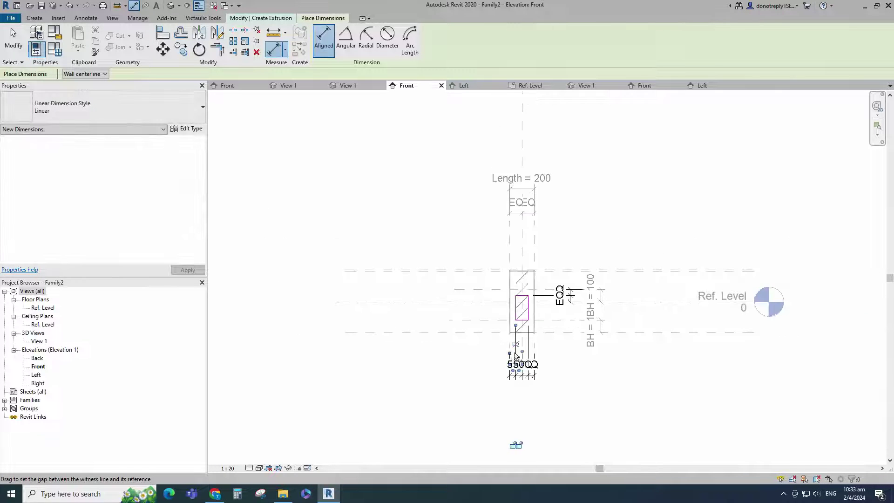
click(515, 442)
scroll(525, 317, up, 4)
key(Escape)
- Set a fixed fillet radius of 10 mm and round the rectangle's lower-left corner
click(369, 41)
click(119, 73)
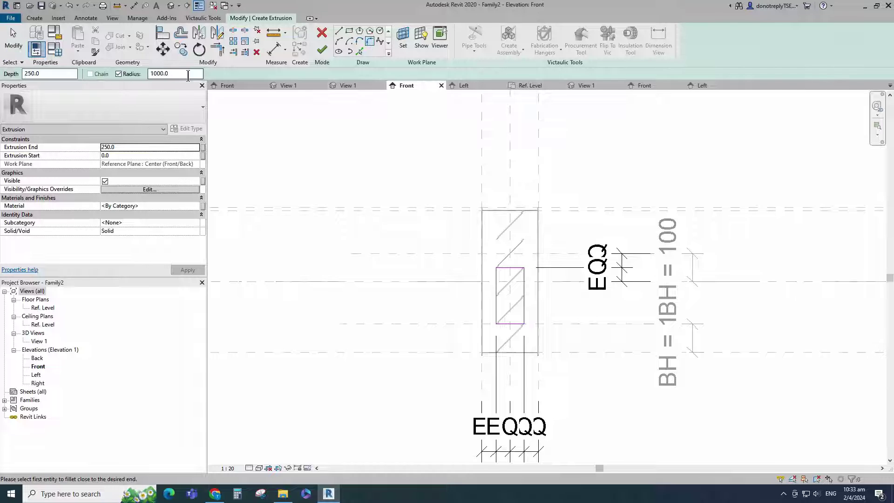
click(186, 73)
text(10)
key(Return)
scroll(500, 323, up, 3)
click(500, 327)
scroll(507, 340, up, 1)
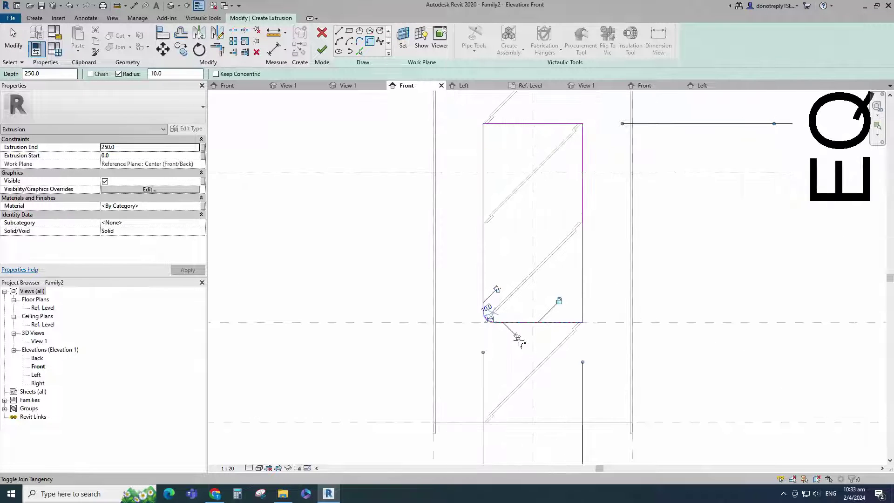
- Round the rectangle's remaining three corners with 10 mm fillets and finish the extrusion
click(552, 321)
click(583, 304)
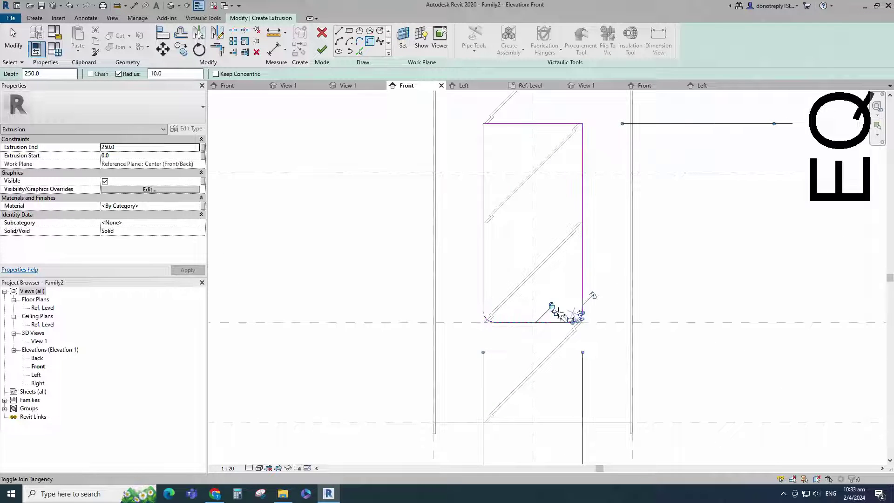
click(583, 146)
click(570, 124)
click(494, 123)
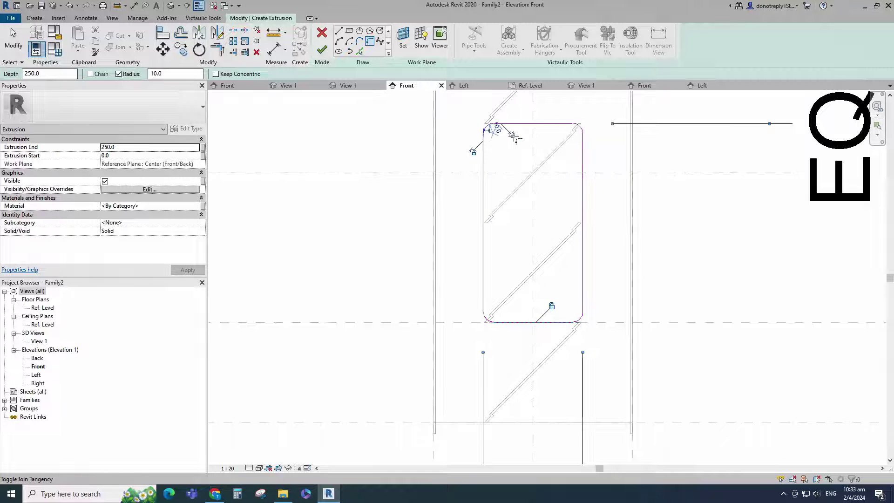
scroll(419, 176, down, 2)
scroll(374, 211, down, 3)
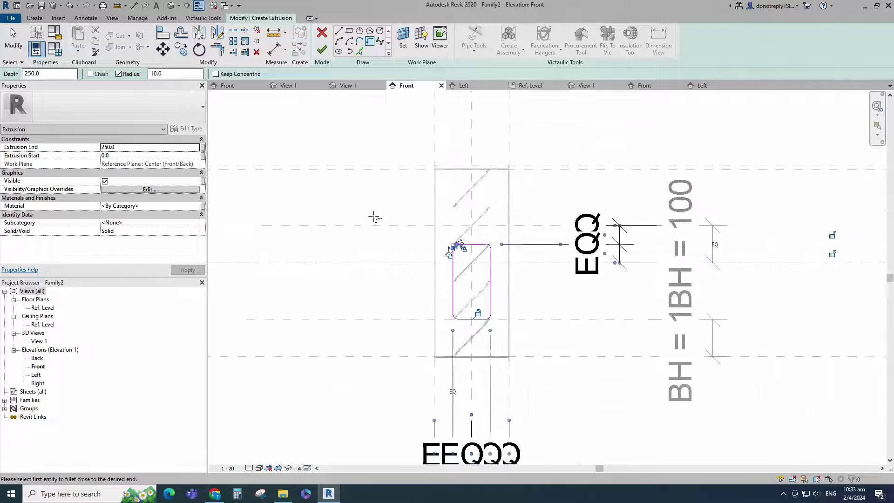
click(322, 50)
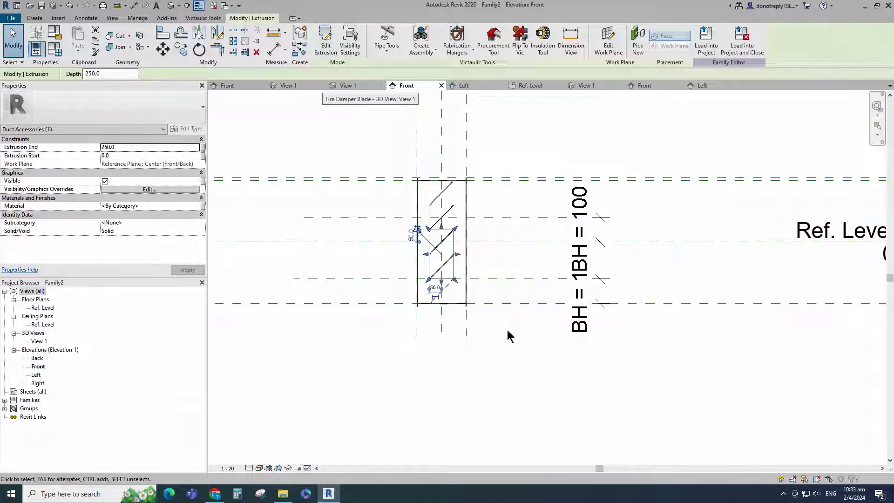
- Change the view detail level and show the Left elevation in the Shaded visual style
click(249, 468)
click(279, 430)
double_click(36, 374)
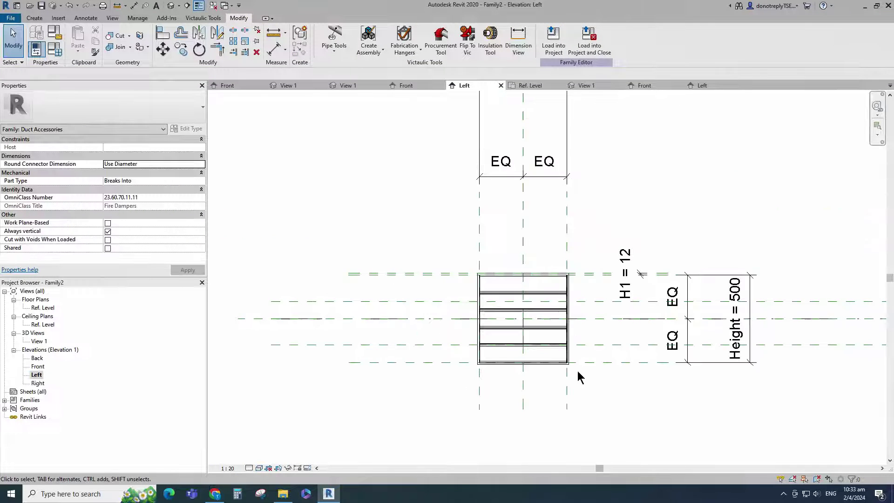
scroll(582, 386, up, 1)
click(259, 467)
click(275, 430)
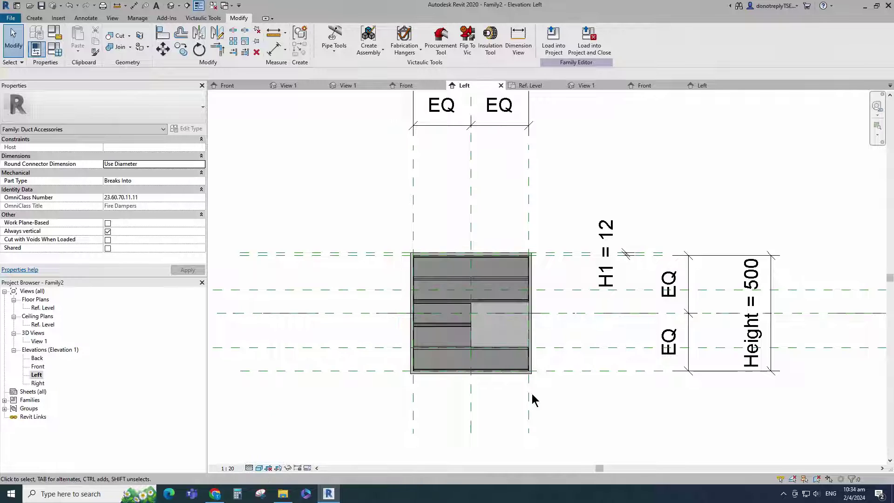
- Draw a vertical reference plane offset 50 mm outside the frame's right-hand width plane in the Left elevation
scroll(471, 349, down, 2)
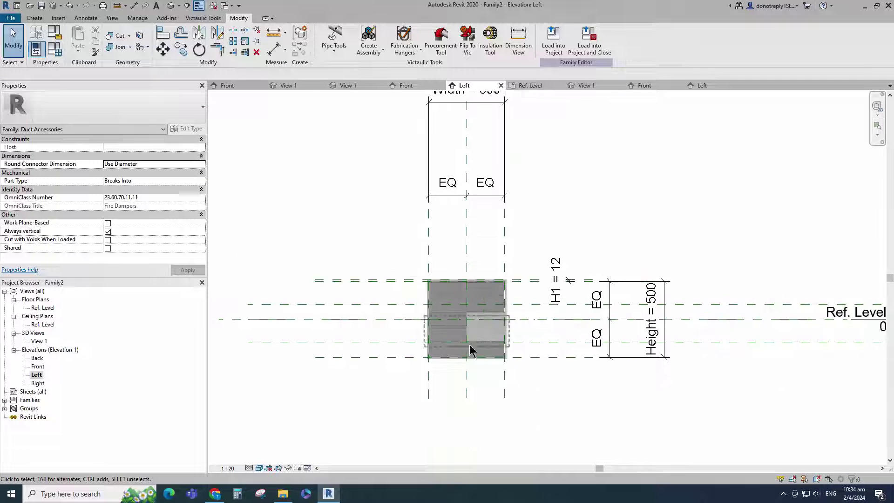
click(506, 393)
click(300, 48)
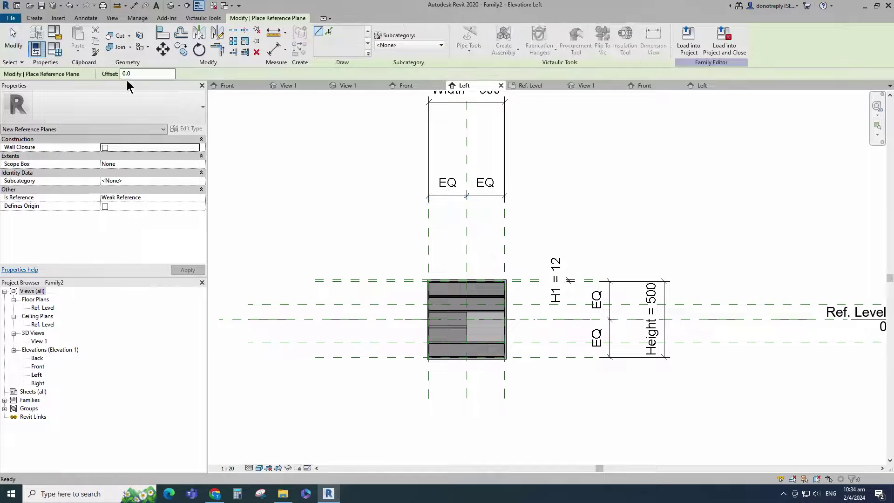
text(50)
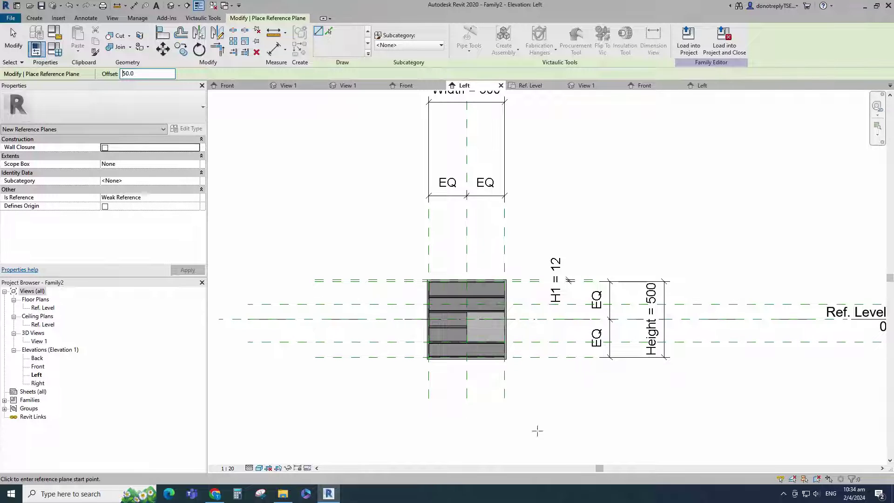
click(504, 252)
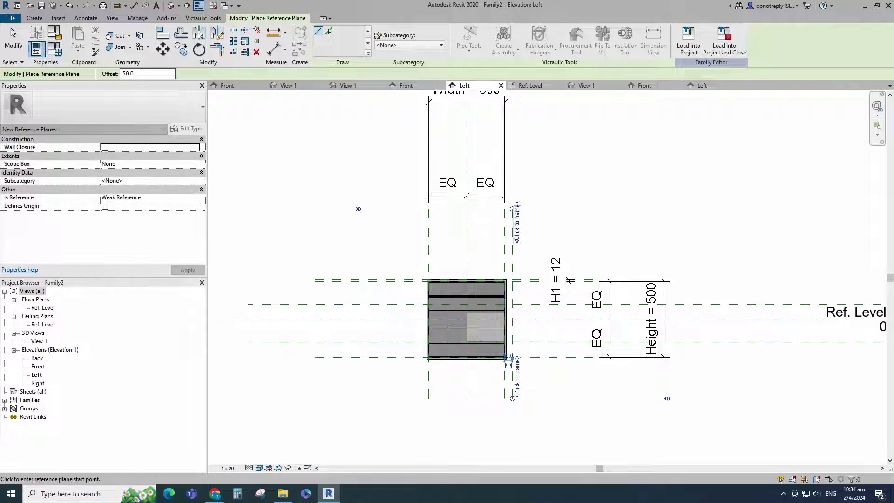
- Add an aligned dimension between the frame's right-hand width plane and the new offset reference plane
key(d)
key(i)
click(504, 386)
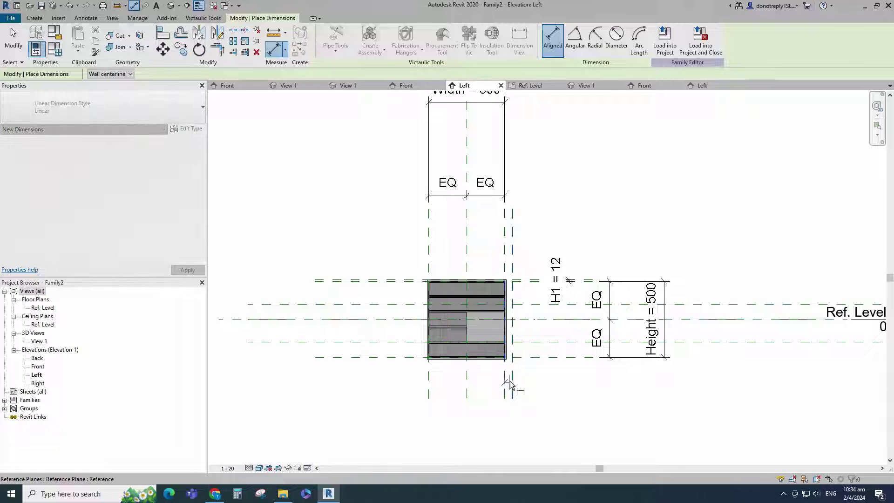
click(512, 381)
scroll(586, 261, down, 3)
scroll(580, 370, up, 2)
click(585, 394)
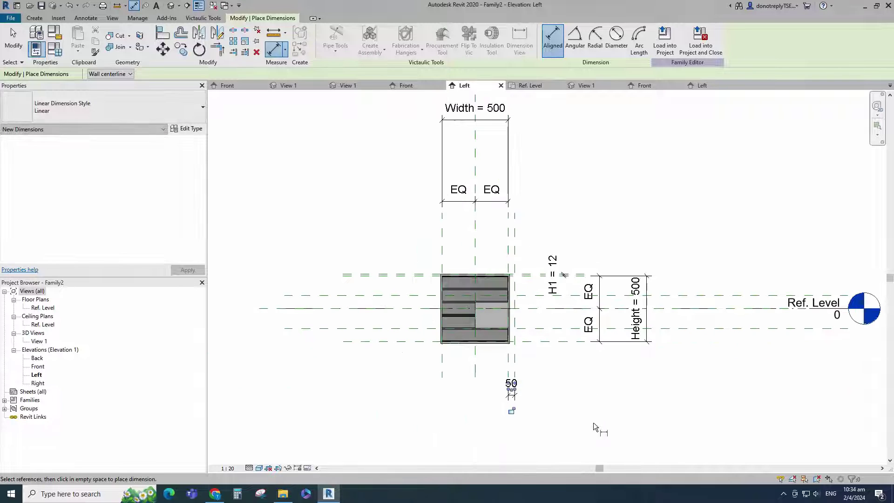
key(Escape)
key(Escape)
- Label the 50 mm dimension beside the frame with a new instance family parameter named D
click(512, 397)
click(411, 42)
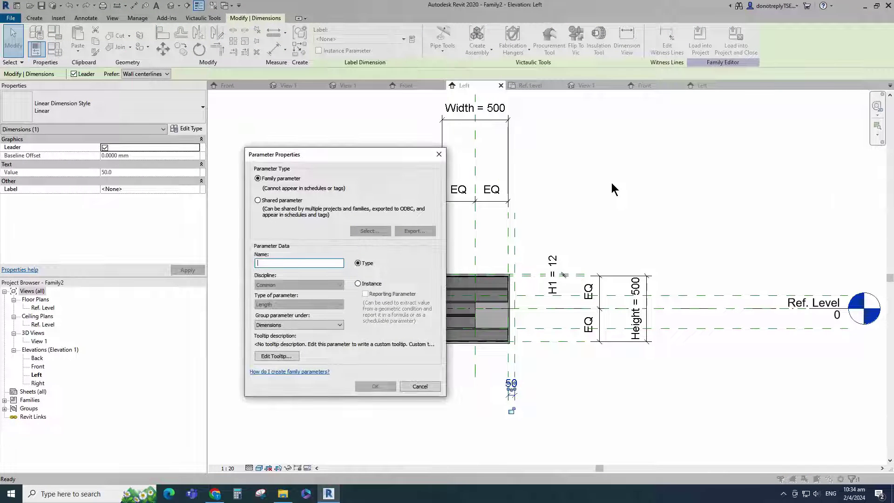
text(D)
click(358, 283)
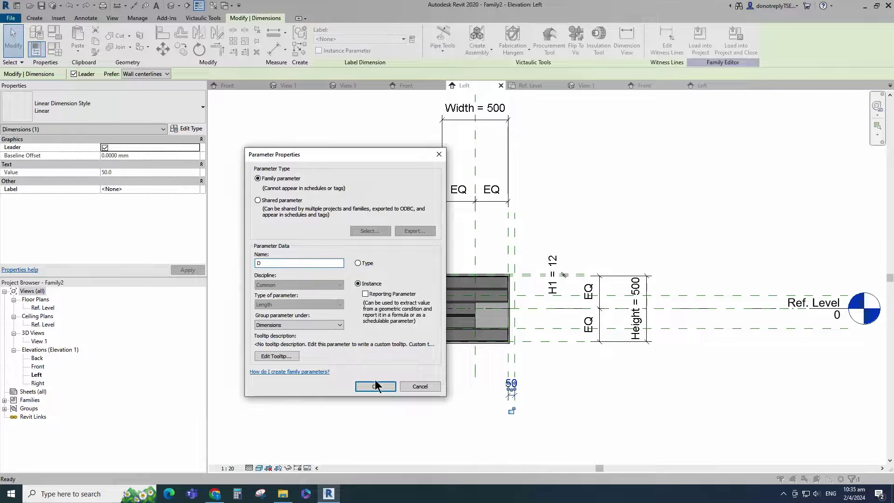
click(375, 386)
click(721, 344)
- Set the formula of parameter D to BW / 2 and apply it to the family
scroll(720, 345, down, 1)
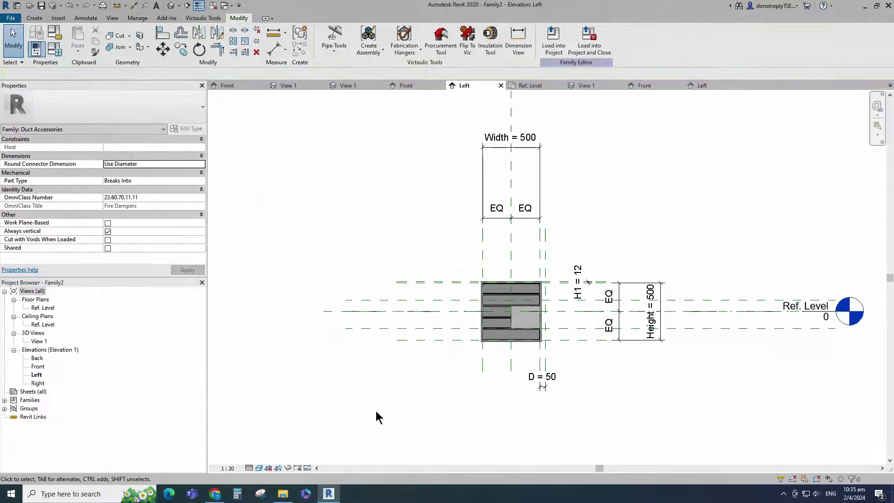
click(54, 48)
click(199, 241)
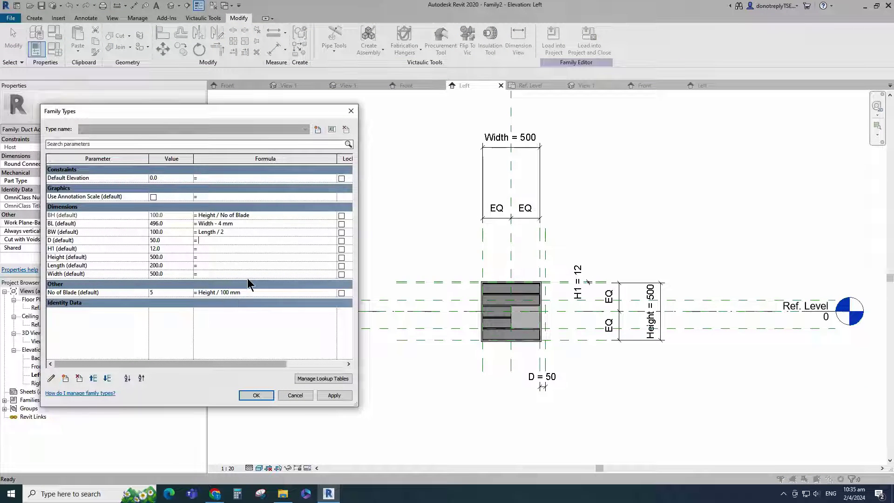
text(BW/2)
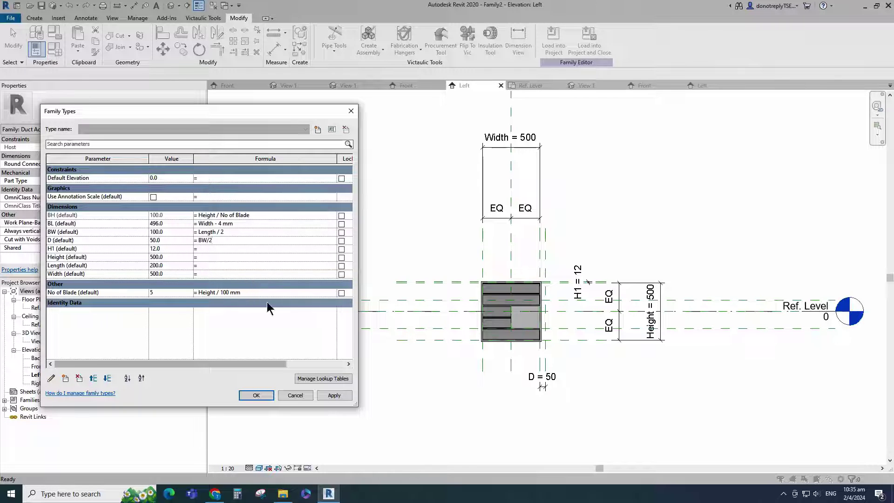
click(334, 395)
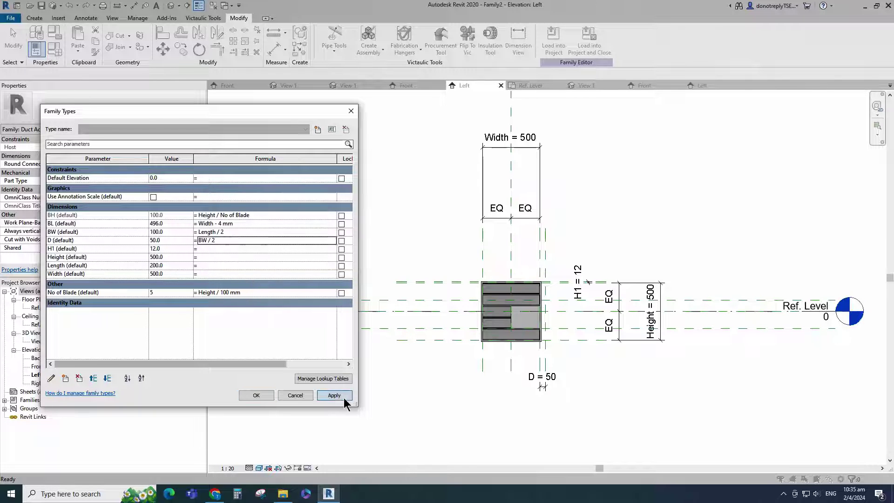
click(256, 394)
- Fit the box extrusion between the frame's right-hand width plane and the D offset plane, lock its faces, and check it in 3D
scroll(557, 426, up, 1)
scroll(578, 333, up, 2)
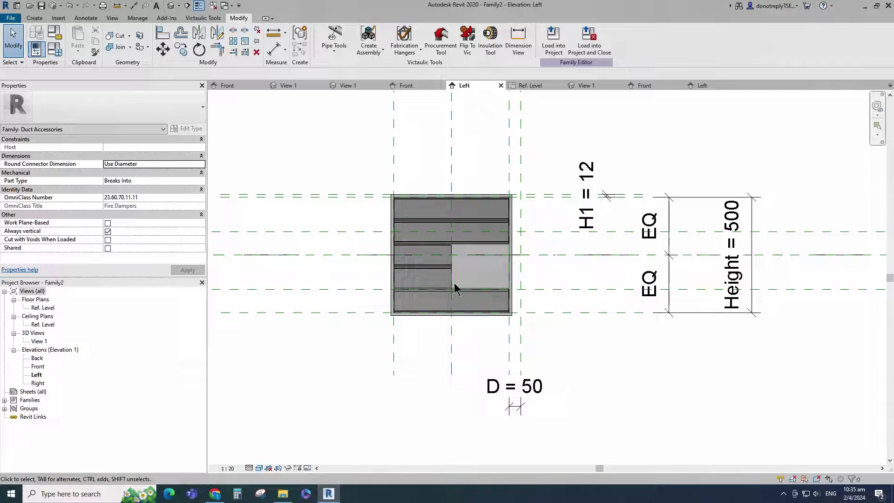
click(508, 287)
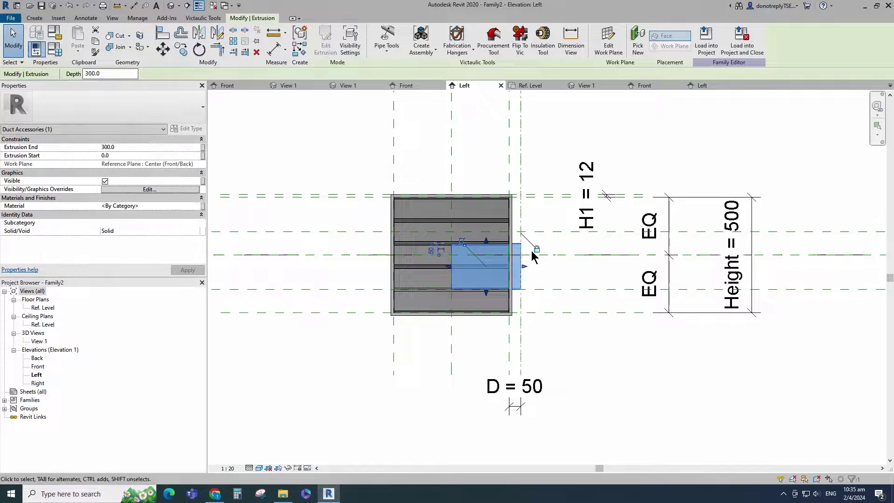
mouse_move(513, 266)
mouse_down()
mouse_move(522, 266)
mouse_move(508, 269)
mouse_up()
click(489, 221)
click(606, 380)
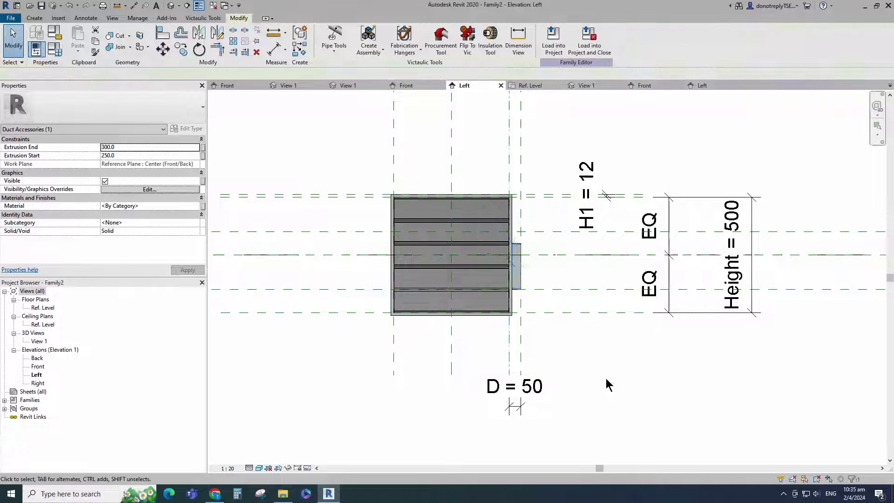
scroll(614, 386, down, 1)
double_click(42, 343)
shift+middle_drag(661, 410, 608, 435)
- In the Front elevation, start an extrusion and sketch an 8 mm radius circle where the centre planes cross inside the rounded box
double_click(38, 366)
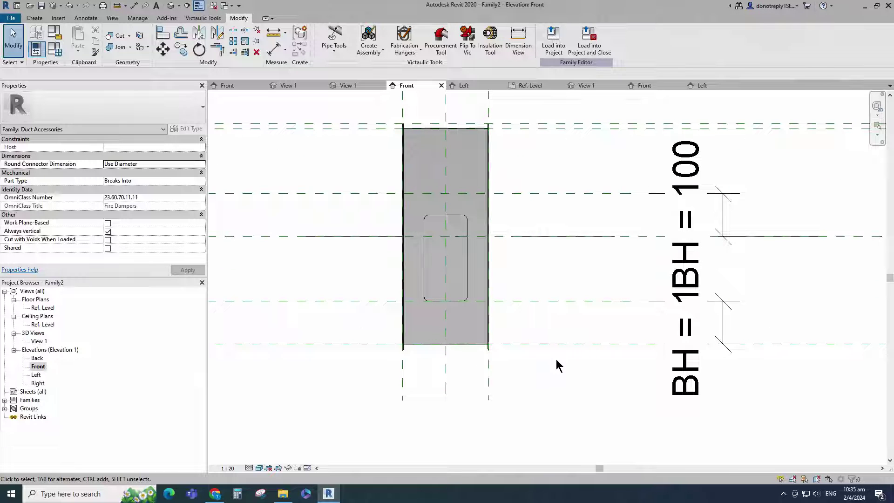
click(35, 18)
click(85, 50)
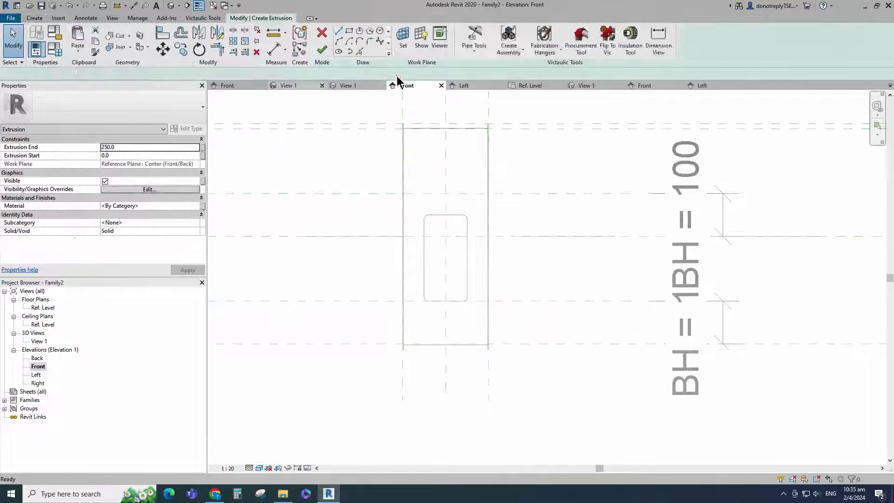
scroll(451, 228, up, 2)
click(443, 241)
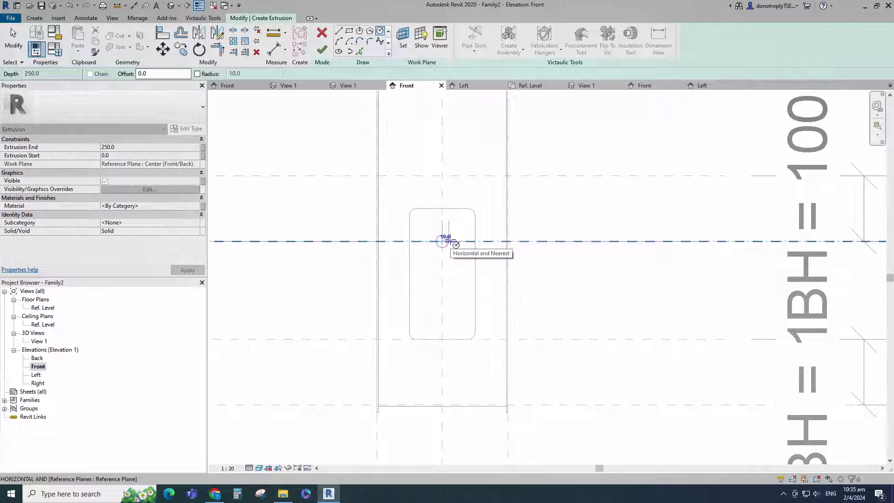
click(447, 241)
click(445, 241)
key(Escape)
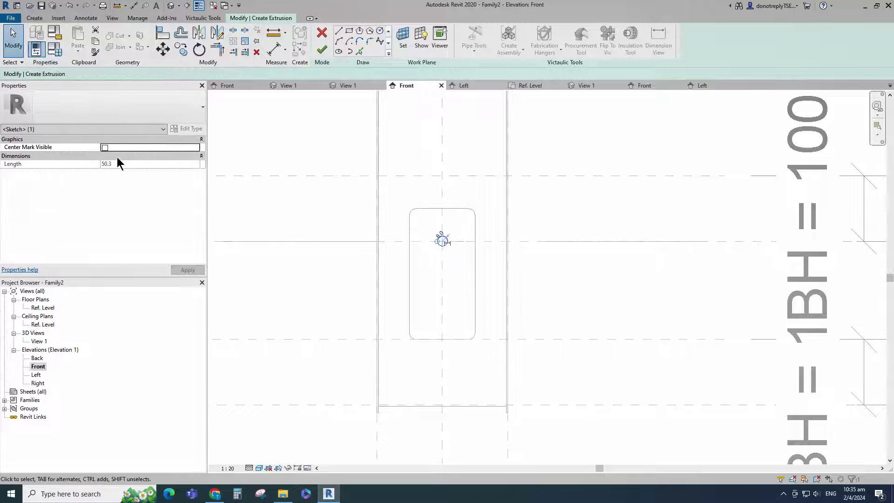
- Align and lock the circle's centre to the vertical and horizontal centre planes, and finish the extrusion
key(a)
key(l)
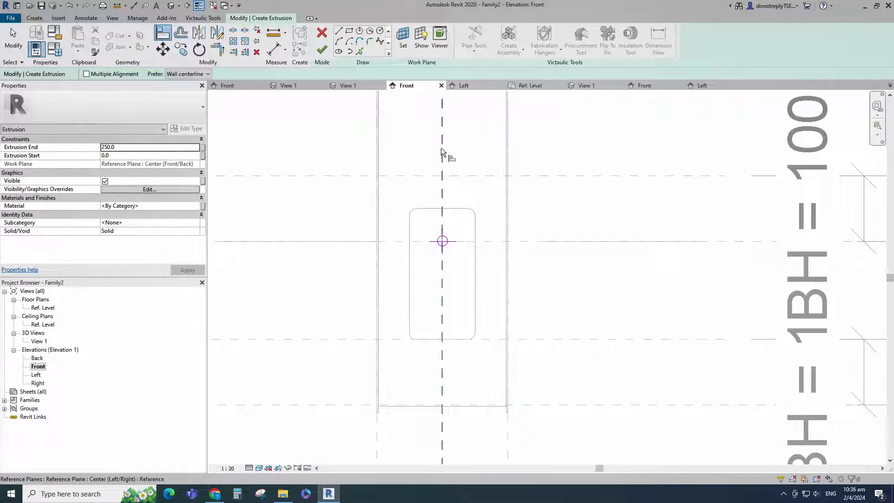
click(546, 241)
click(452, 248)
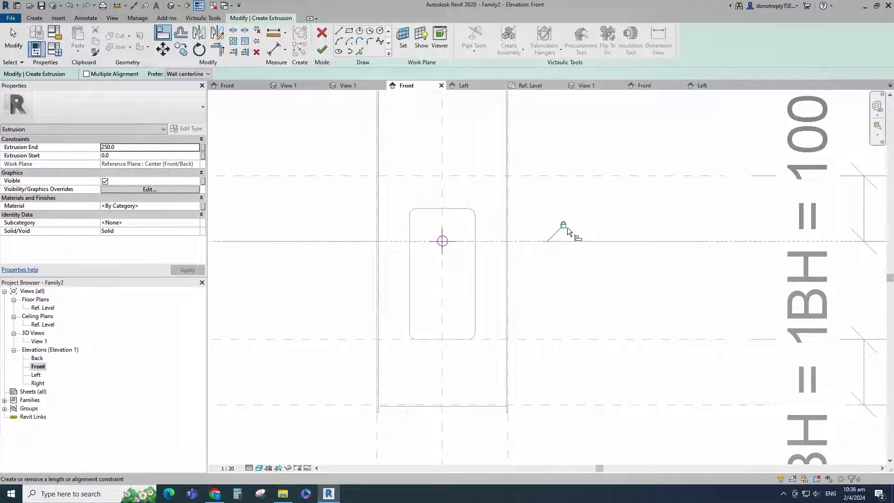
scroll(566, 267, down, 2)
key(Escape)
key(Escape)
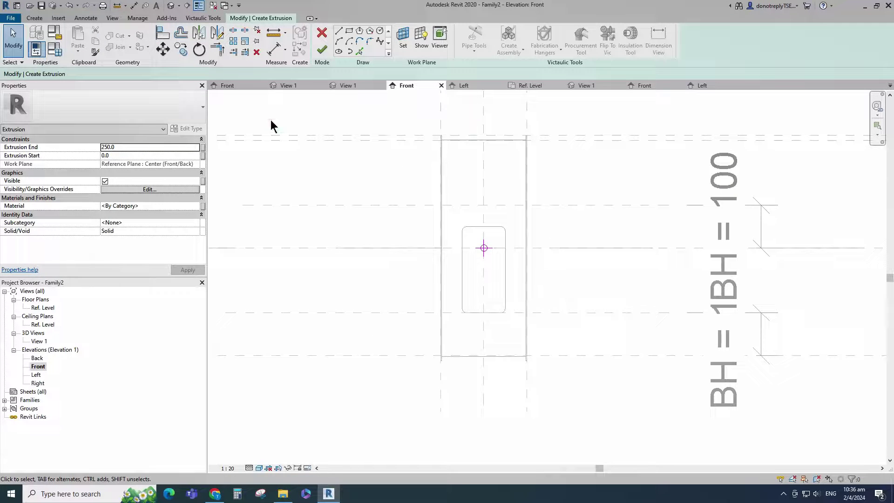
click(321, 50)
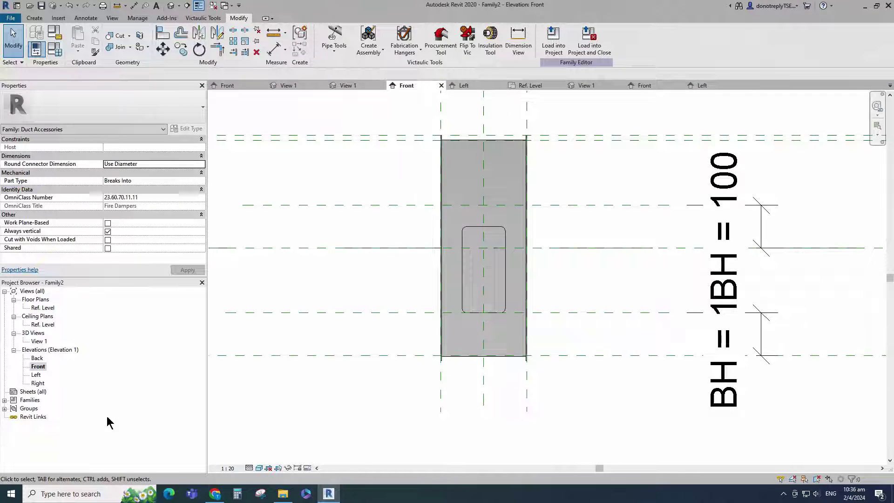
- In the Left elevation, add a vertical reference plane offset 40 mm outside the box's outer plane
double_click(36, 374)
scroll(495, 313, up, 2)
scroll(581, 353, down, 1)
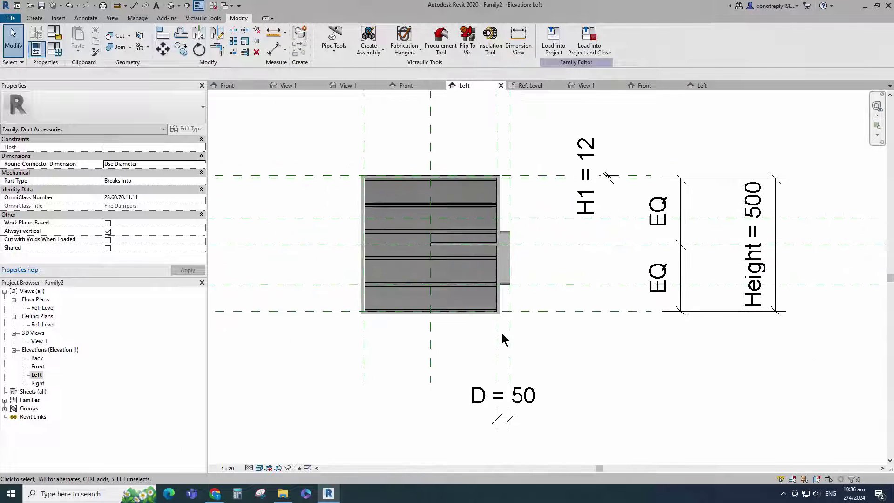
click(508, 340)
click(298, 49)
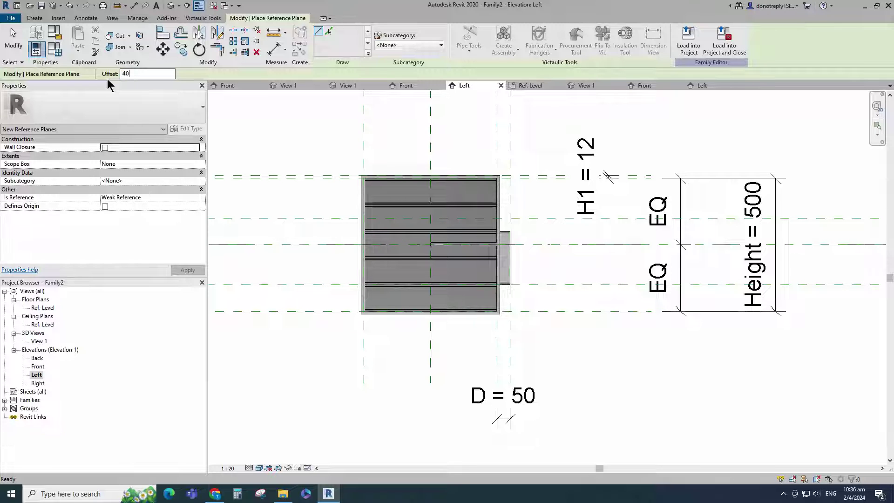
click(329, 31)
scroll(432, 131, down, 1)
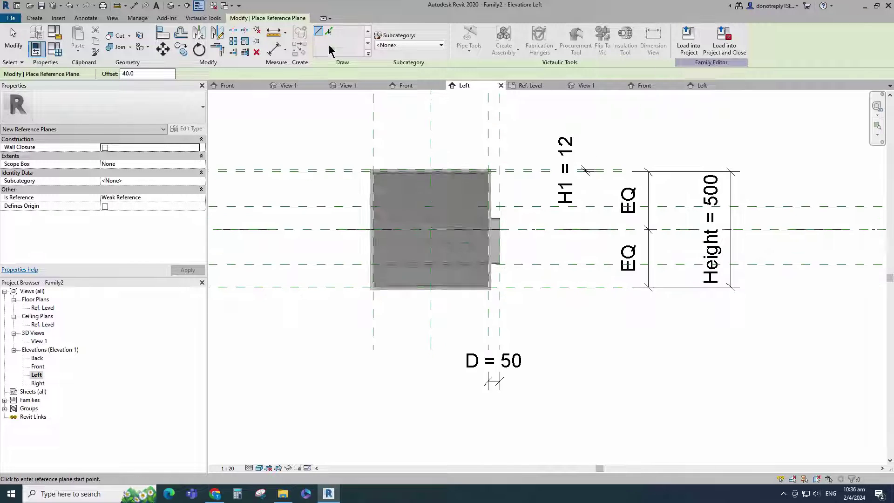
- Add an aligned dimension between the box's outer plane and the new 40 mm offset plane, and lock it
key(d)
key(i)
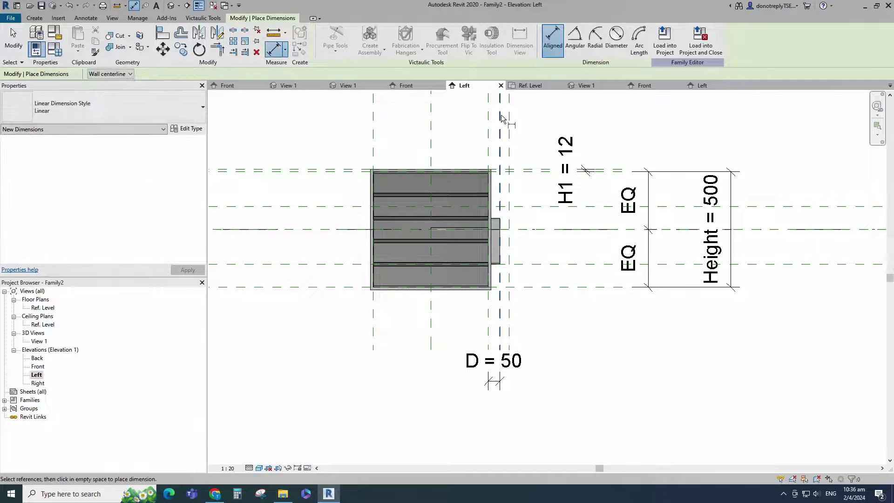
scroll(519, 308, down, 2)
click(505, 157)
click(513, 158)
scroll(538, 169, up, 3)
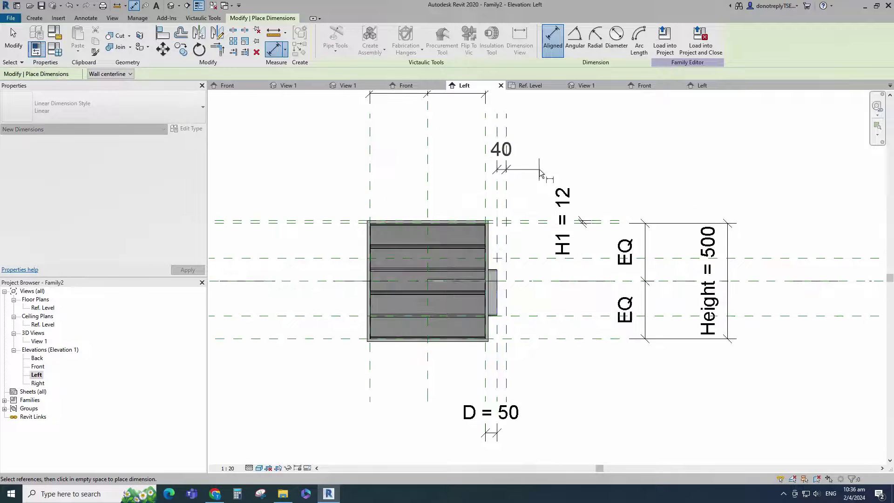
click(552, 170)
scroll(552, 180, down, 1)
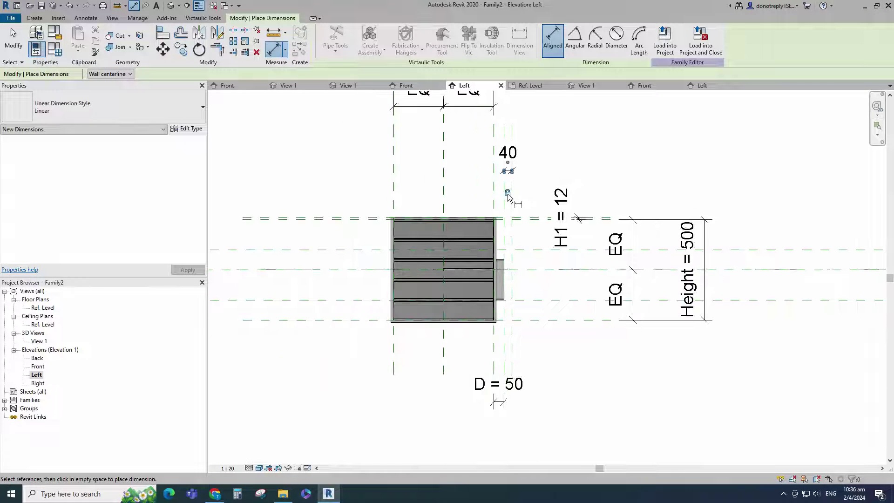
key(Escape)
- Fit the round rod extrusion between the box's outer plane and the 40 mm offset plane, lock its outer end, and check it in 3D
scroll(475, 290, up, 1)
click(512, 289)
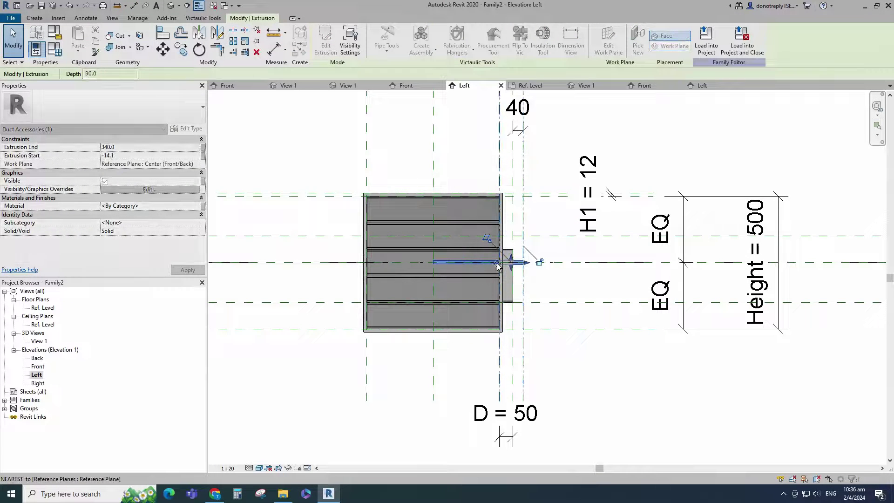
key(a)
key(l)
click(522, 288)
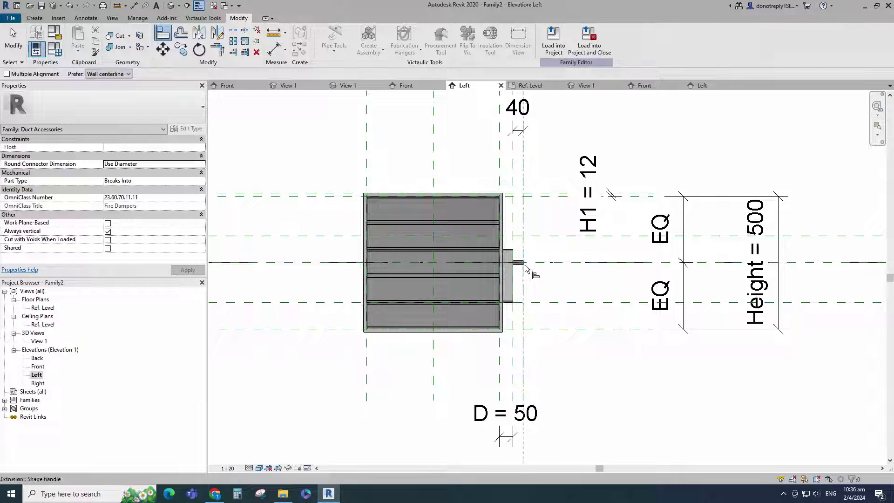
click(522, 262)
click(538, 261)
key(Escape)
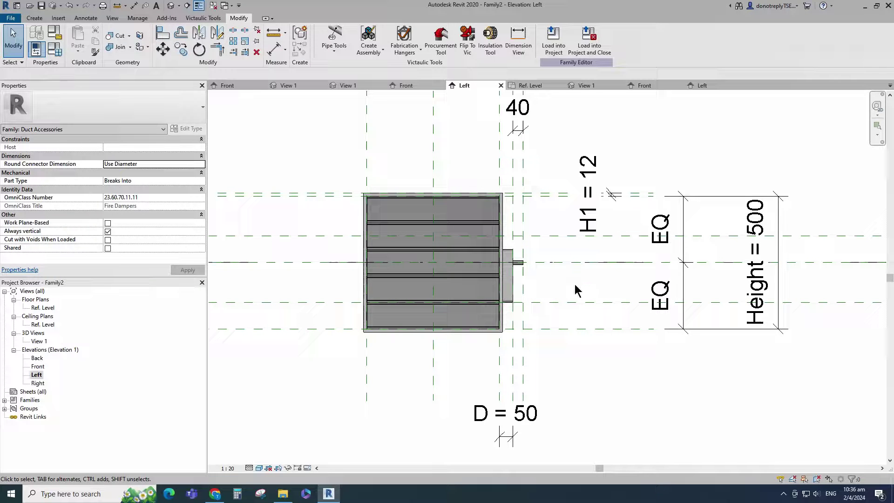
scroll(576, 292, down, 2)
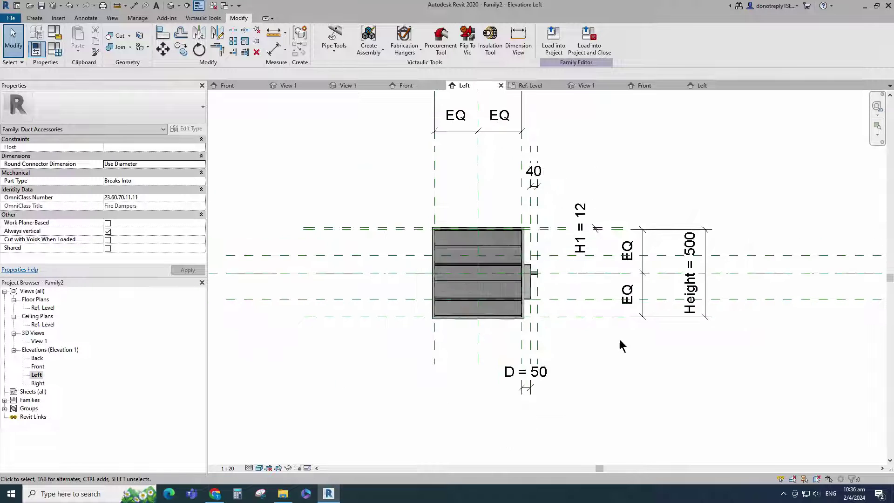
double_click(39, 342)
shift+middle_drag(517, 401, 295, 398)
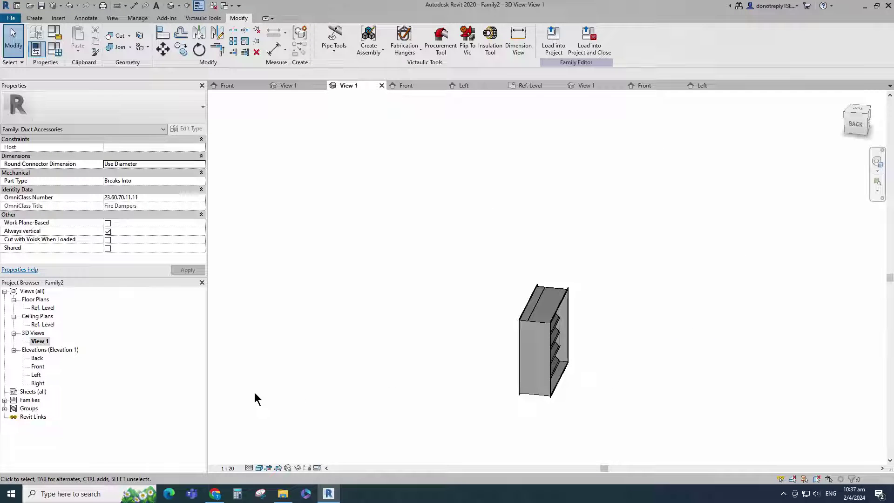
- In the Ref. Level plan, add horizontal reference planes offset 125 mm midway between the centre plane and each frame width plane
double_click(41, 308)
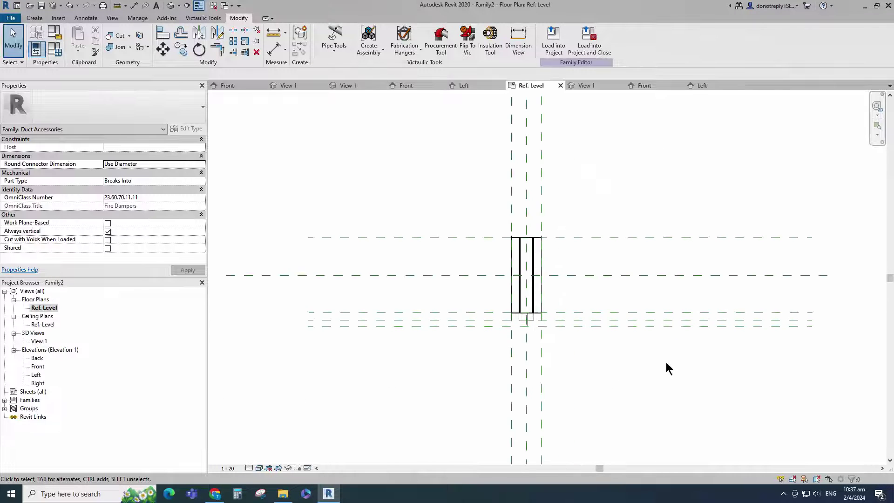
click(612, 246)
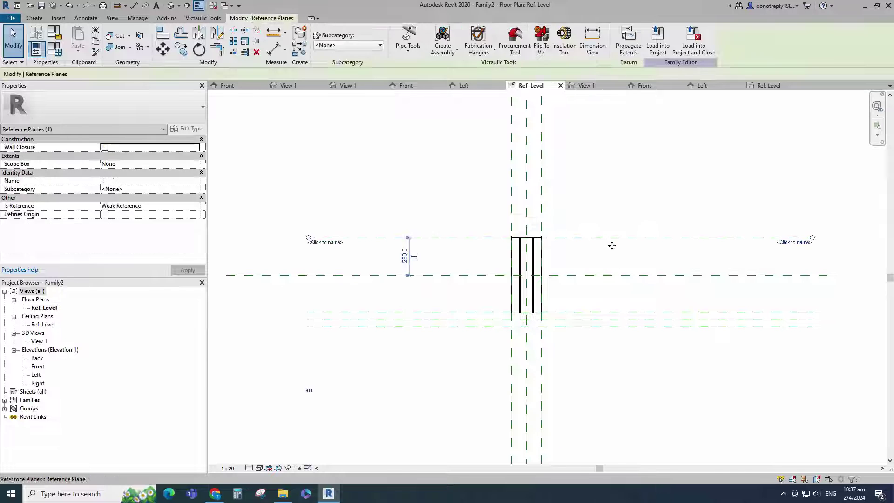
click(299, 50)
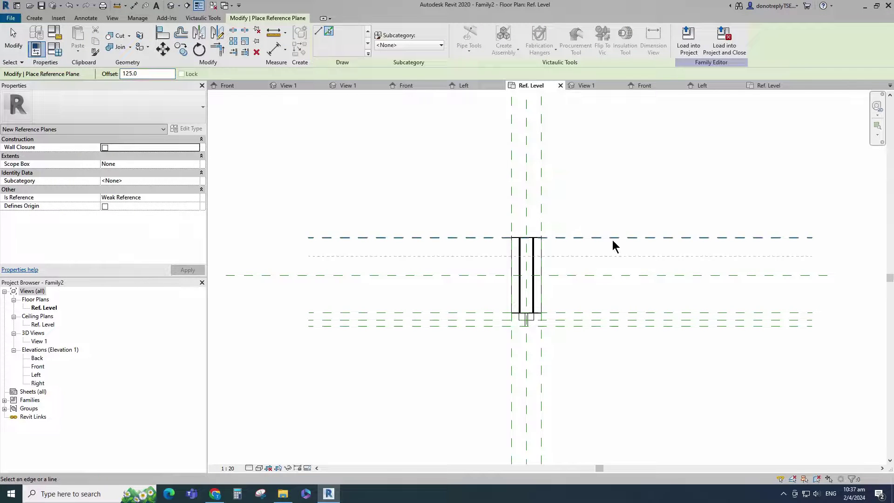
click(624, 244)
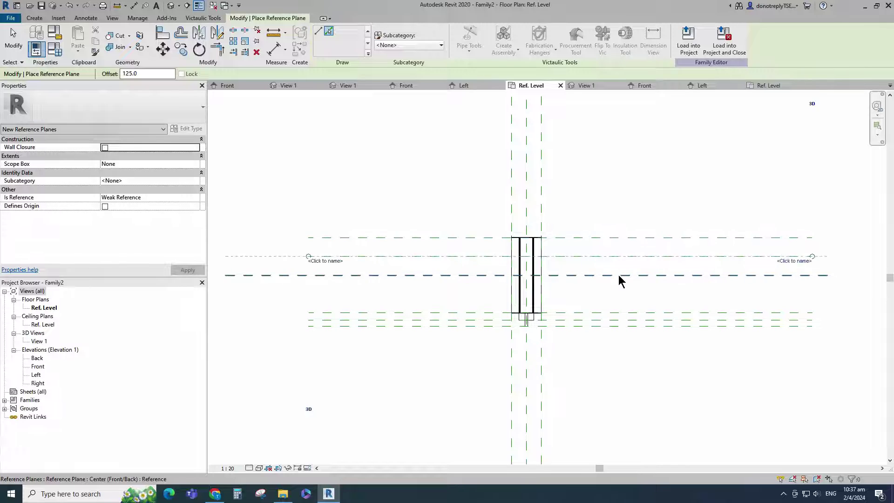
- Dimension the centre plane, the upper intermediate plane and the frame's upper width plane, and set the spacing equal
key(d)
key(i)
click(700, 275)
click(686, 256)
click(680, 237)
click(679, 221)
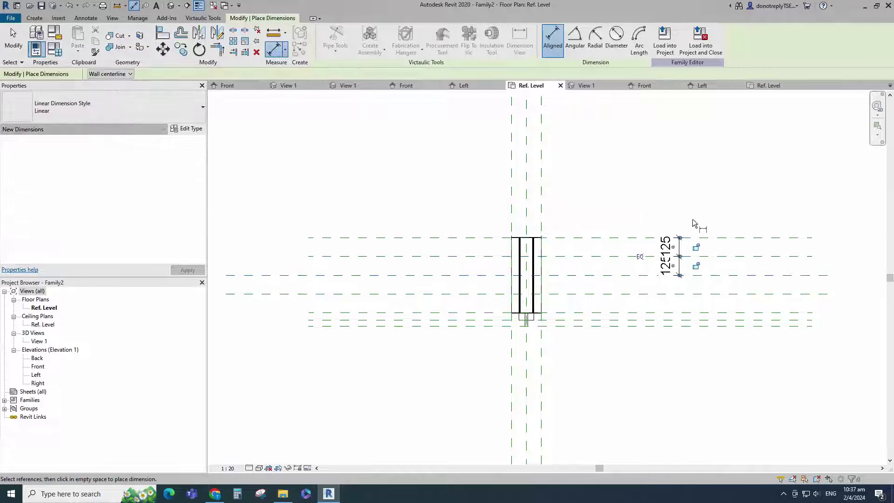
click(640, 257)
- Dimension the centre plane, the lower intermediate plane and the frame's lower width plane, and set the spacing equal
click(643, 276)
click(642, 293)
click(648, 313)
click(680, 378)
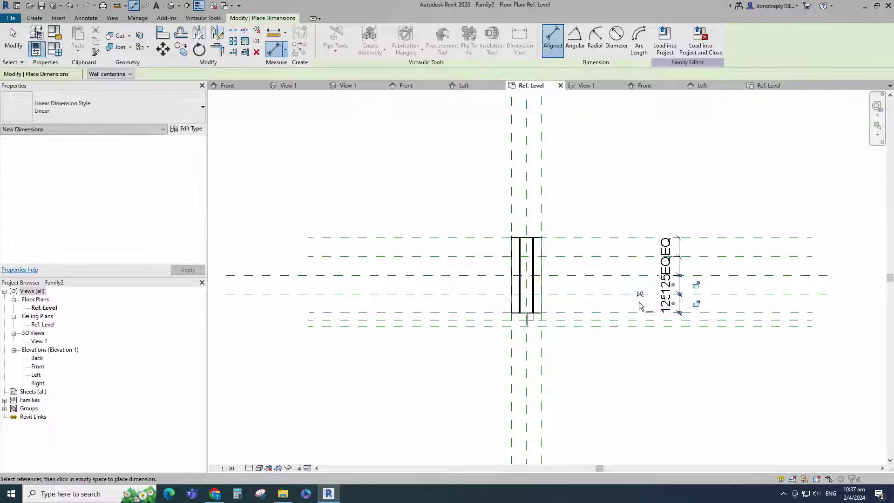
click(639, 294)
scroll(466, 254, up, 2)
scroll(443, 264, down, 1)
key(Escape)
key(Escape)
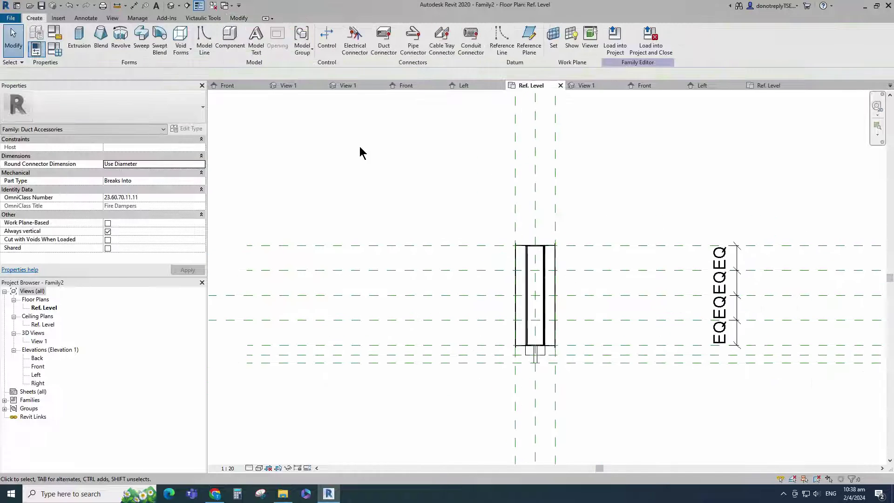
- Draw a symbolic-line circle of 50 mm radius at the intersection of the damper's centre planes in the Ref. Level plan
click(93, 20)
click(155, 38)
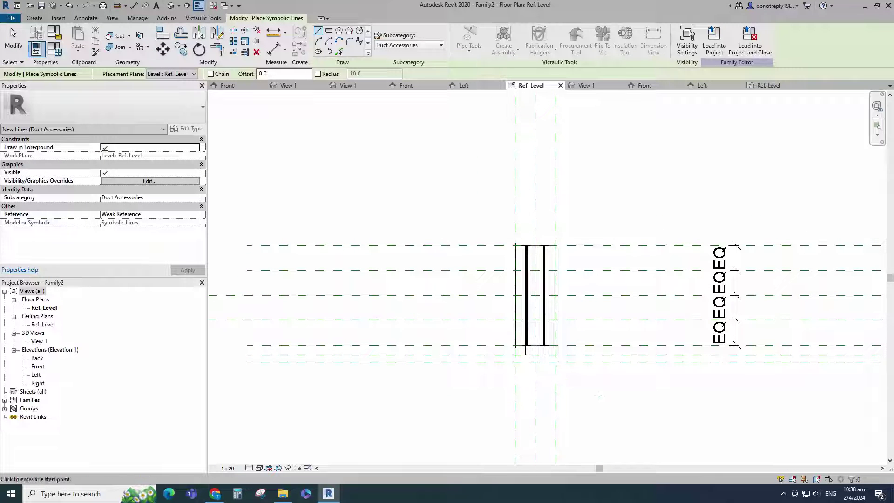
scroll(621, 364, up, 1)
scroll(512, 284, up, 1)
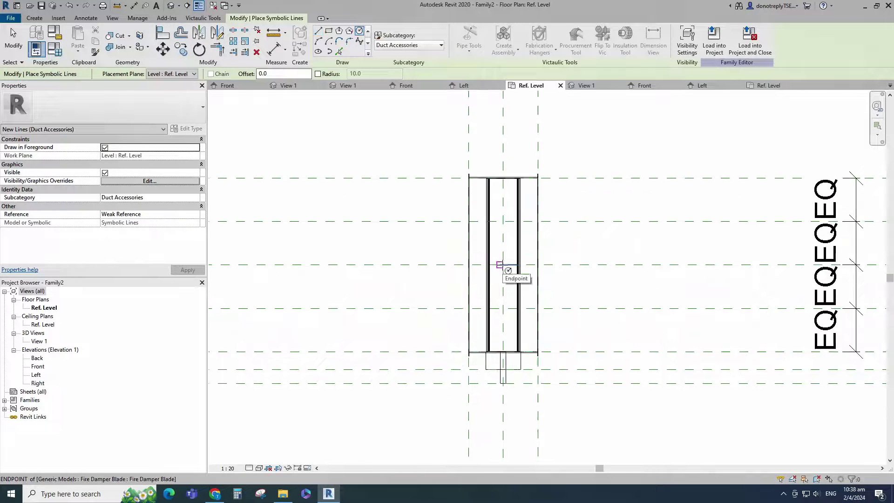
scroll(507, 270, up, 1)
click(502, 260)
click(527, 260)
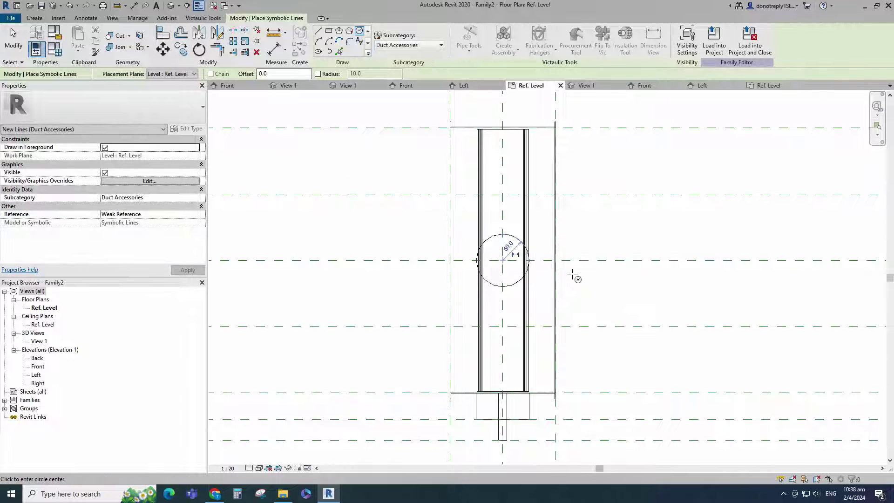
key(Escape)
key(Escape)
- Make the circle's center mark visible and align the circle's centre with the centre reference planes
click(509, 287)
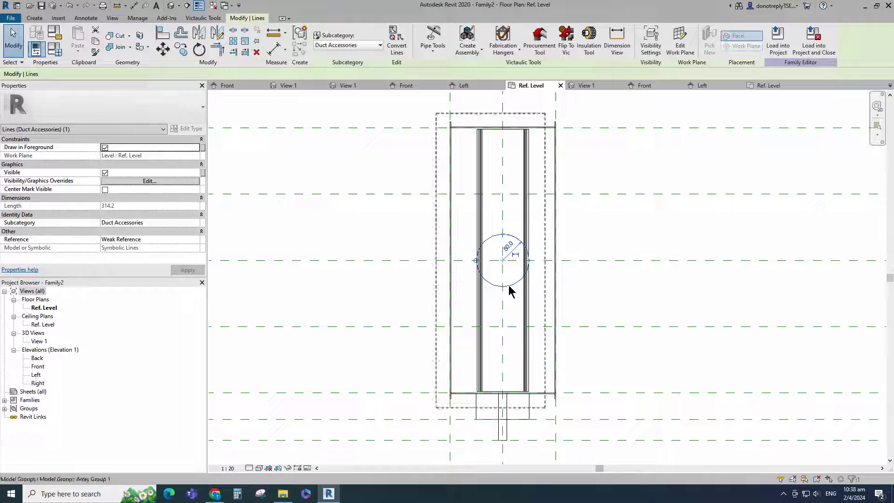
click(105, 190)
key(a)
key(l)
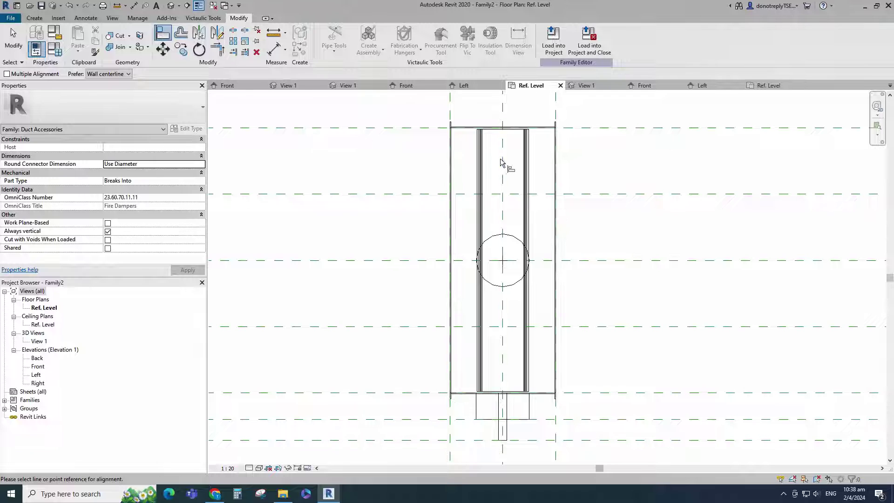
scroll(481, 251, down, 2)
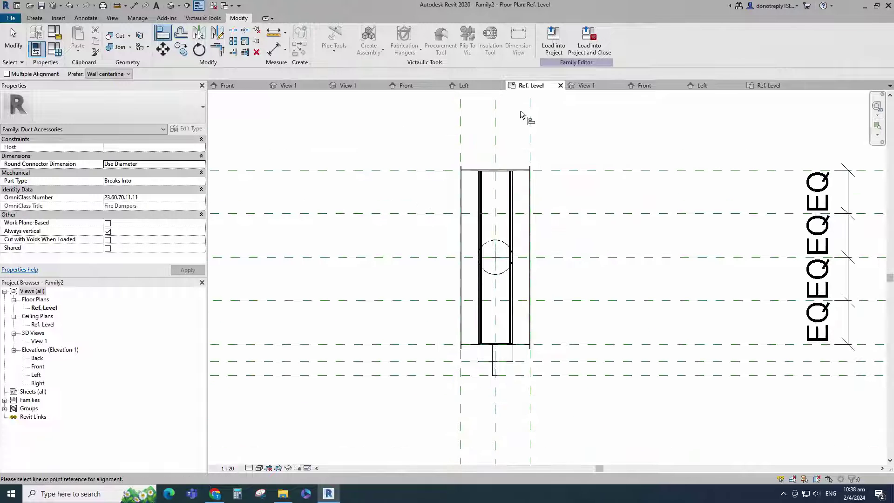
click(499, 265)
- Add a diameter dimension to the plan circle and set the view scale to 1:10
click(285, 50)
click(295, 124)
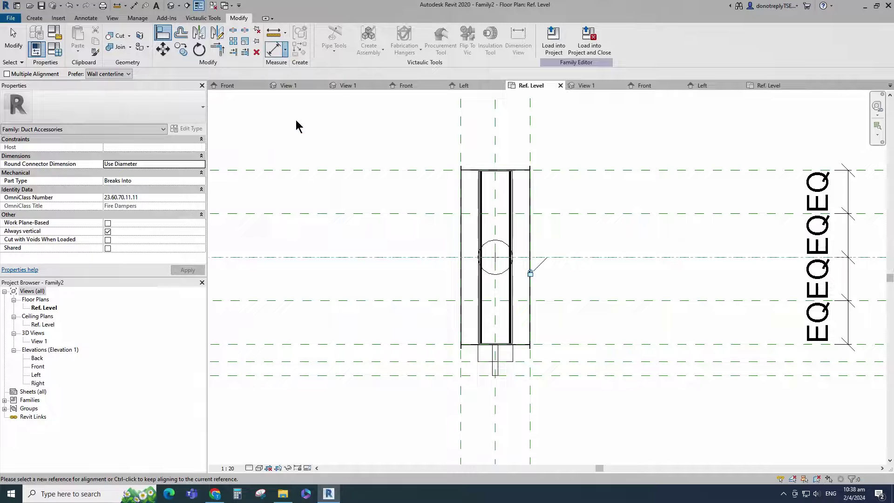
click(509, 248)
click(549, 241)
key(Escape)
click(231, 468)
click(231, 365)
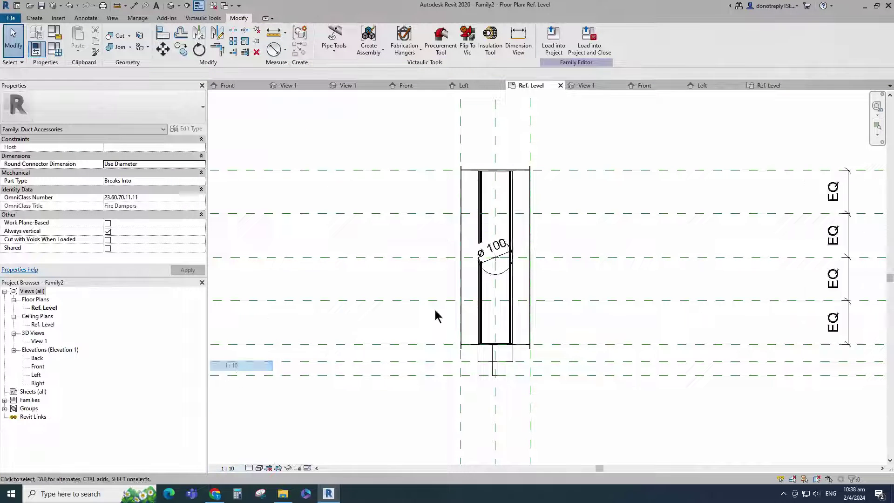
- Label the plan circle's diameter dimension with the BW parameter
scroll(510, 267, up, 2)
click(510, 247)
click(196, 180)
click(132, 209)
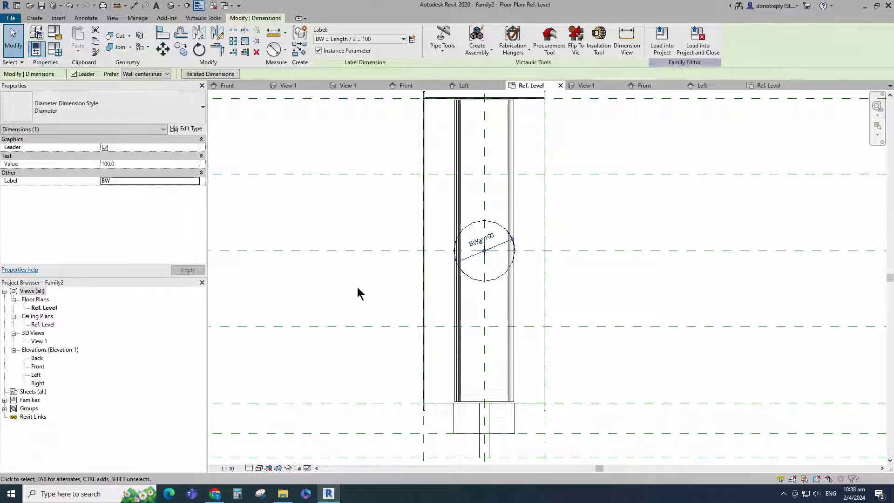
click(381, 301)
- Draw a diagonal symbolic line through the circle's centre, joining opposite frame length planes at the lower and upper intermediate planes
scroll(381, 302, down, 2)
click(89, 19)
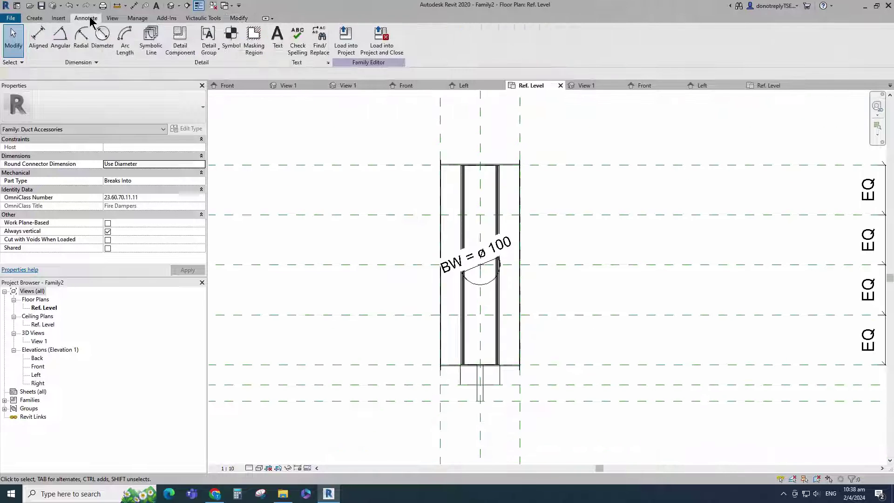
click(152, 45)
scroll(540, 320, up, 1)
scroll(425, 326, up, 1)
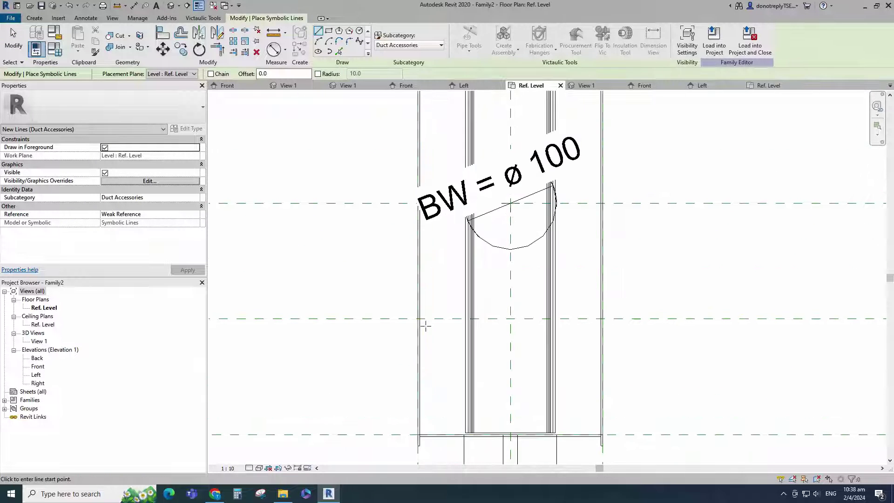
click(417, 319)
scroll(442, 308, down, 2)
scroll(550, 178, up, 2)
click(539, 176)
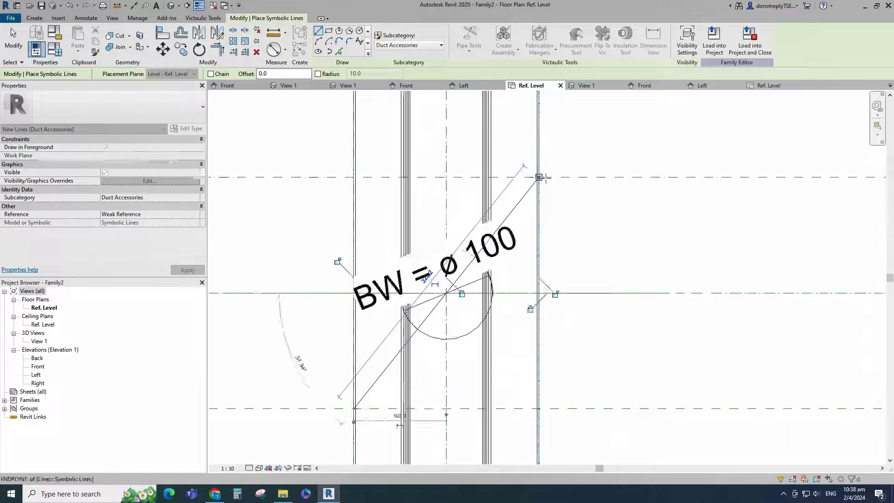
click(539, 177)
scroll(558, 186, down, 1)
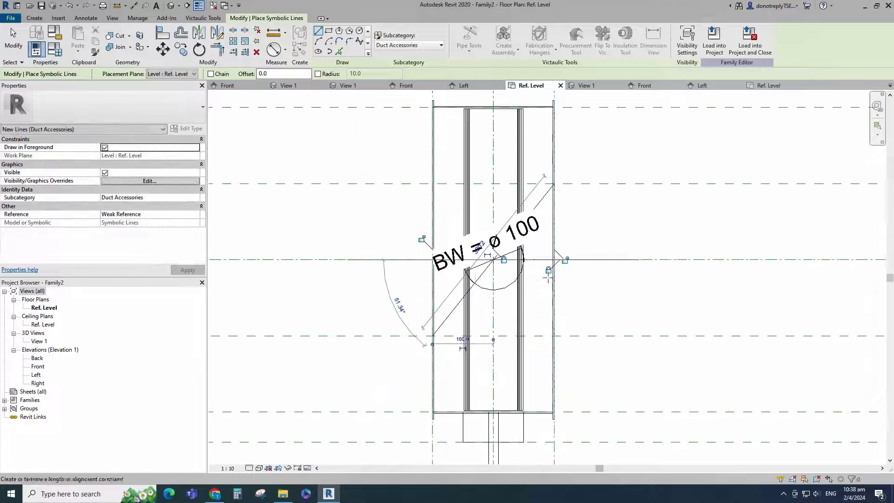
- Align the diagonal line's endpoints with the upper and lower intermediate reference planes and lock them
click(163, 34)
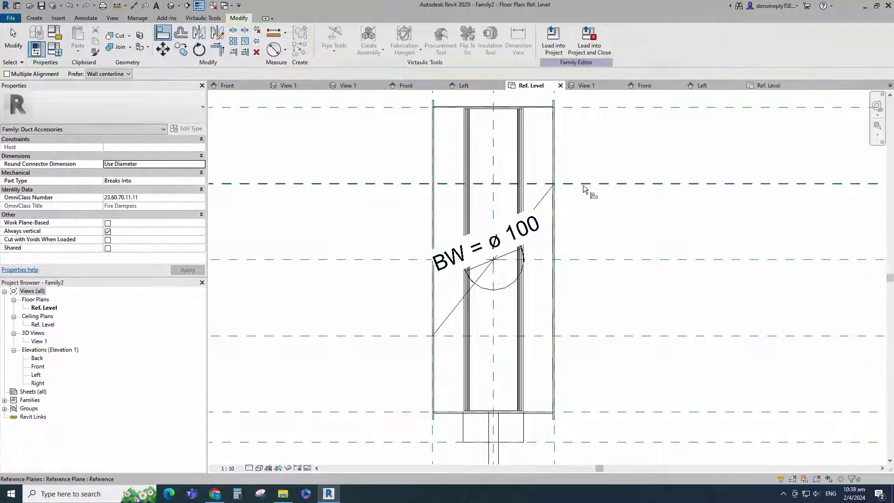
click(555, 185)
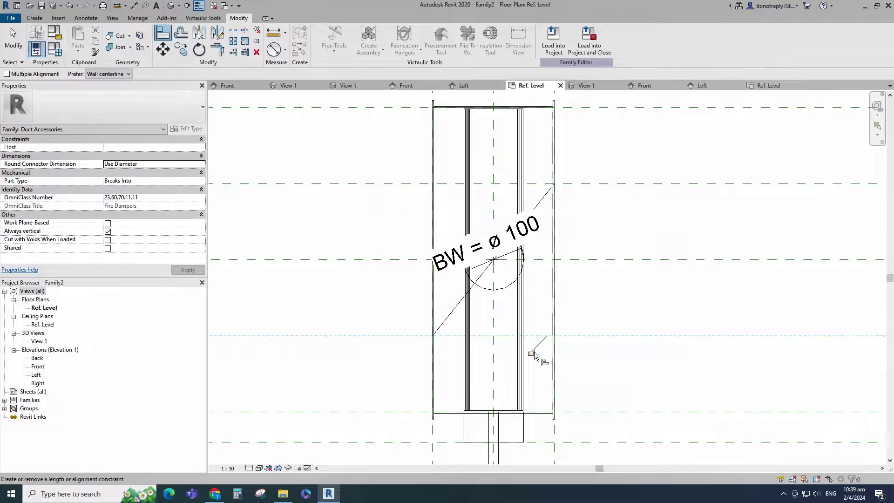
key(Escape)
key(Escape)
scroll(596, 308, down, 3)
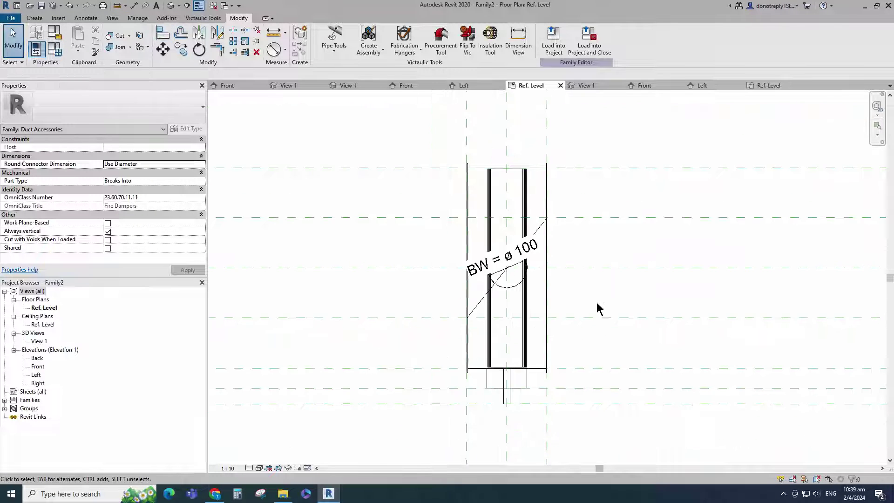
- In the Front elevation, add horizontal reference planes offset 125 mm above the frame's lower plane and below its upper plane
double_click(38, 366)
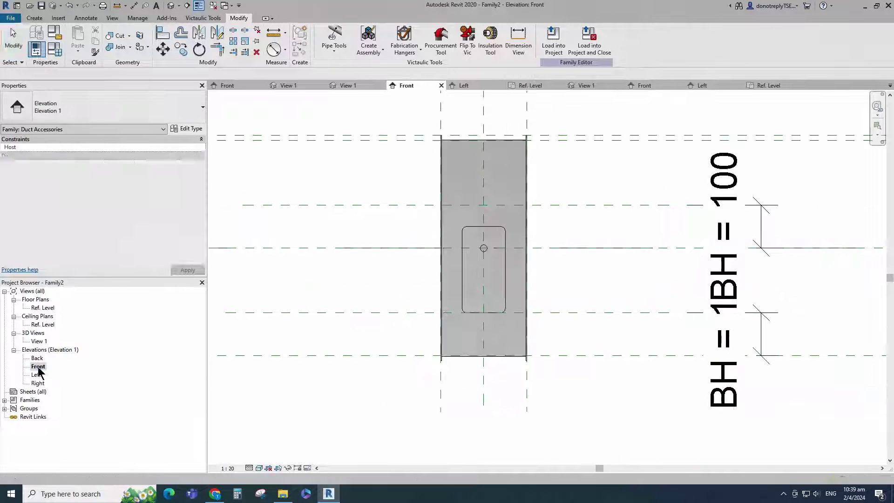
scroll(600, 416, down, 4)
click(393, 271)
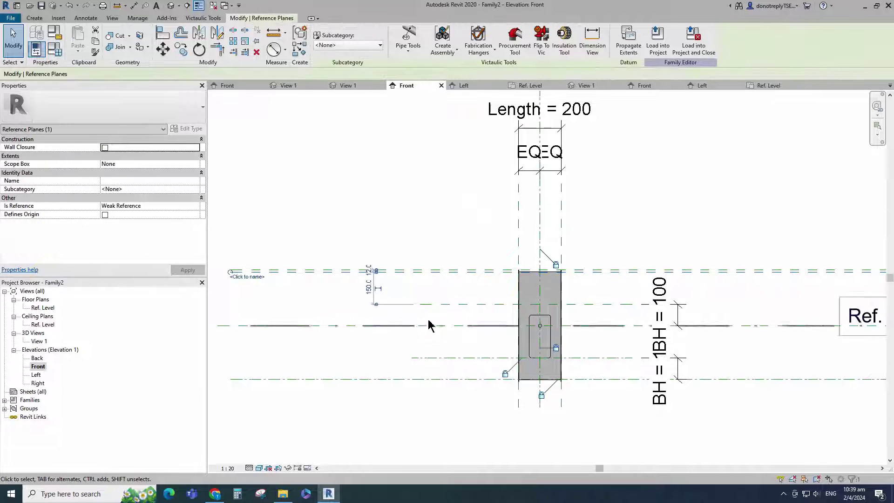
click(303, 51)
drag(146, 73, 88, 81)
text(125)
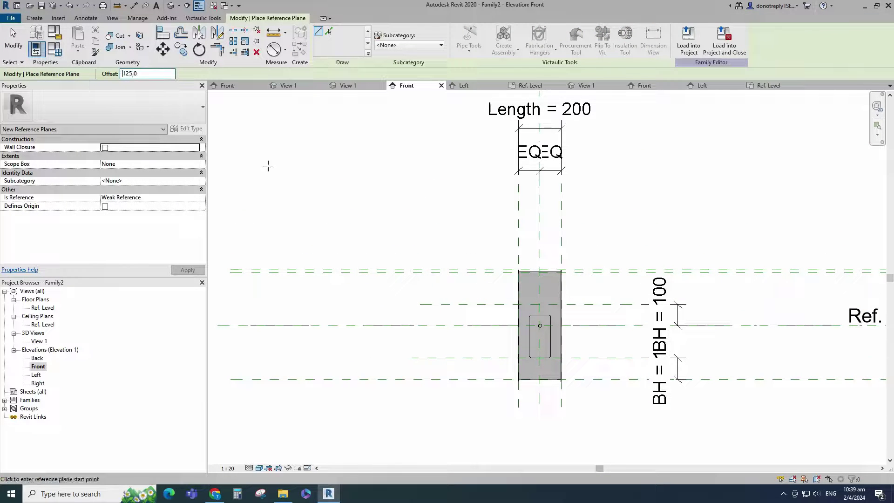
click(371, 271)
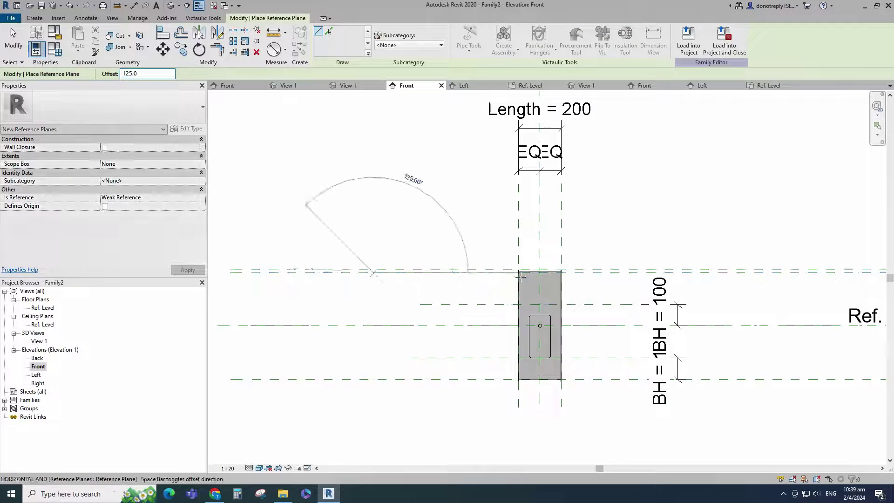
click(719, 272)
click(724, 379)
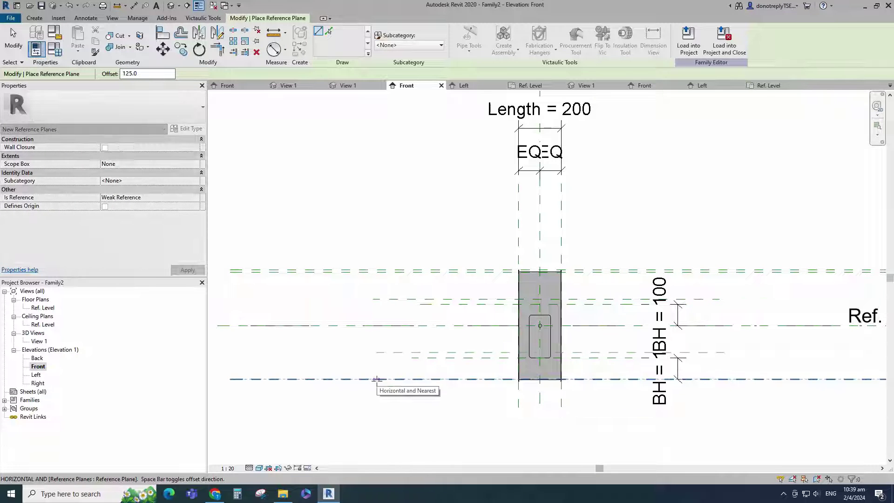
click(377, 378)
- Dimension the Ref. Level, the new upper intermediate plane and the frame's upper plane, and set the spacing equal
click(285, 49)
click(301, 69)
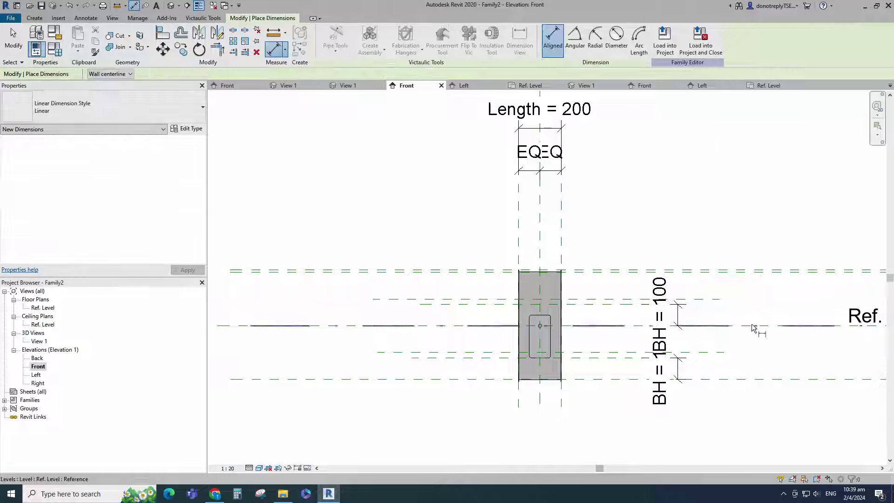
click(749, 325)
click(715, 298)
click(716, 273)
click(758, 295)
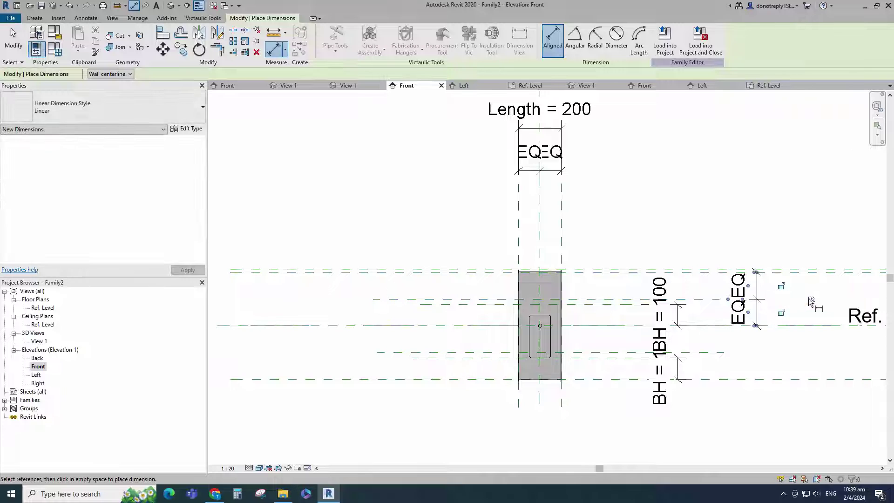
- Dimension the frame's lower plane, the new lower intermediate plane and the Ref. Level, and set the spacing equal
click(770, 378)
click(714, 352)
click(773, 325)
click(756, 411)
click(811, 354)
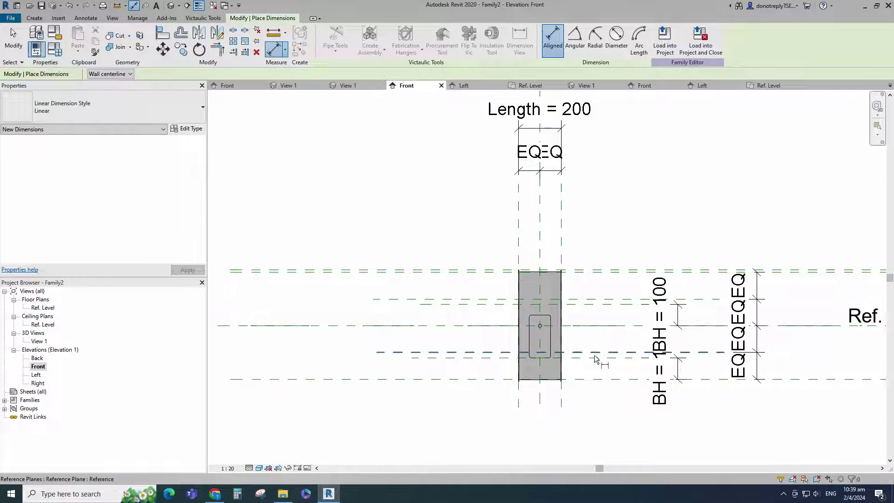
key(Escape)
- Set the Front elevation's visual style to Wireframe
scroll(675, 398, up, 1)
middle_drag(544, 412, 511, 419)
click(259, 468)
click(275, 410)
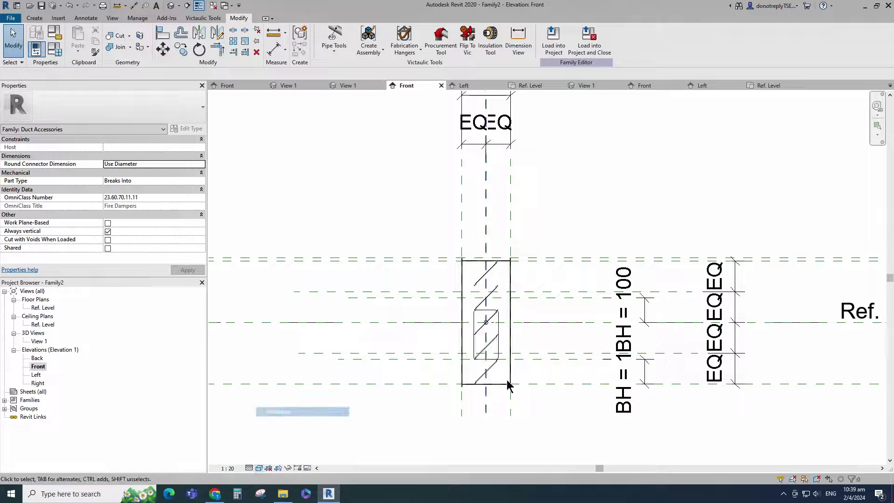
scroll(558, 368, up, 1)
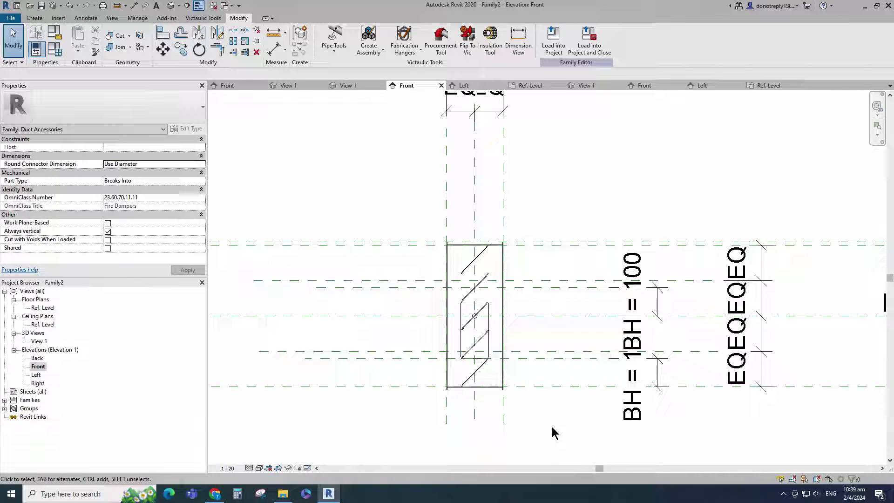
- Draw a symbolic-line circle of 50 mm radius centred on the rod in the Front elevation
click(86, 18)
click(151, 41)
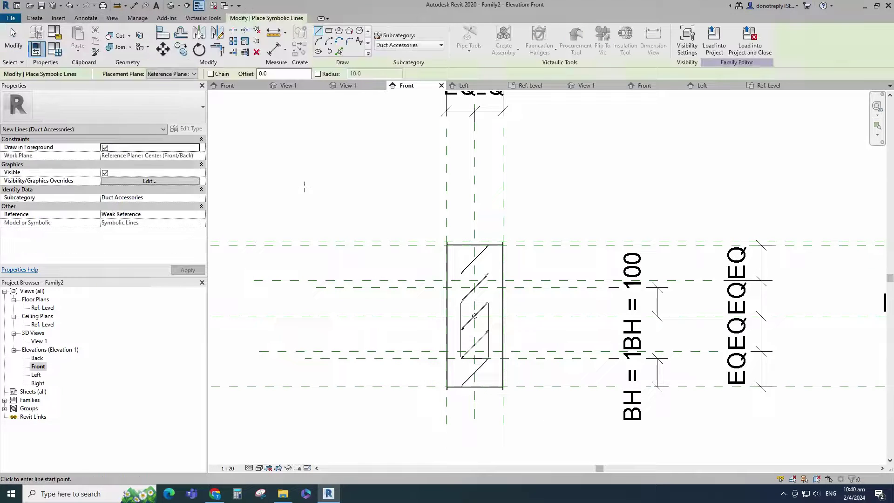
click(359, 31)
scroll(477, 303, up, 6)
click(442, 272)
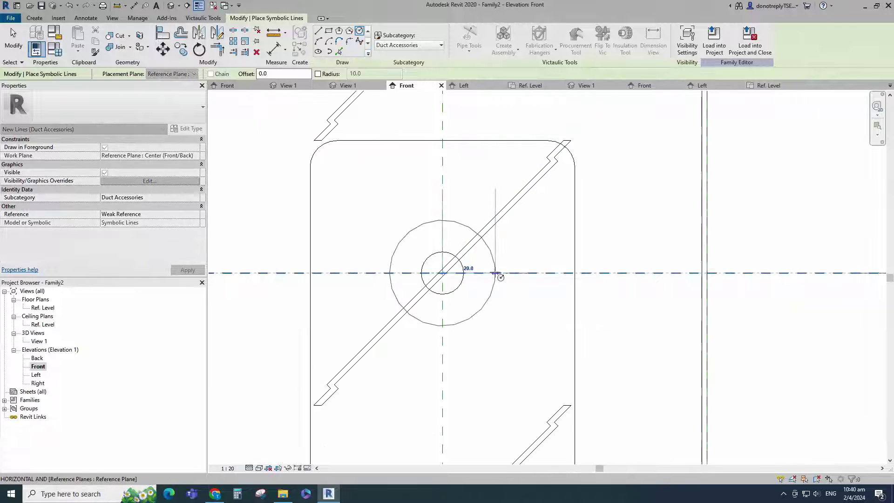
text(50)
key(Return)
scroll(495, 276, down, 5)
key(Escape)
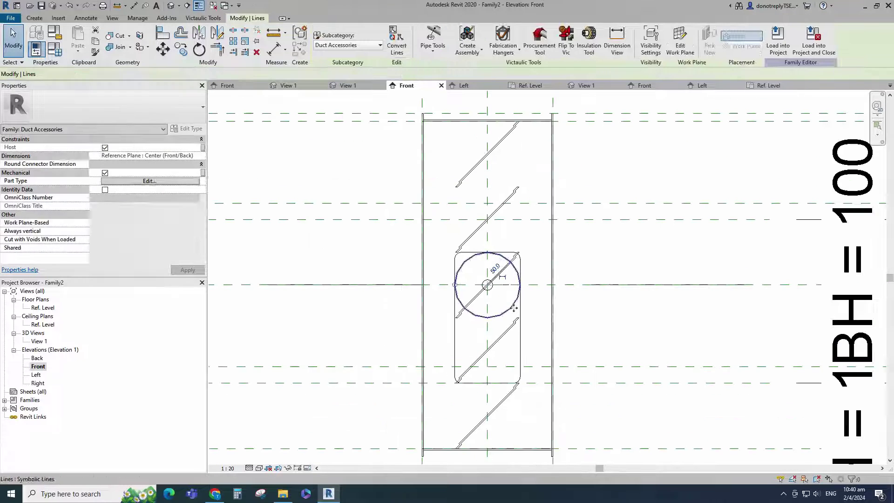
- Make the elevation circle's center mark visible and align its centre with the vertical and horizontal centre planes
click(104, 191)
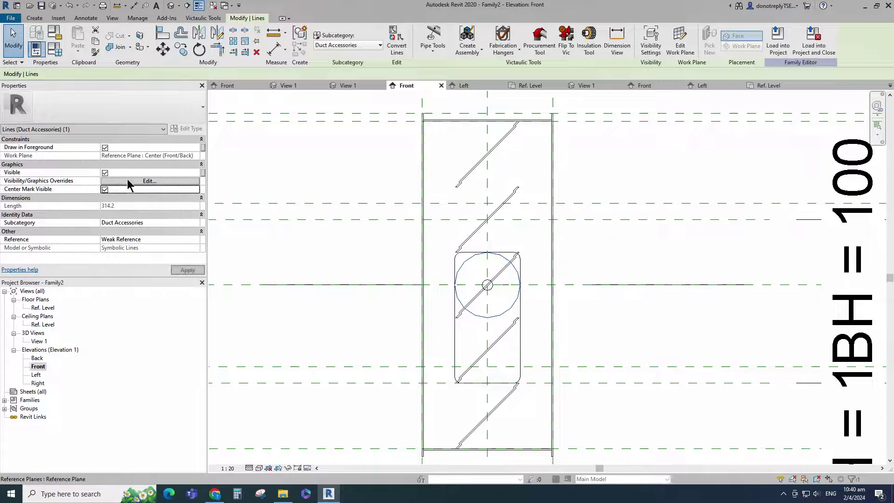
click(162, 33)
scroll(443, 200, down, 4)
click(467, 346)
scroll(471, 253, up, 6)
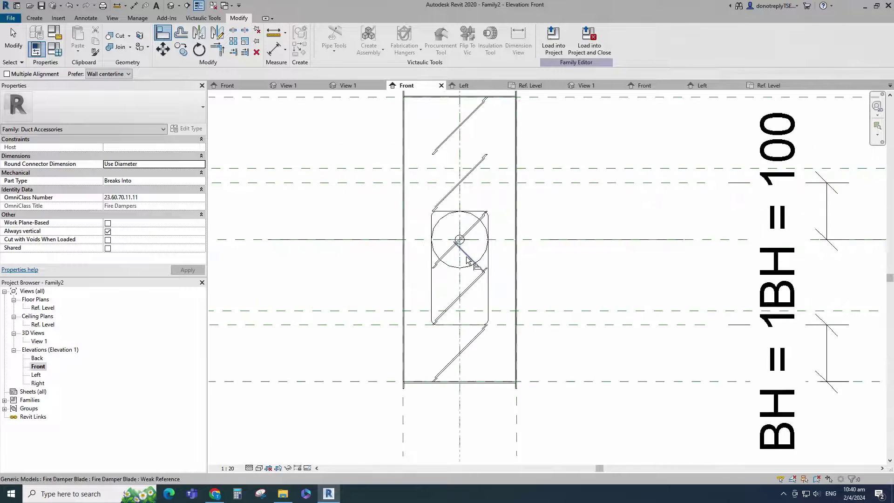
click(455, 235)
scroll(567, 291, down, 6)
scroll(537, 279, up, 5)
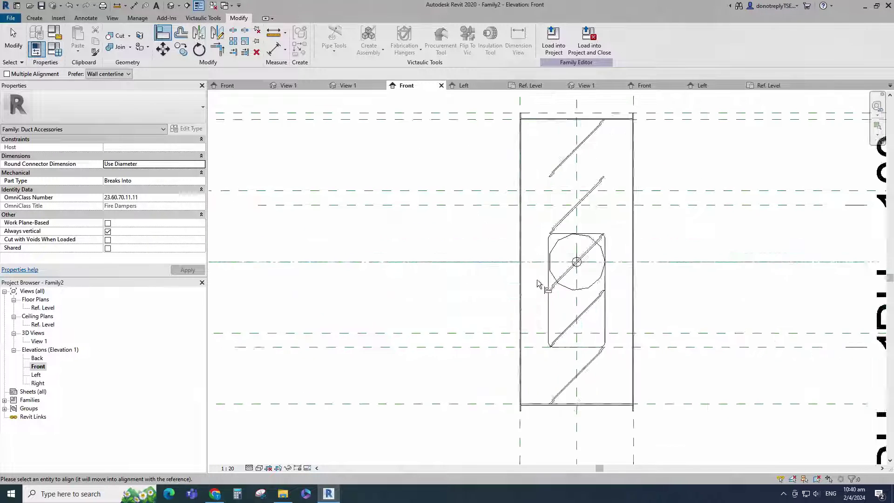
key(Escape)
- Add a diameter dimension to the elevation circle and set the view scale to 1:10
click(285, 49)
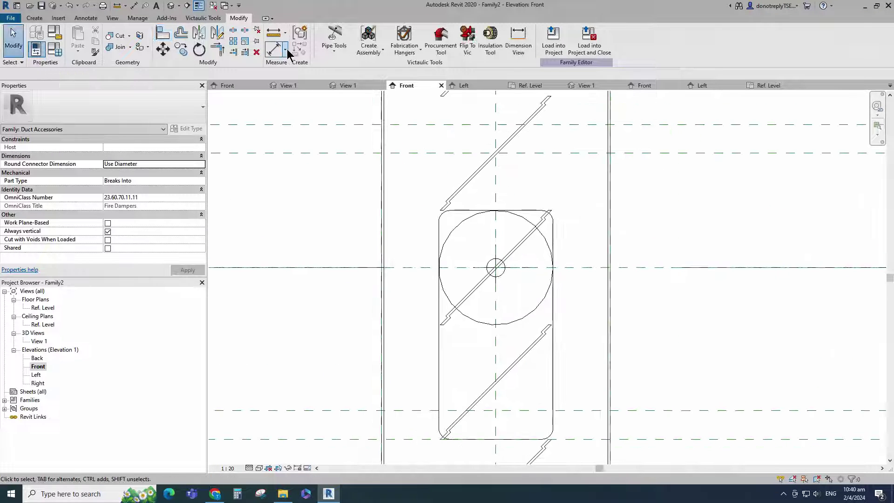
click(317, 142)
click(553, 268)
key(Escape)
key(Escape)
scroll(518, 298, down, 4)
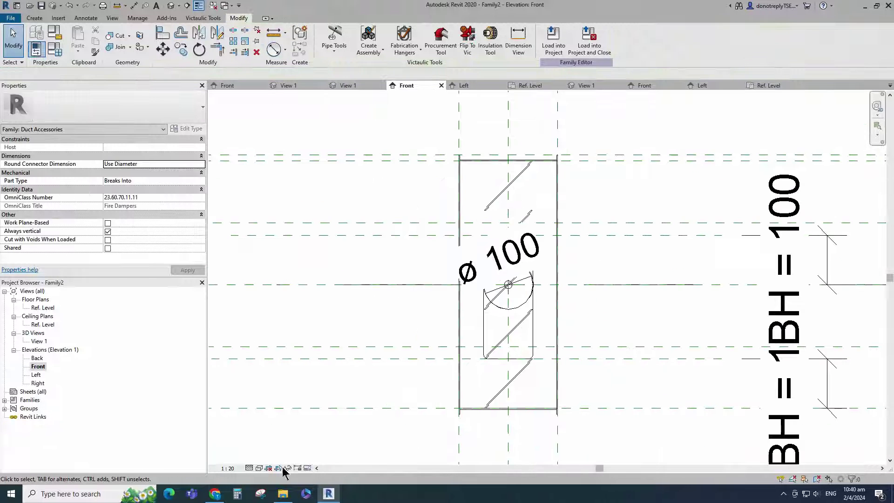
click(227, 467)
click(232, 366)
- Label the elevation circle's diameter dimension with the BW parameter
scroll(540, 265, up, 2)
click(500, 274)
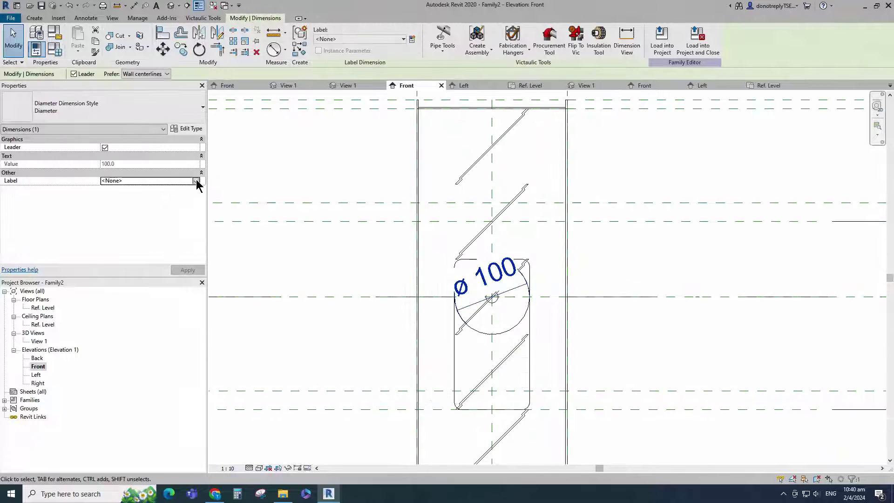
click(196, 181)
click(139, 205)
click(297, 288)
scroll(484, 258, down, 4)
- Draw a diagonal symbolic line about 320 mm long across the Front elevation, between opposite frame edges at the lower and upper quarter-height planes, locking its constraints
click(86, 18)
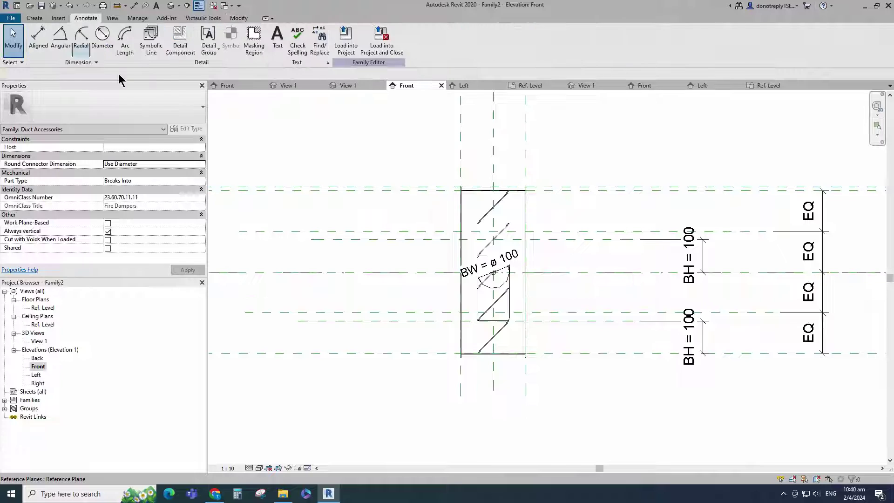
click(150, 39)
scroll(482, 325, up, 8)
click(448, 298)
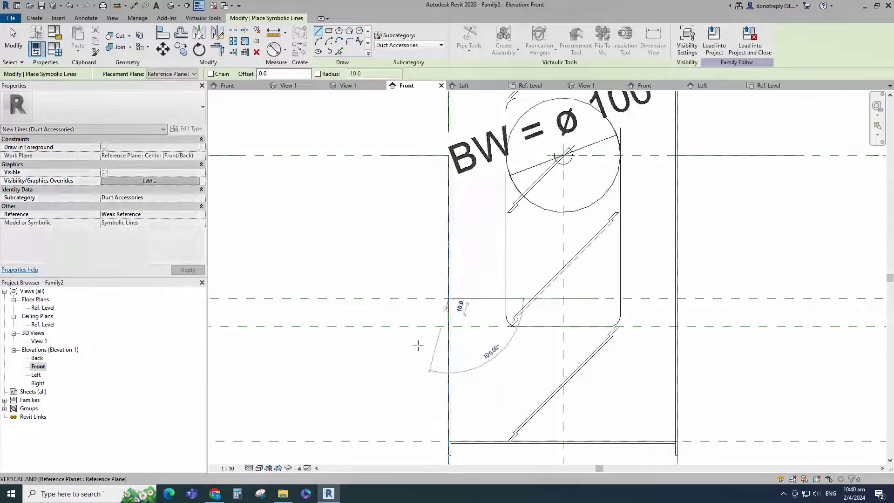
scroll(418, 344, down, 3)
scroll(535, 195, up, 4)
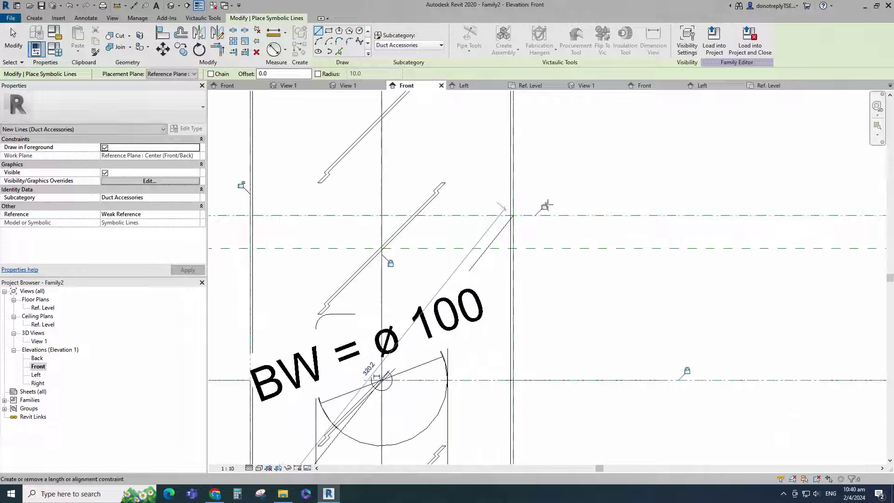
scroll(551, 217, down, 2)
scroll(662, 252, down, 1)
- Align and lock the diagonal symbolic line's endpoints to the frame-edge and quarter-height reference planes
key(a)
key(l)
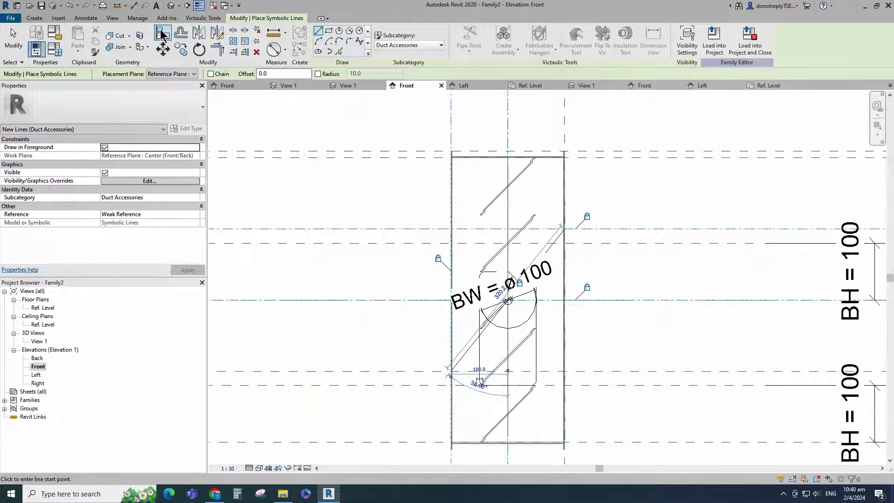
scroll(571, 233, up, 1)
scroll(570, 232, up, 1)
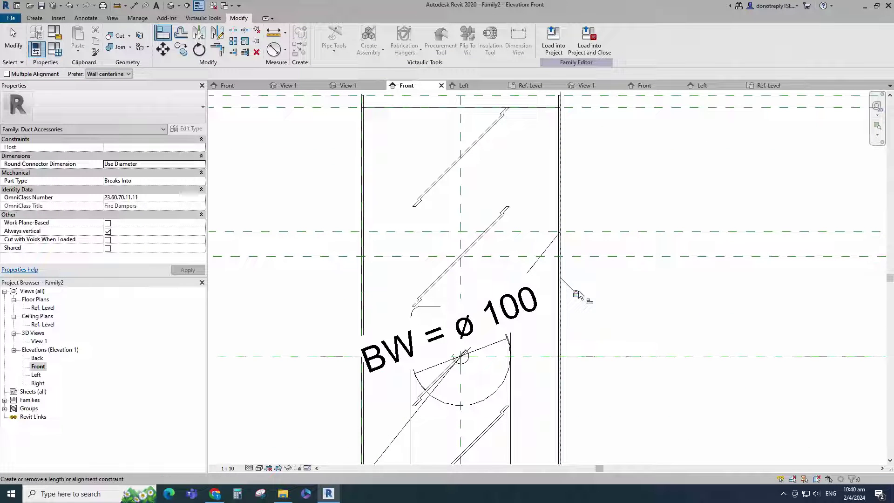
click(560, 232)
scroll(409, 349, down, 1)
scroll(435, 347, up, 1)
click(437, 346)
scroll(399, 351, down, 3)
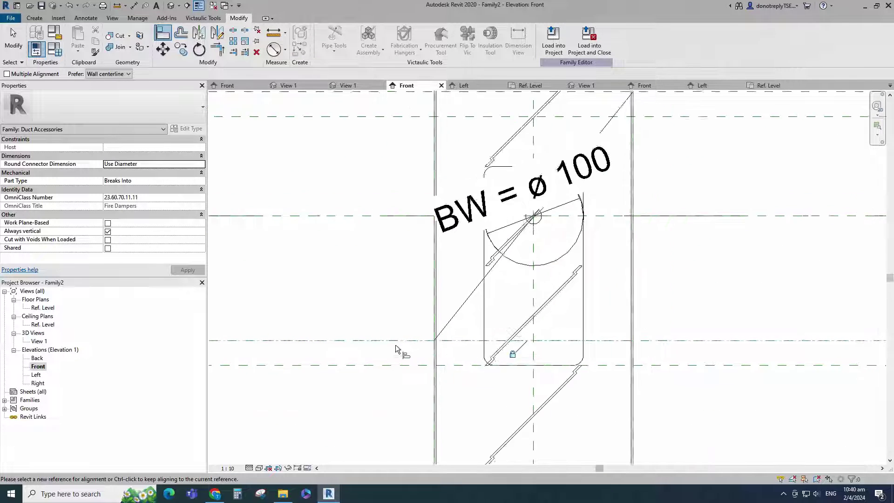
key(Escape)
key(Escape)
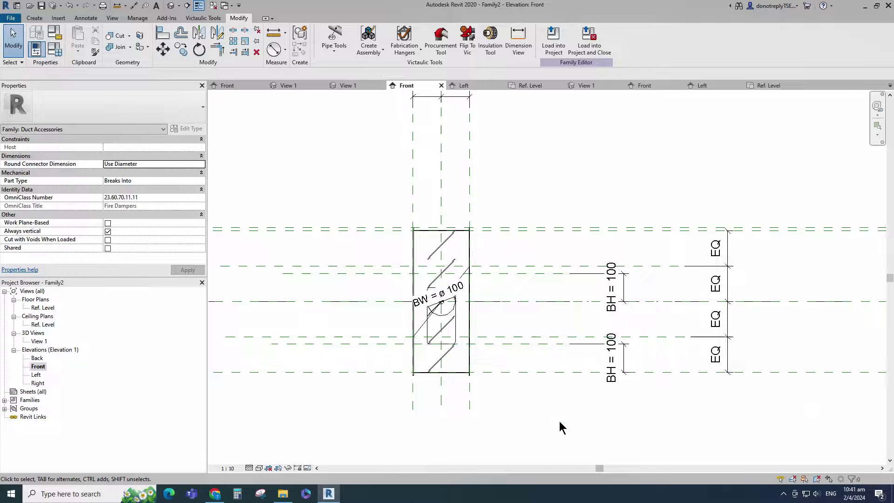
- In the 3D view, edit the blade array group and turn off the blade's Plan/RCP, Front/Back and Left/Right display
double_click(40, 341)
shift+middle_drag(405, 389, 493, 463)
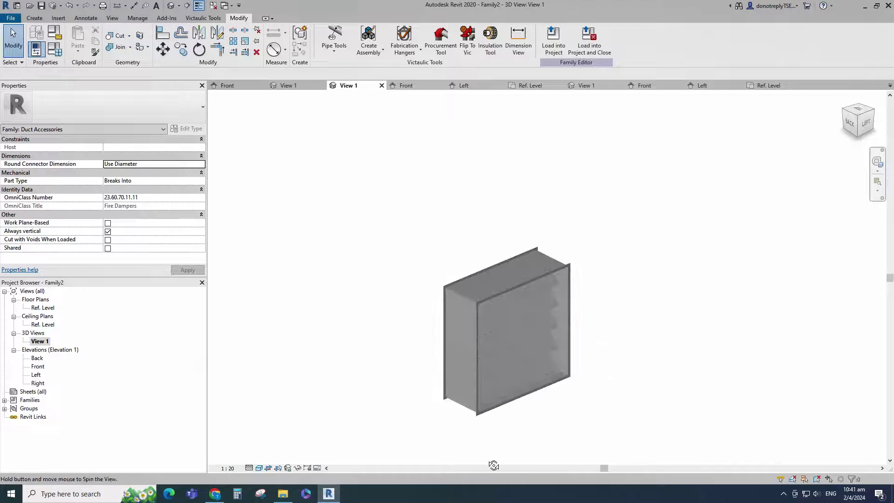
scroll(504, 457, up, 2)
click(540, 364)
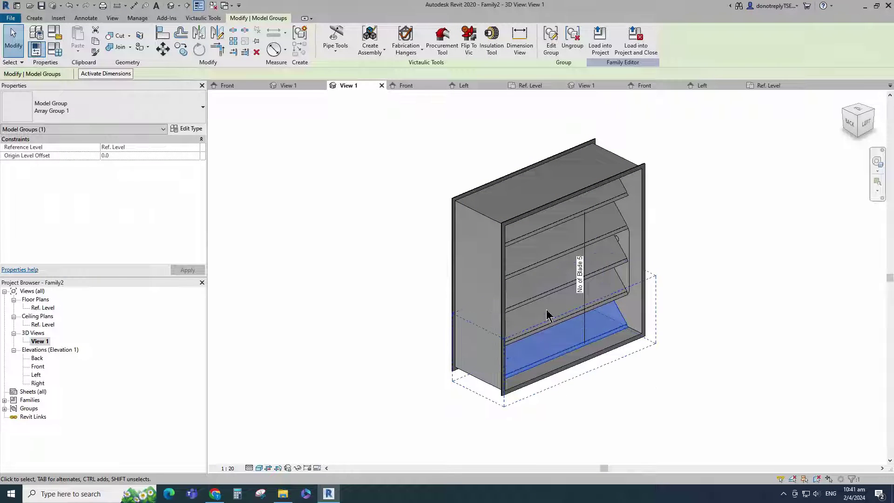
click(548, 51)
click(562, 355)
scroll(736, 260, down, 3)
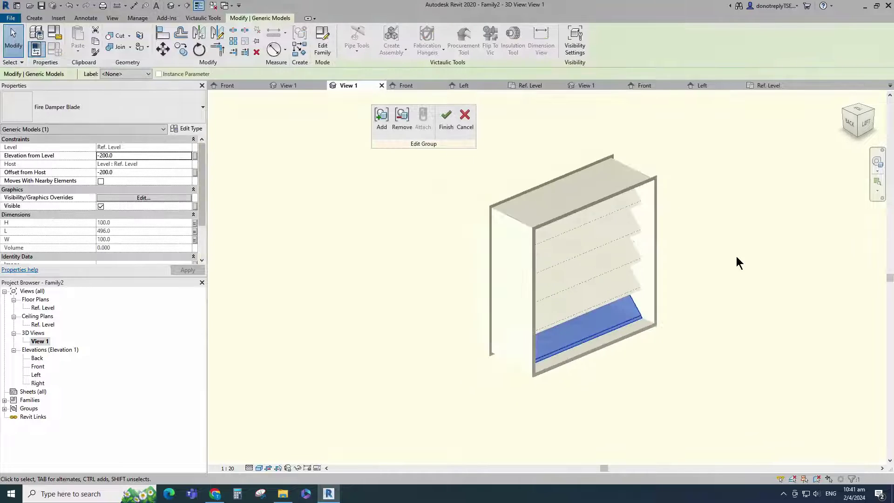
click(143, 198)
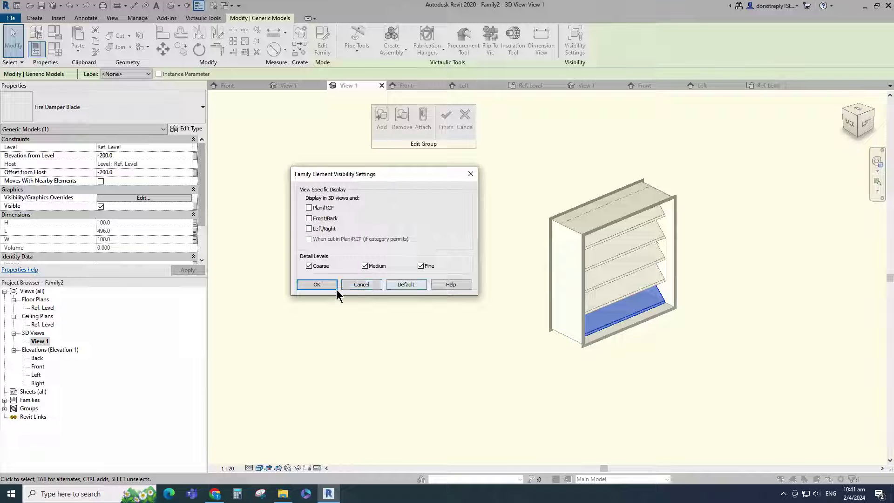
click(318, 286)
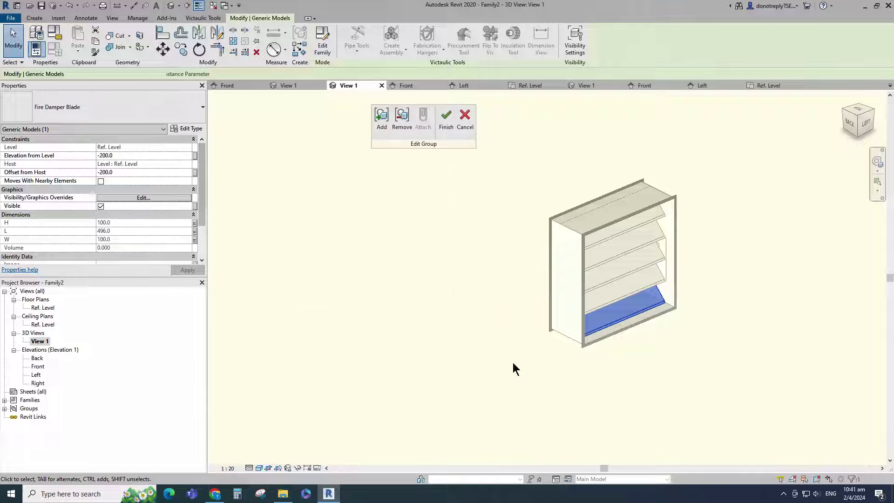
click(446, 122)
click(480, 308)
- Reorder the dimension parameters in Family Types so Width, Height and Length come first
shift+middle_drag(481, 308, 342, 372)
click(55, 49)
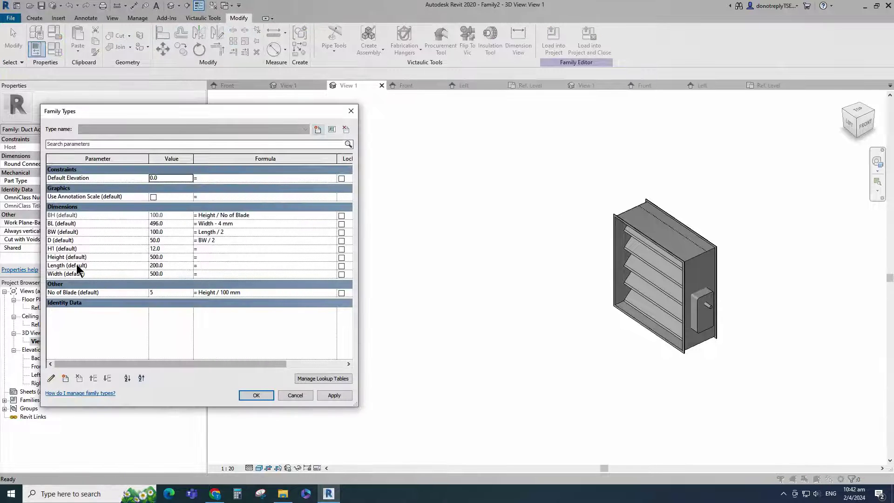
click(91, 274)
click(93, 377)
click(93, 378)
click(94, 378)
click(93, 378)
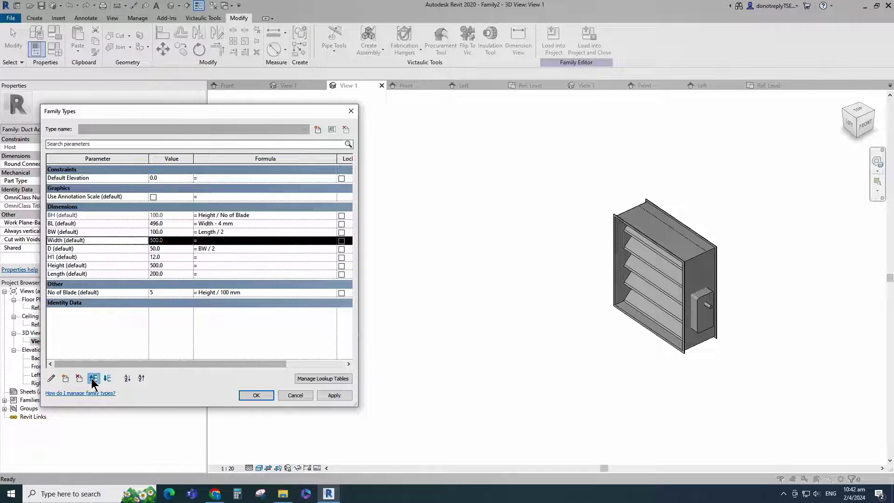
triple_click(93, 377)
click(67, 266)
double_click(93, 378)
triple_click(93, 378)
click(68, 273)
double_click(93, 377)
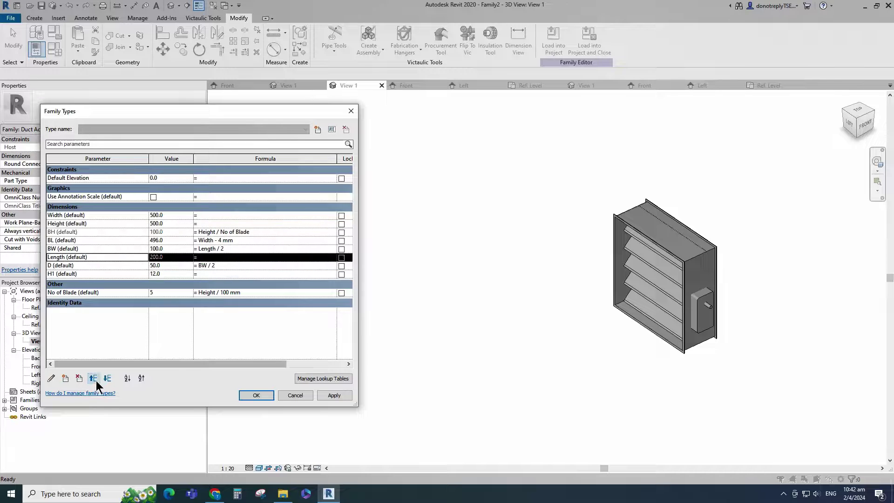
double_click(93, 378)
click(93, 378)
- Apply the H1 formula if(and(Width < 1200 mm, Height < 1200 mm), 12 mm, if(or(Width > 2400 mm, Height > 2400 mm), 40 mm, 25 mm))
drag(356, 329, 515, 329)
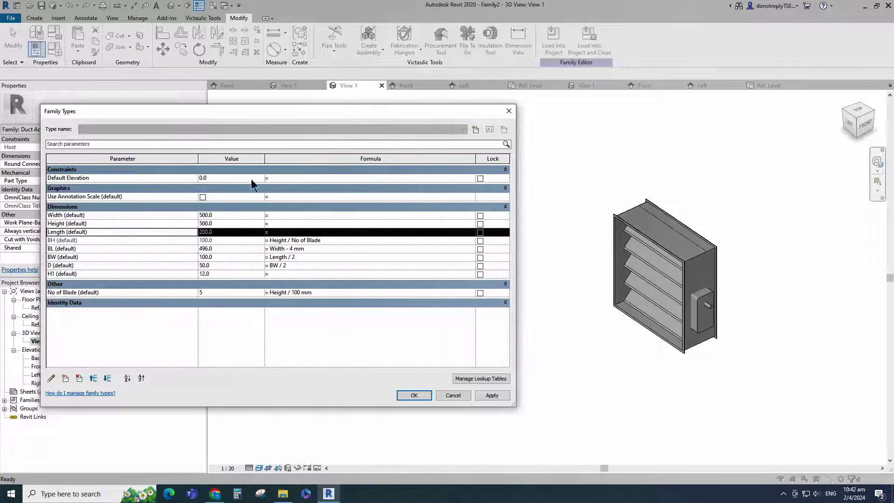
drag(198, 158, 147, 158)
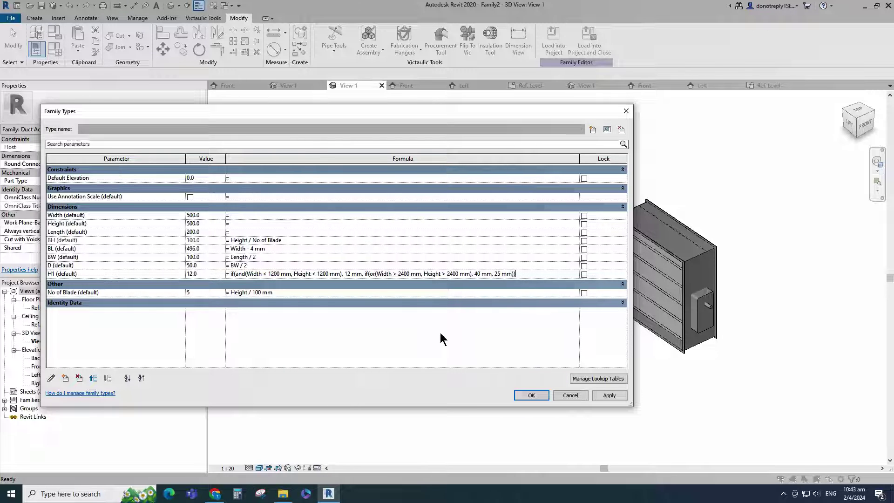
click(609, 396)
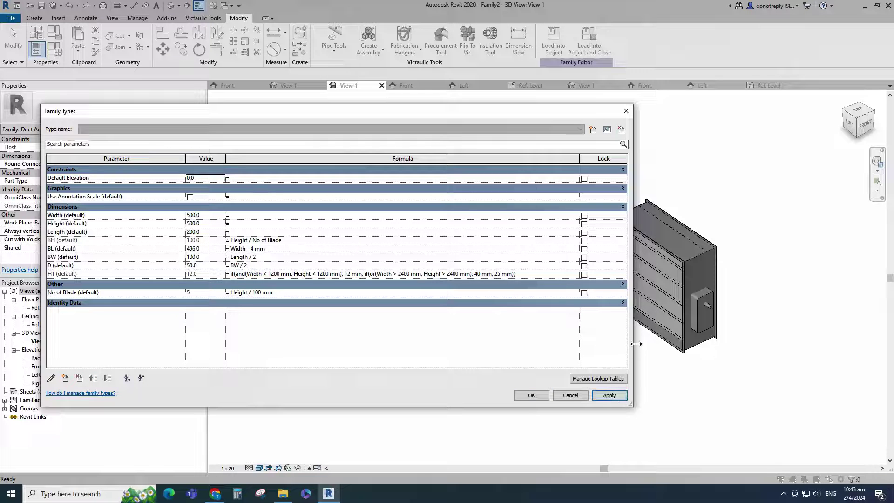
drag(636, 344, 532, 344)
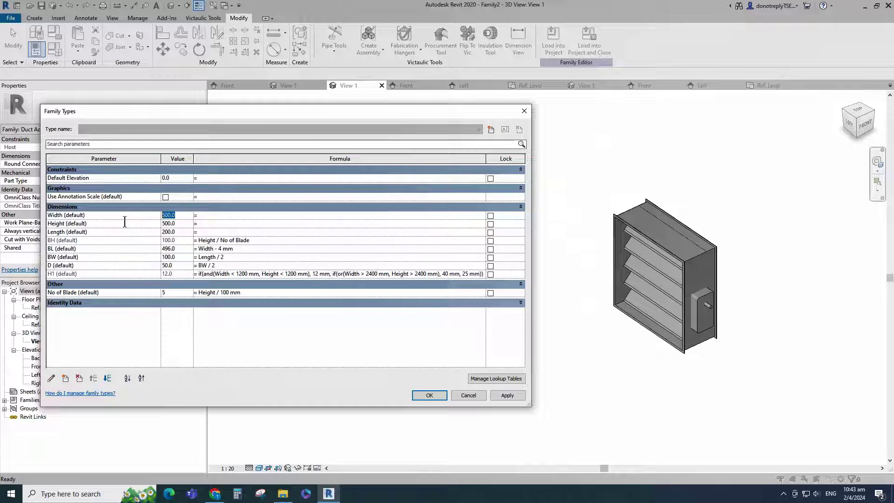
- Flex the family by setting Width and Height to 600 mm and Length to 250 mm
text(600)
click(503, 395)
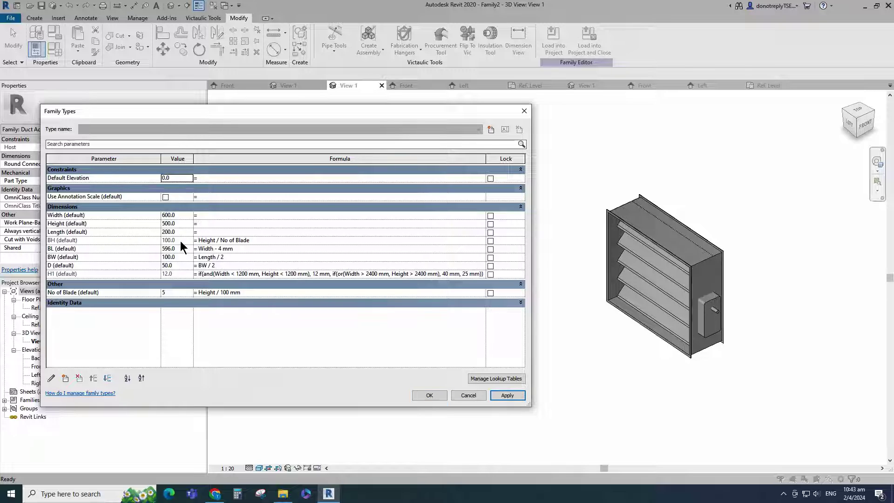
click(508, 395)
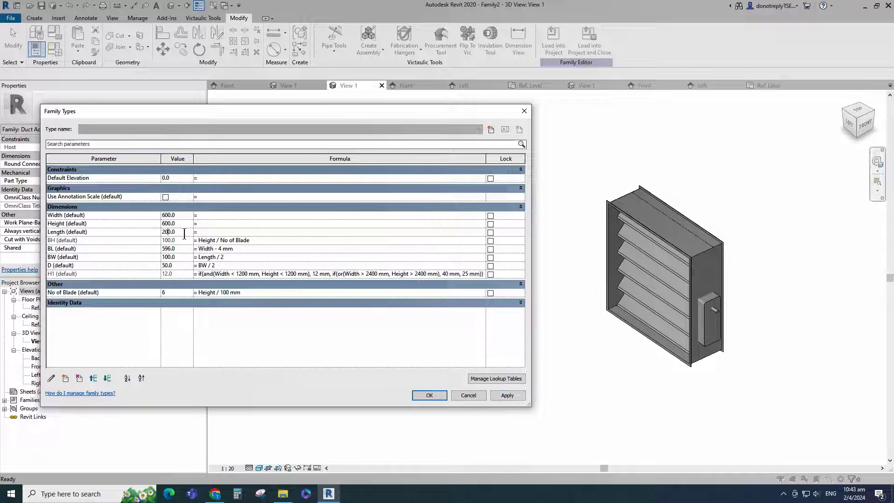
- Set the family's Width to 1000 mm and Height to 800 mm
click(172, 216)
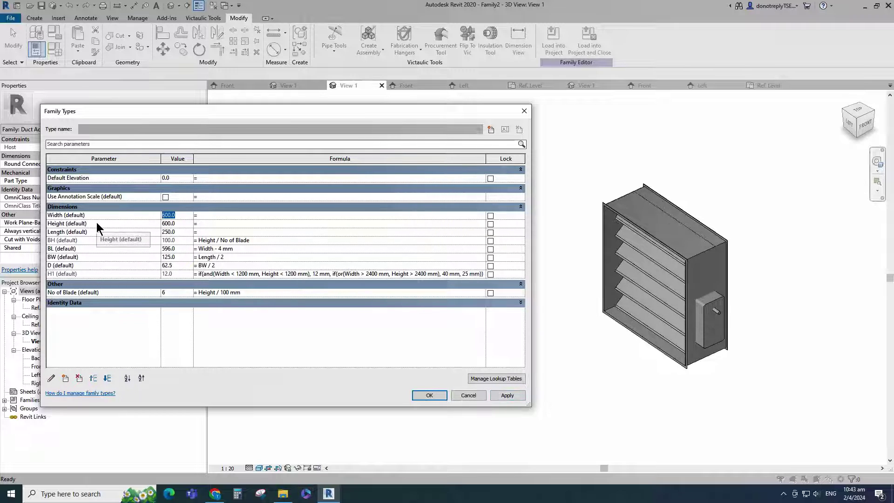
text(1000)
click(506, 395)
click(172, 224)
text(80)
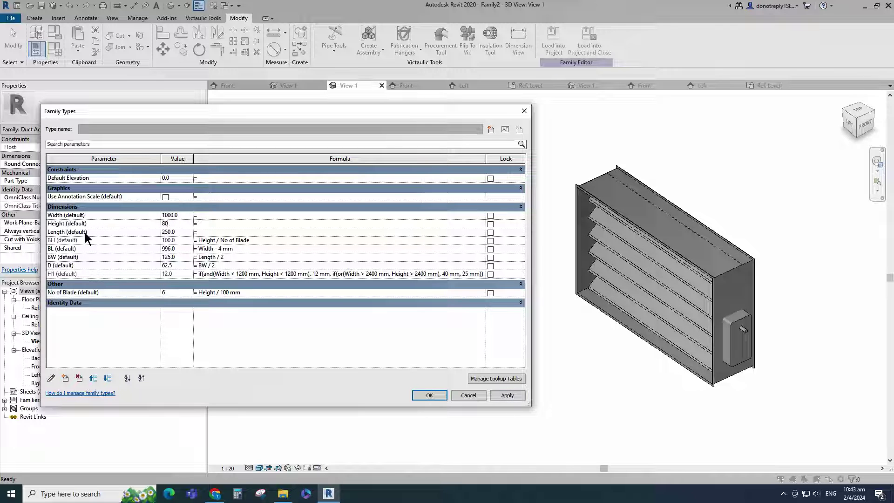
click(428, 396)
- Place Supply Air duct connectors on the front and back flange faces of the damper frame
shift+middle_drag(484, 395, 610, 425)
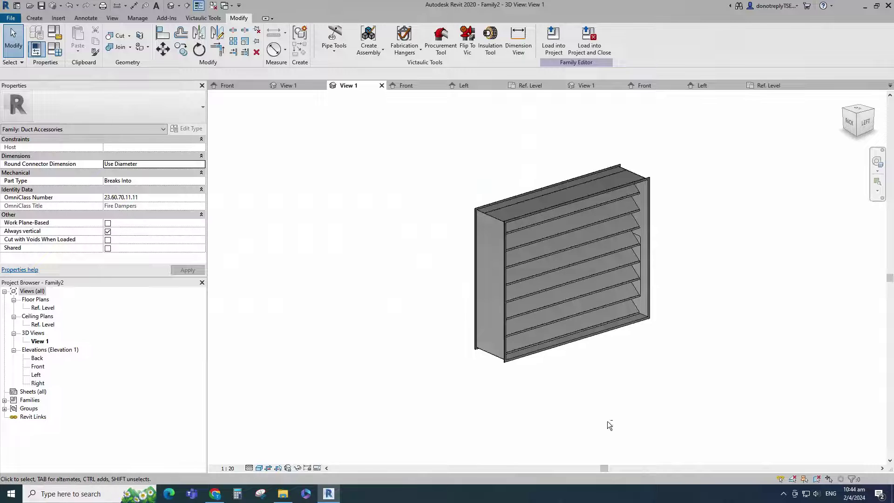
click(42, 18)
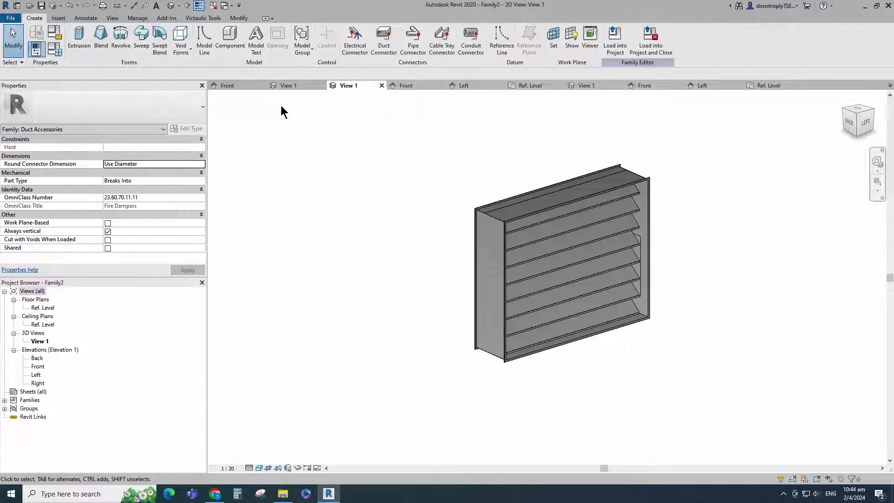
click(384, 36)
scroll(468, 353, up, 2)
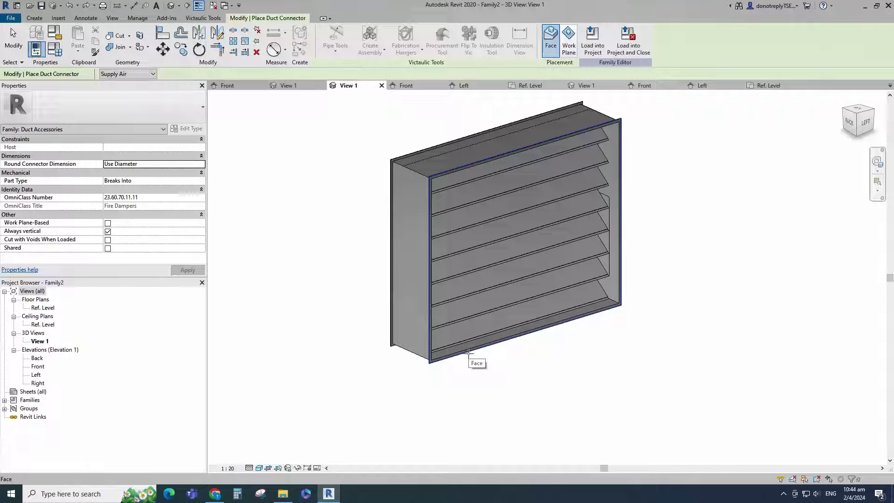
scroll(468, 352, up, 4)
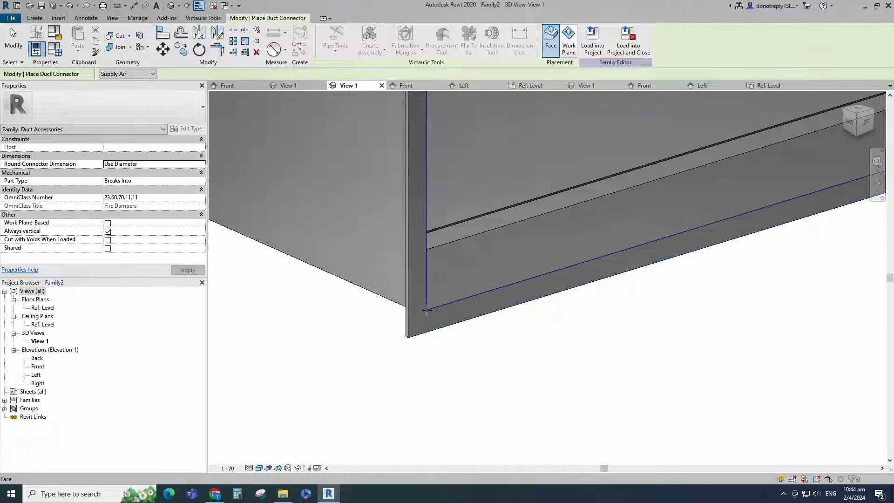
scroll(419, 385, down, 5)
shift+middle_drag(419, 385, 800, 442)
scroll(417, 365, up, 5)
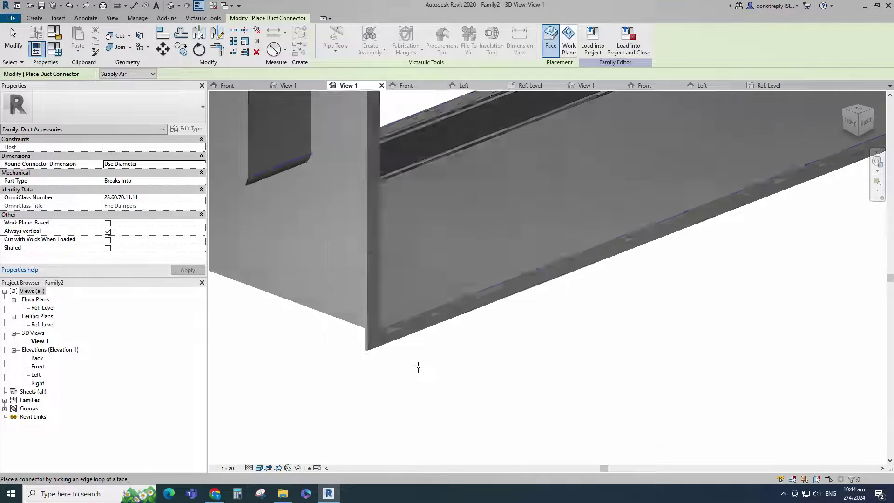
click(395, 323)
scroll(419, 373, down, 5)
key(Escape)
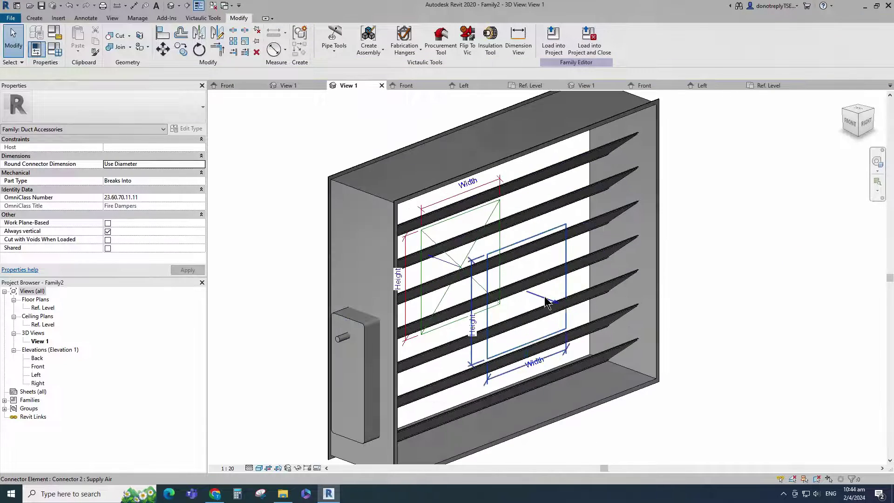
- Link the two duct connectors to each other
click(547, 302)
key(Escape)
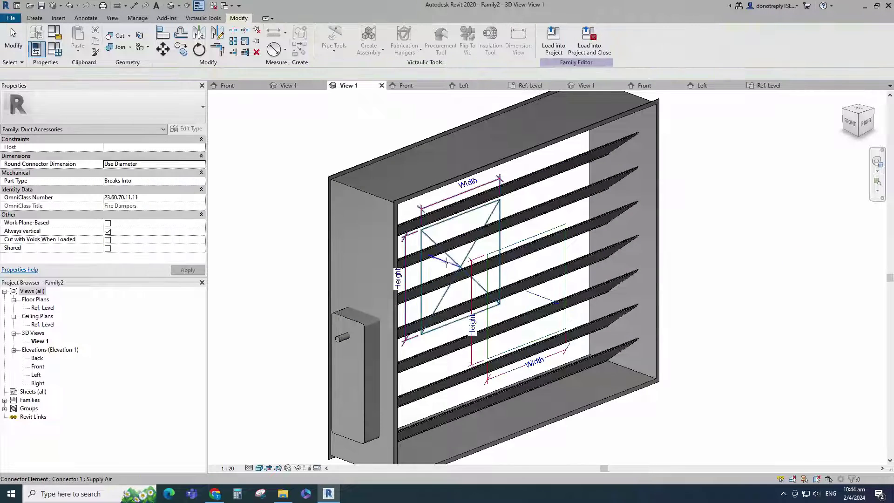
scroll(587, 308, down, 2)
scroll(591, 307, up, 2)
click(595, 309)
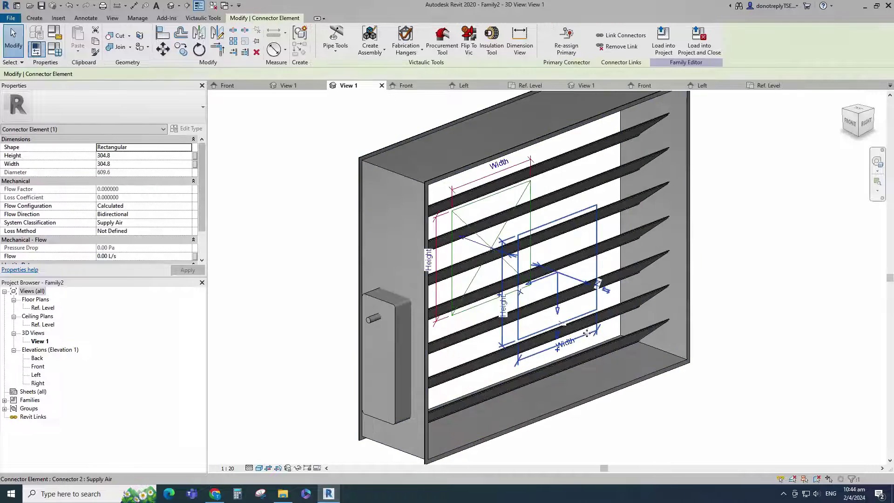
scroll(613, 318, down, 4)
click(682, 372)
- Associate both connectors' height and width with the family's Height and Width parameters
scroll(643, 352, up, 2)
click(585, 306)
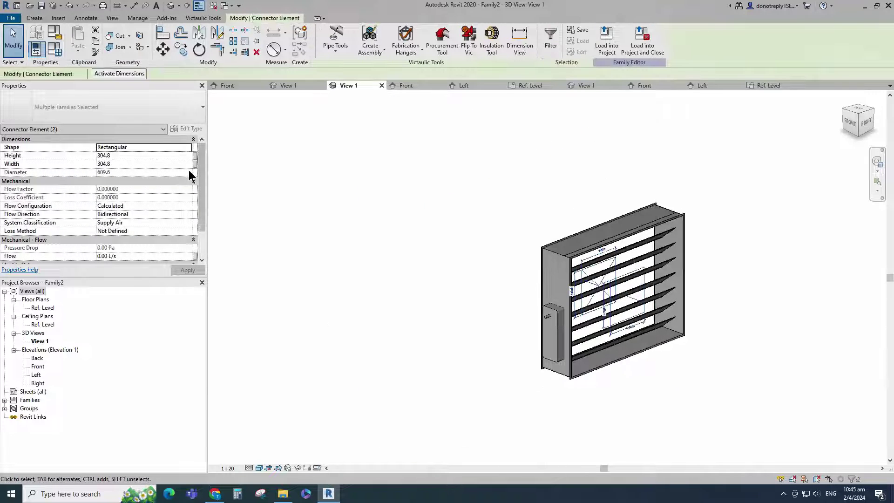
click(195, 156)
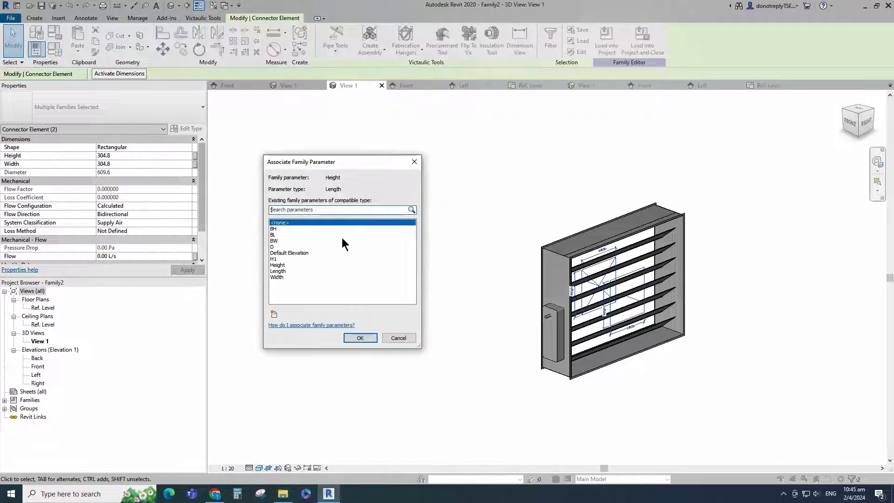
double_click(278, 265)
click(195, 164)
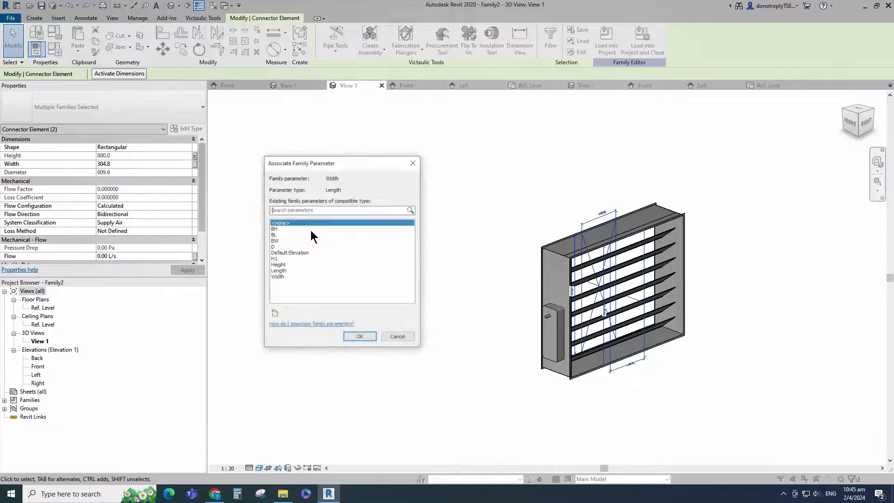
click(278, 277)
click(359, 338)
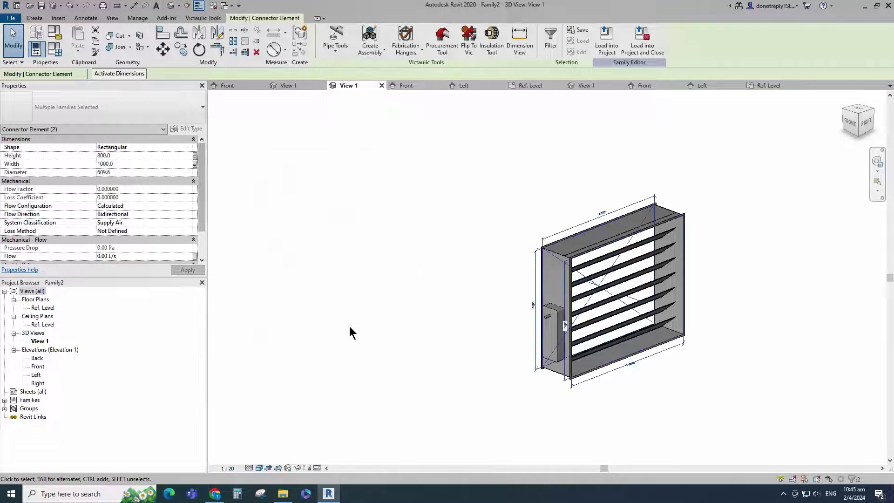
- Set both connectors' flow direction to Bidirectional
click(187, 214)
click(124, 237)
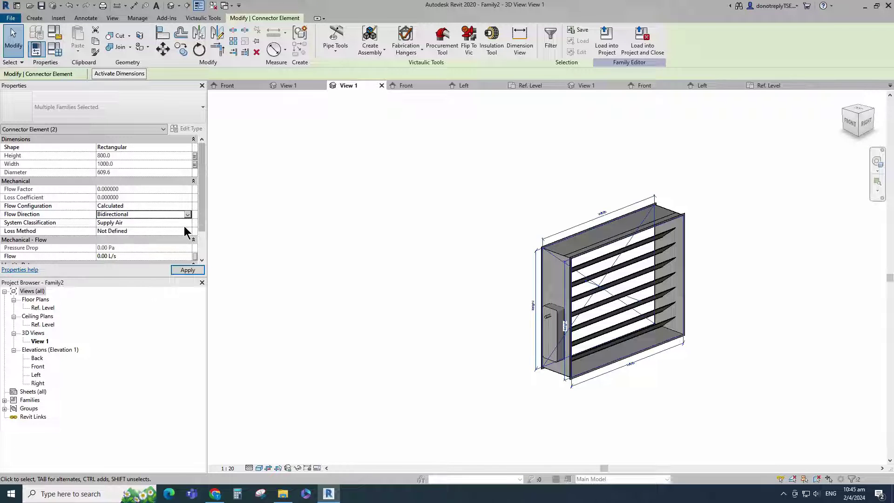